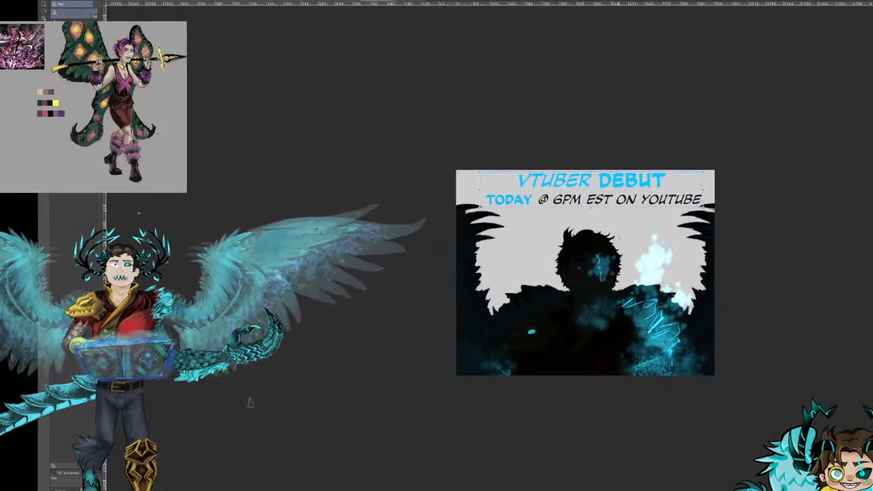
# Step: Open the document containing the rows of horned-character head expression sketches
pyautogui.scroll(4, 633, 265)
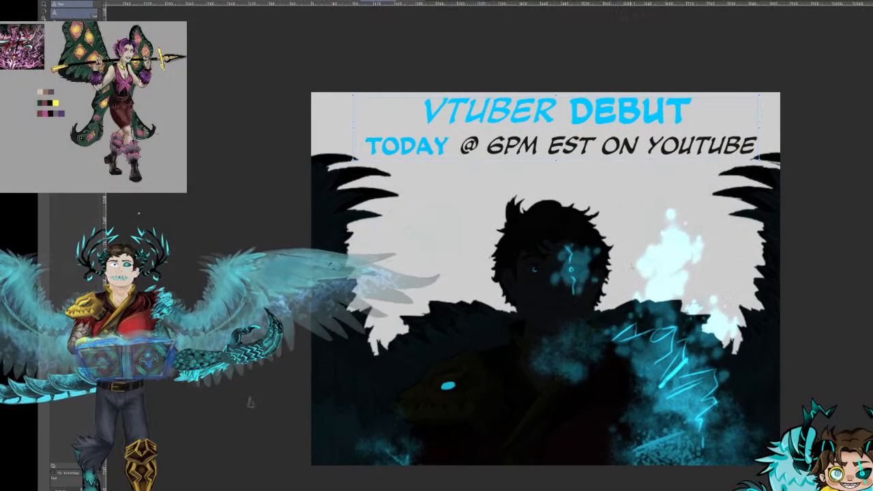
pyautogui.click(337, 3)
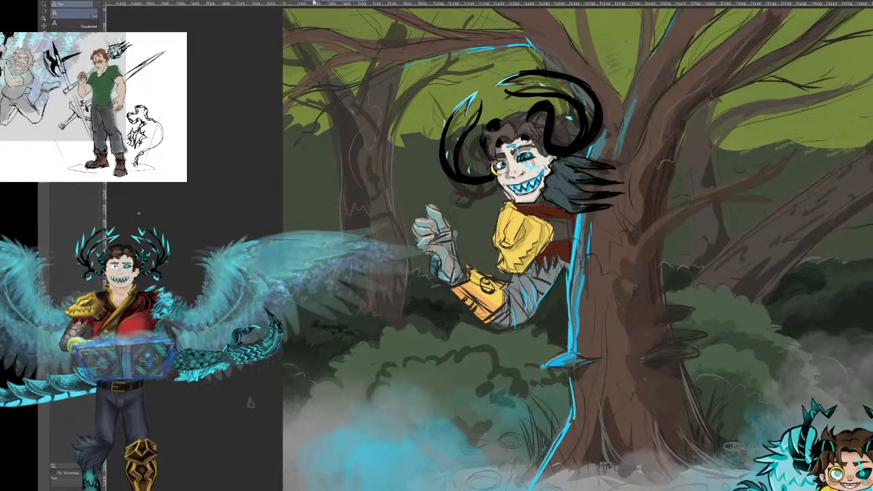
pyautogui.click(313, 3)
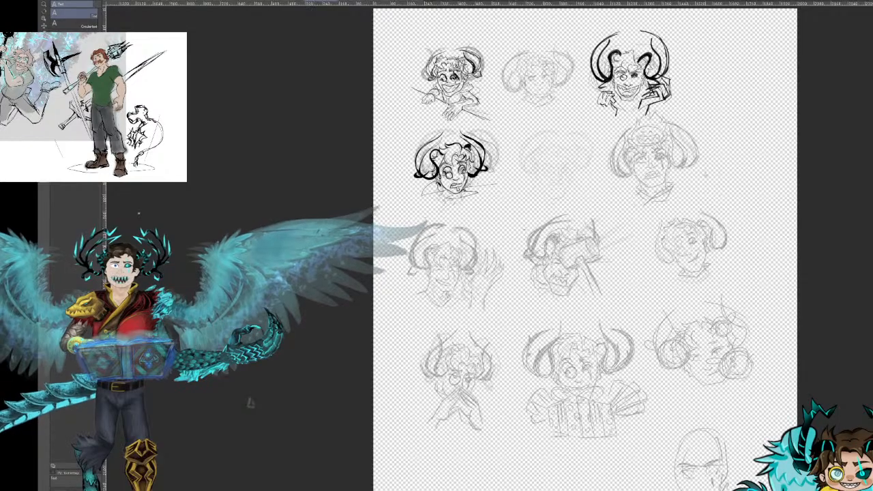
pyautogui.scroll(3, 702, 175)
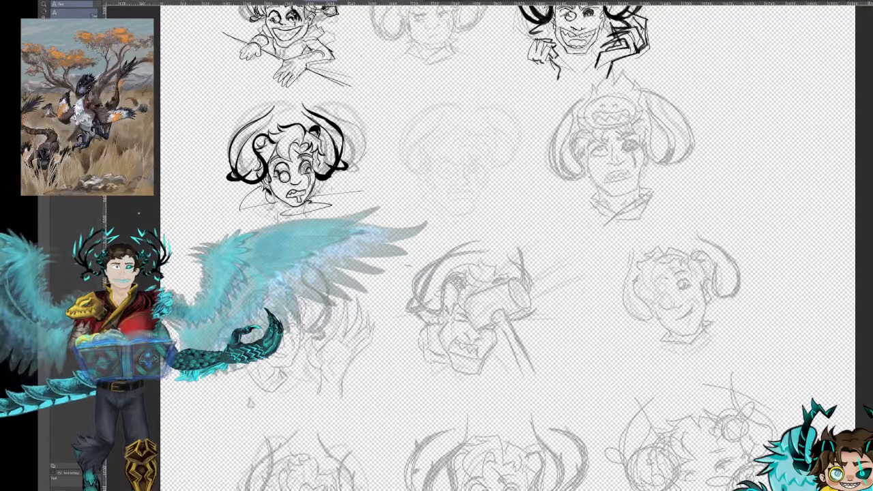
pyautogui.click(870, 293)
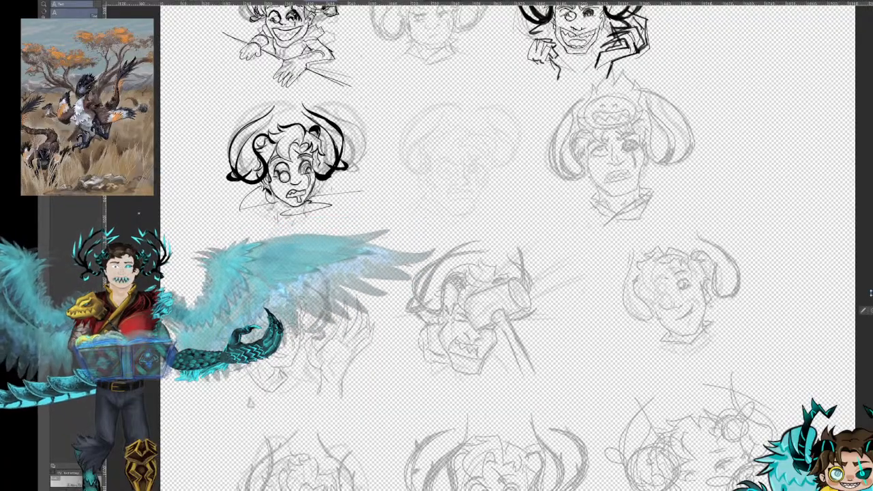
pyautogui.moveTo(678, 288); pyautogui.dragTo(671, 319)
pyautogui.moveTo(434, 270); pyautogui.dragTo(461, 316)
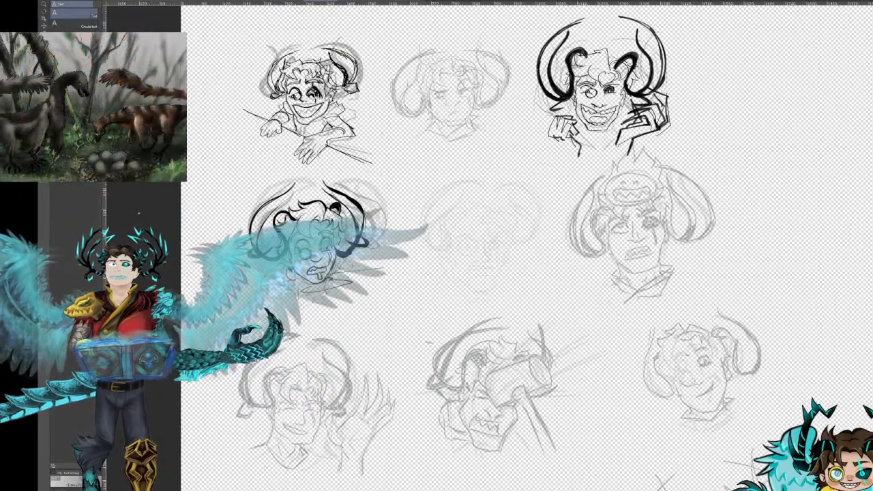
pyautogui.press('p')
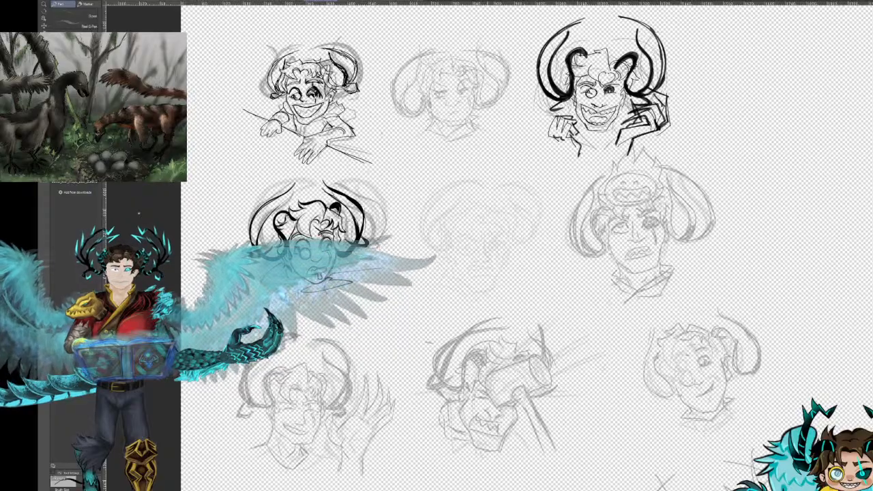
pyautogui.moveTo(483, 380); pyautogui.dragTo(553, 350)
pyautogui.hotkey('ctrl', 'z')
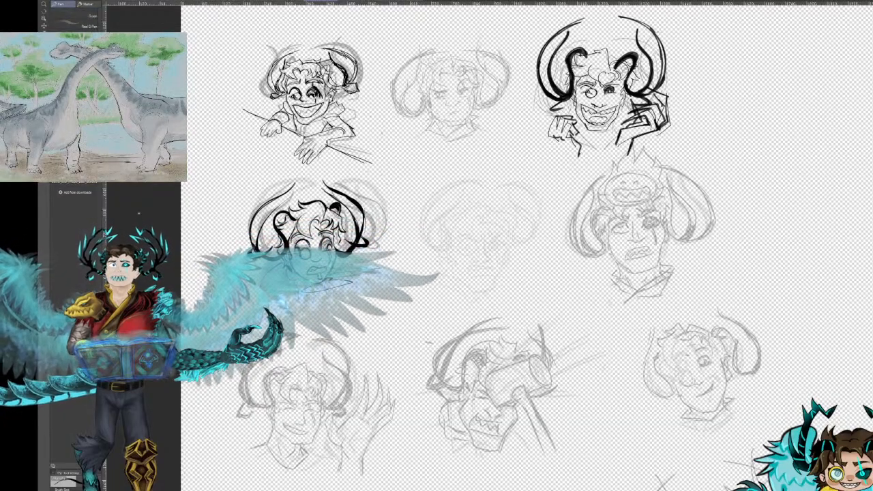
# Step: Choose an inking brush and ink the jawline, neck and folded collar of the head with the toothy flaming creature on top
pyautogui.press('p')
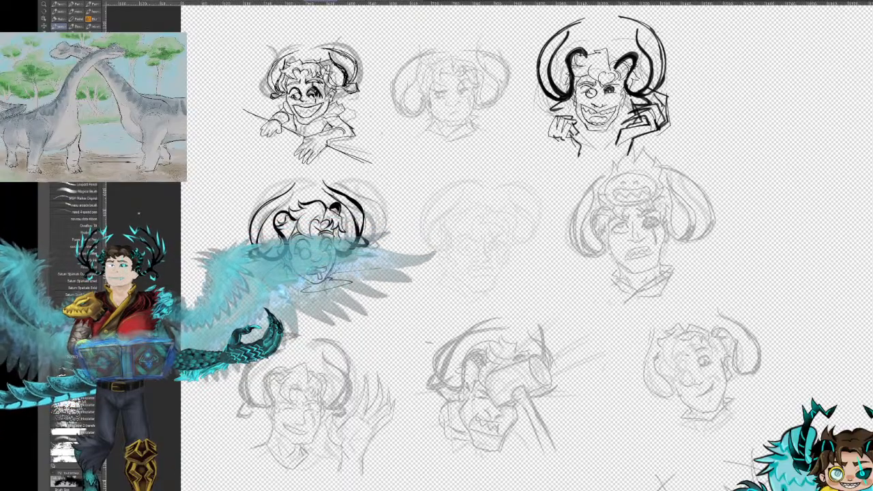
pyautogui.press('b')
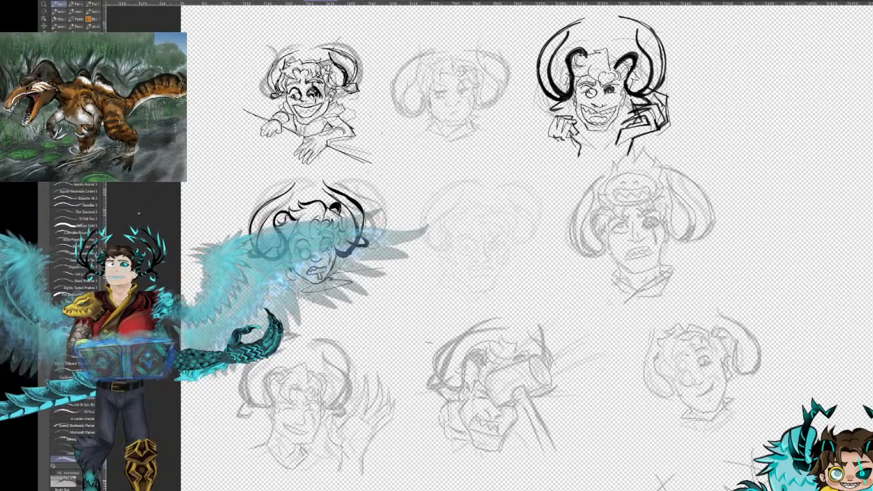
pyautogui.scroll(-5, 76, 226)
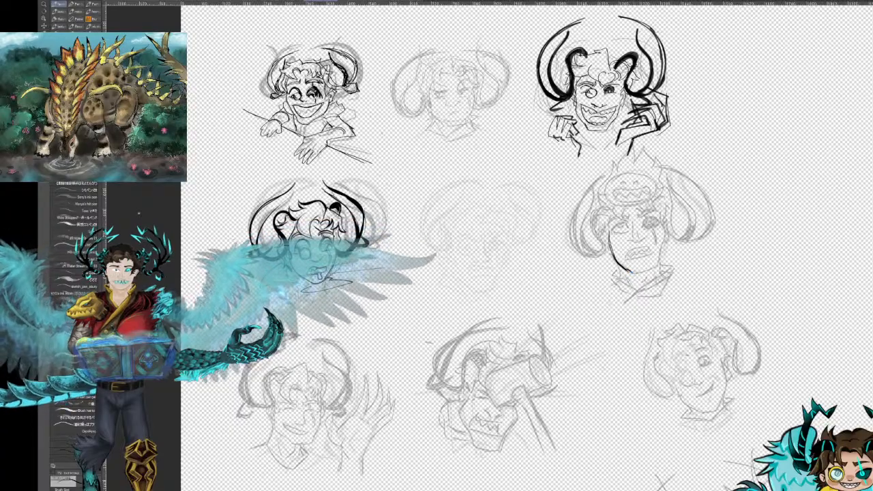
pyautogui.moveTo(633, 270)
pyautogui.mouseDown()
pyautogui.moveTo(659, 268)
pyautogui.moveTo(662, 213)
pyautogui.moveTo(644, 283)
pyautogui.mouseUp()
pyautogui.hotkey('ctrl', 'z')
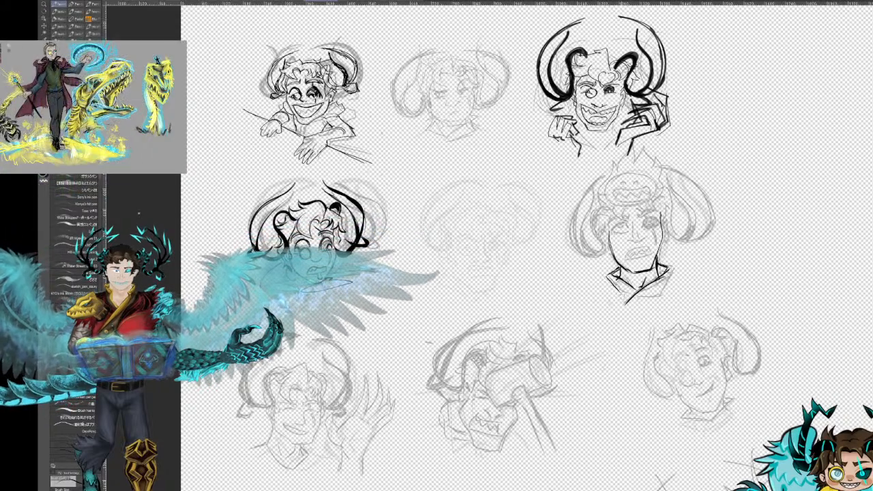
pyautogui.moveTo(603, 281)
pyautogui.mouseDown()
pyautogui.moveTo(627, 304)
pyautogui.moveTo(672, 286)
pyautogui.moveTo(665, 280)
pyautogui.moveTo(664, 289)
pyautogui.mouseUp()
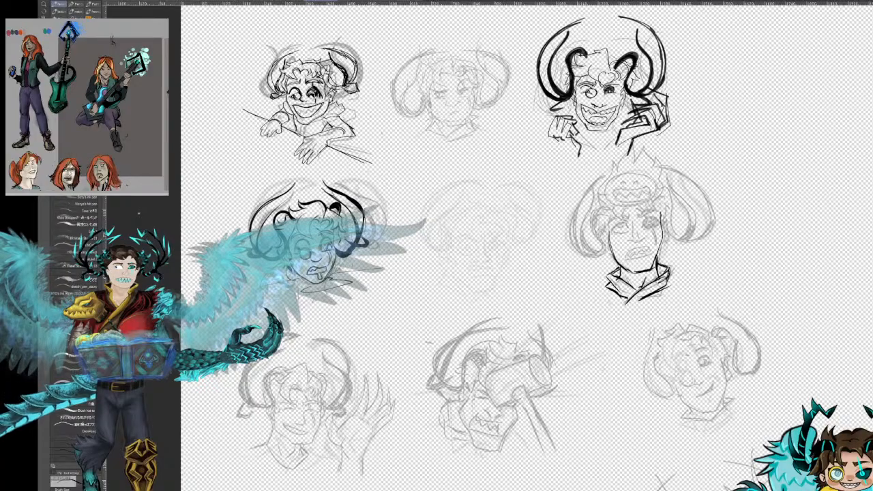
# Step: Ink the upward-looking eyes with their lids and irises, plus the nose, over the grey sketch
pyautogui.scroll(4, 589, 271)
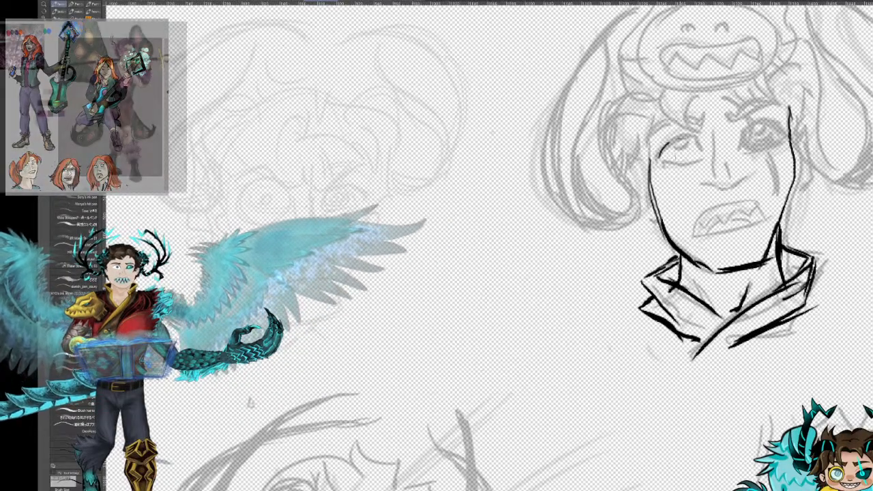
pyautogui.moveTo(693, 141)
pyautogui.mouseDown()
pyautogui.moveTo(667, 142)
pyautogui.moveTo(661, 153)
pyautogui.moveTo(690, 135)
pyautogui.moveTo(705, 155)
pyautogui.moveTo(699, 145)
pyautogui.moveTo(731, 151)
pyautogui.moveTo(755, 124)
pyautogui.moveTo(739, 133)
pyautogui.moveTo(764, 117)
pyautogui.mouseUp()
pyautogui.hotkey('ctrl', 'z')
pyautogui.hotkey('ctrl', 'z')
pyautogui.hotkey('ctrl', 'z')
pyautogui.hotkey('ctrl', 'z')
pyautogui.moveTo(730, 145); pyautogui.dragTo(741, 130)
pyautogui.moveTo(739, 130)
pyautogui.mouseDown()
pyautogui.moveTo(785, 122)
pyautogui.moveTo(781, 132)
pyautogui.mouseUp()
pyautogui.hotkey('ctrl', 'z')
pyautogui.hotkey('ctrl', 'z')
pyautogui.hotkey('ctrl', 'z')
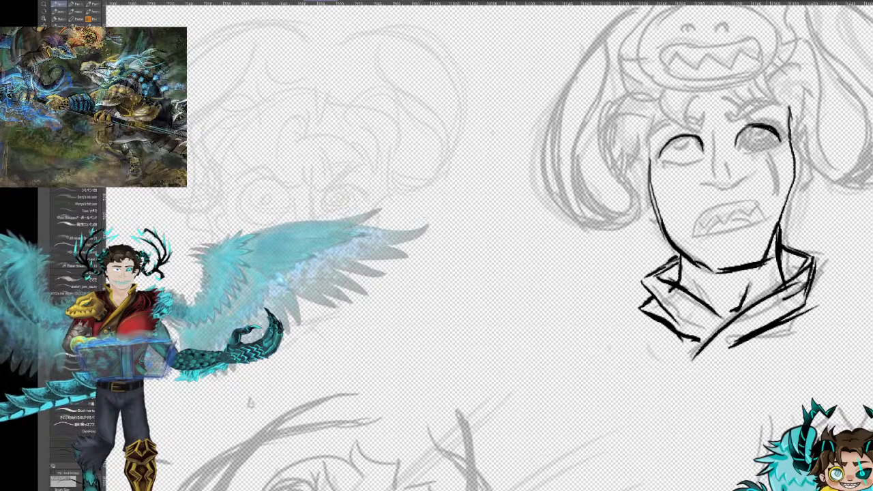
pyautogui.moveTo(749, 129)
pyautogui.mouseDown()
pyautogui.moveTo(748, 138)
pyautogui.moveTo(764, 125)
pyautogui.moveTo(740, 135)
pyautogui.moveTo(757, 140)
pyautogui.mouseUp()
pyautogui.moveTo(672, 141)
pyautogui.mouseDown()
pyautogui.moveTo(674, 150)
pyautogui.moveTo(692, 140)
pyautogui.moveTo(687, 146)
pyautogui.mouseUp()
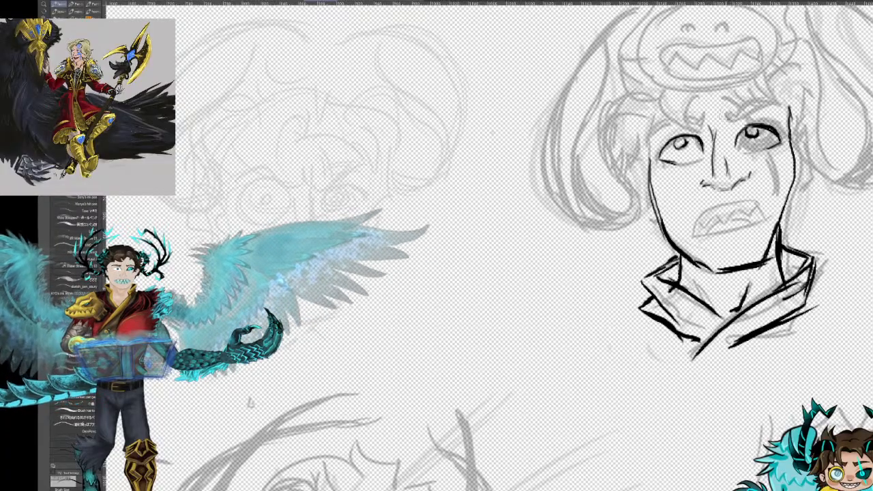
# Step: Ink both eyebrows and the curly tuft of hair falling over the forehead
pyautogui.moveTo(727, 114)
pyautogui.mouseDown()
pyautogui.moveTo(759, 102)
pyautogui.moveTo(784, 106)
pyautogui.mouseUp()
pyautogui.moveTo(736, 119)
pyautogui.mouseDown()
pyautogui.moveTo(781, 109)
pyautogui.moveTo(700, 127)
pyautogui.moveTo(687, 119)
pyautogui.moveTo(648, 138)
pyautogui.moveTo(701, 124)
pyautogui.mouseUp()
pyautogui.moveTo(687, 91); pyautogui.dragTo(680, 129)
pyautogui.hotkey('ctrl', 'z')
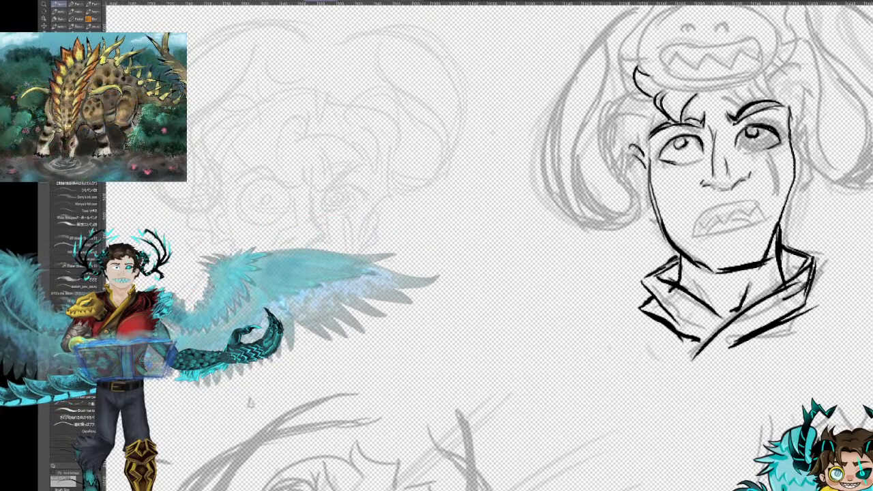
# Step: Ink both ears and the shaggy hair outline on the side away from the scarred eye
pyautogui.moveTo(624, 143); pyautogui.dragTo(655, 219)
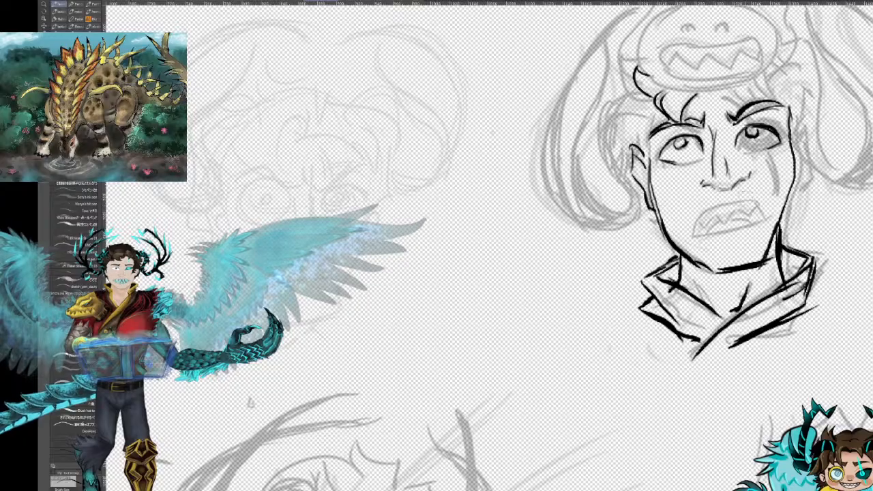
pyautogui.moveTo(798, 121)
pyautogui.mouseDown()
pyautogui.moveTo(805, 168)
pyautogui.moveTo(790, 194)
pyautogui.mouseUp()
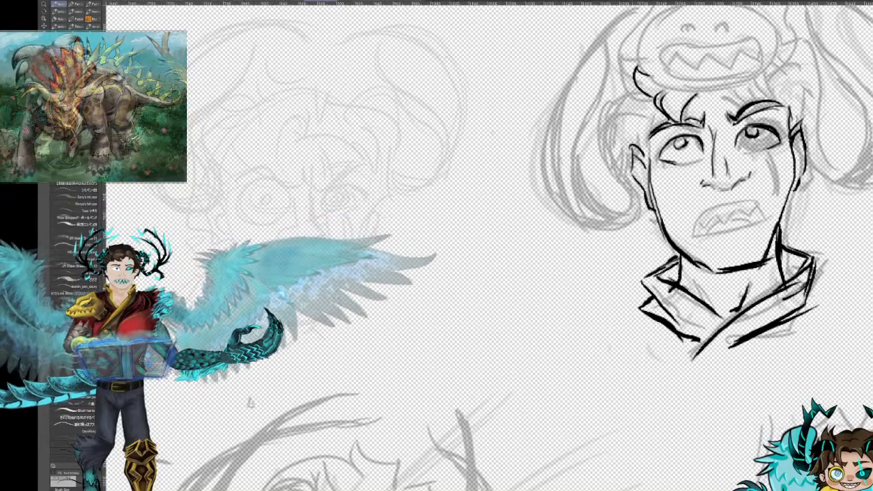
pyautogui.moveTo(623, 145); pyautogui.dragTo(617, 162)
pyautogui.moveTo(603, 134); pyautogui.dragTo(614, 163)
pyautogui.moveTo(632, 108)
pyautogui.mouseDown()
pyautogui.moveTo(612, 143)
pyautogui.moveTo(638, 120)
pyautogui.mouseUp()
pyautogui.moveTo(603, 95)
pyautogui.mouseDown()
pyautogui.moveTo(636, 117)
pyautogui.moveTo(614, 110)
pyautogui.moveTo(617, 103)
pyautogui.mouseUp()
pyautogui.moveTo(622, 74)
pyautogui.mouseDown()
pyautogui.moveTo(607, 95)
pyautogui.moveTo(639, 50)
pyautogui.mouseUp()
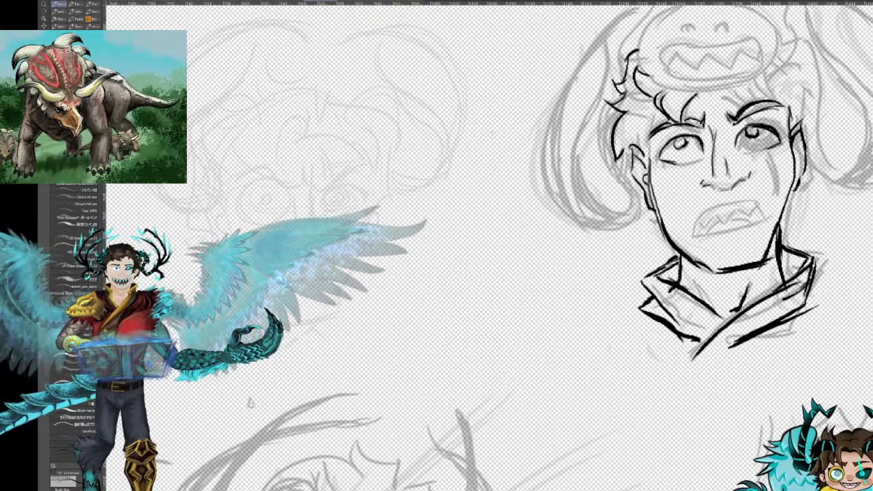
# Step: Ink the hair tufts above the scarred eye and finish the hairline around the forehead and temples
pyautogui.moveTo(791, 33)
pyautogui.mouseDown()
pyautogui.moveTo(804, 59)
pyautogui.moveTo(821, 60)
pyautogui.moveTo(812, 62)
pyautogui.mouseUp()
pyautogui.moveTo(806, 57)
pyautogui.mouseDown()
pyautogui.moveTo(827, 89)
pyautogui.moveTo(820, 97)
pyautogui.moveTo(834, 88)
pyautogui.moveTo(829, 80)
pyautogui.moveTo(829, 91)
pyautogui.mouseUp()
pyautogui.hotkey('ctrl', 'z')
pyautogui.hotkey('ctrl', 'z')
pyautogui.hotkey('ctrl', 'z')
pyautogui.hotkey('ctrl', 'z')
pyautogui.hotkey('ctrl', 'z')
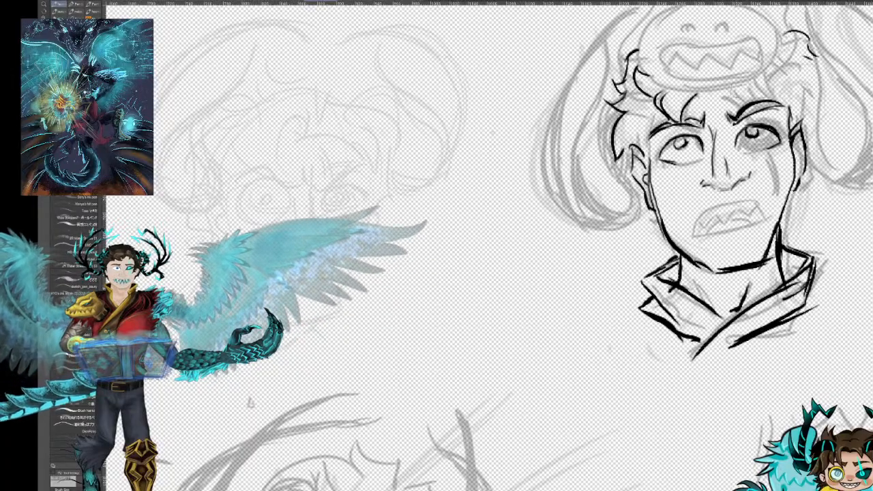
pyautogui.moveTo(743, 81)
pyautogui.mouseDown()
pyautogui.moveTo(726, 105)
pyautogui.moveTo(762, 80)
pyautogui.moveTo(731, 102)
pyautogui.mouseUp()
pyautogui.hotkey('ctrl', 'z')
pyautogui.moveTo(771, 76)
pyautogui.mouseDown()
pyautogui.moveTo(757, 92)
pyautogui.moveTo(765, 87)
pyautogui.mouseUp()
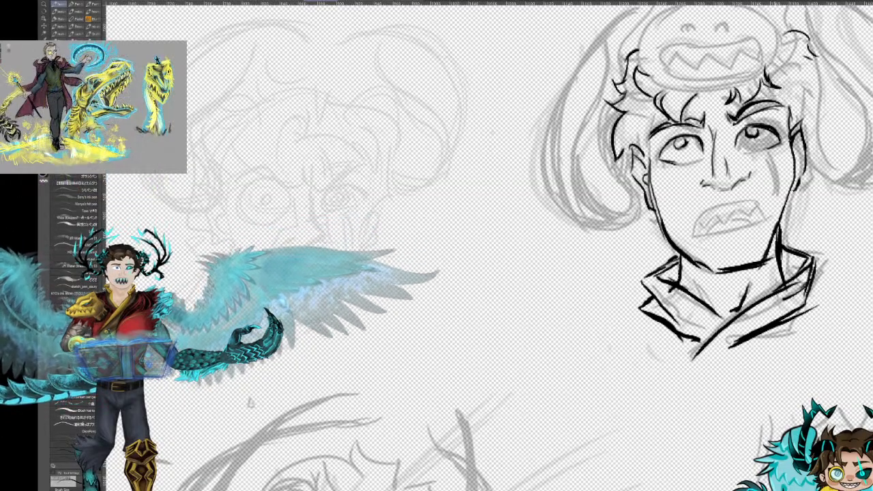
pyautogui.moveTo(777, 91); pyautogui.dragTo(809, 109)
pyautogui.moveTo(658, 124); pyautogui.dragTo(625, 156)
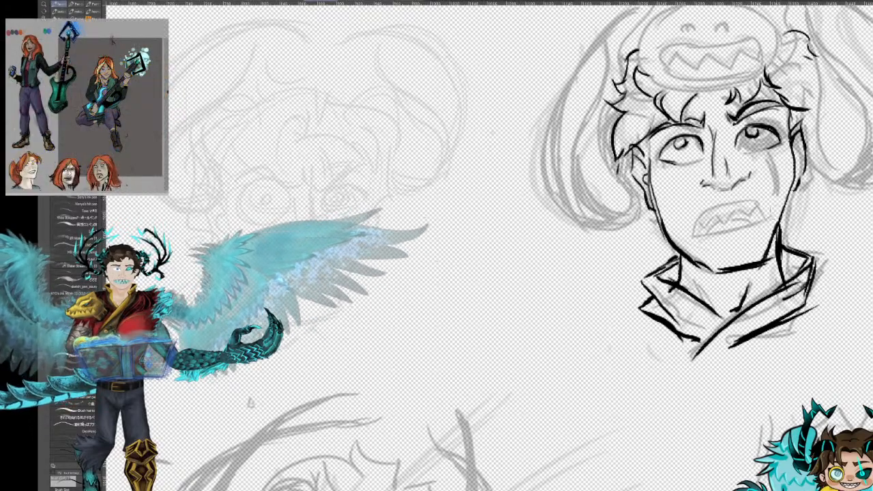
# Step: Ink the open grimacing mouth with its pointed teeth and tongue, and add a small circle below the unscarred eye
pyautogui.moveTo(692, 233)
pyautogui.mouseDown()
pyautogui.moveTo(705, 206)
pyautogui.moveTo(757, 198)
pyautogui.moveTo(767, 226)
pyautogui.mouseUp()
pyautogui.moveTo(686, 240); pyautogui.dragTo(767, 229)
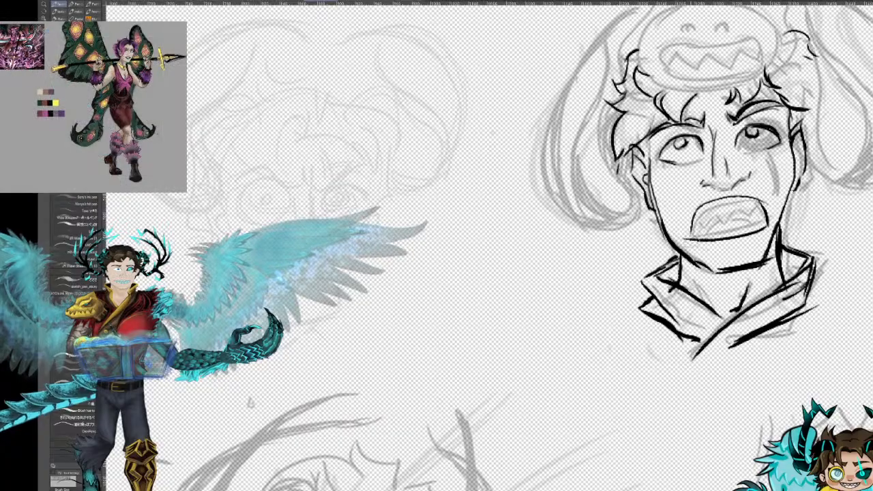
pyautogui.moveTo(715, 217)
pyautogui.mouseDown()
pyautogui.moveTo(724, 207)
pyautogui.moveTo(734, 219)
pyautogui.moveTo(744, 206)
pyautogui.moveTo(759, 217)
pyautogui.moveTo(762, 203)
pyautogui.moveTo(739, 218)
pyautogui.moveTo(723, 207)
pyautogui.moveTo(716, 220)
pyautogui.moveTo(706, 211)
pyautogui.moveTo(710, 223)
pyautogui.moveTo(693, 224)
pyautogui.moveTo(711, 238)
pyautogui.mouseUp()
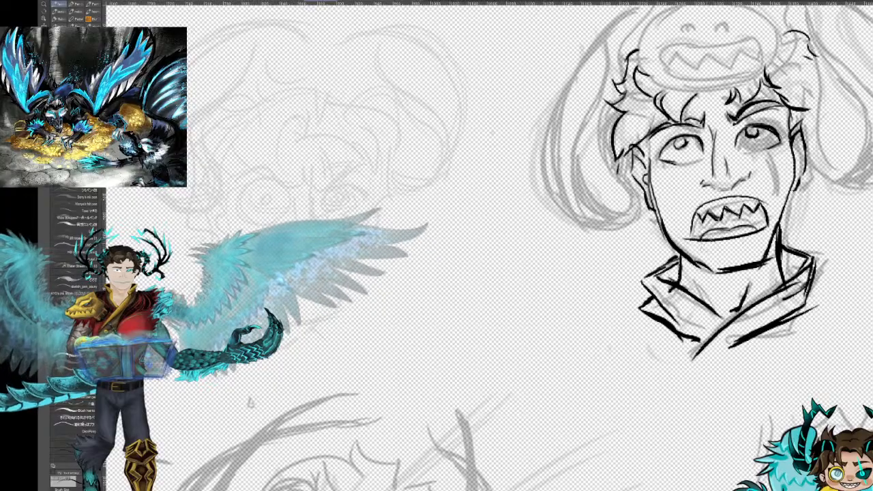
pyautogui.moveTo(702, 142)
pyautogui.mouseDown()
pyautogui.moveTo(685, 147)
pyautogui.moveTo(678, 172)
pyautogui.moveTo(706, 176)
pyautogui.moveTo(711, 164)
pyautogui.mouseUp()
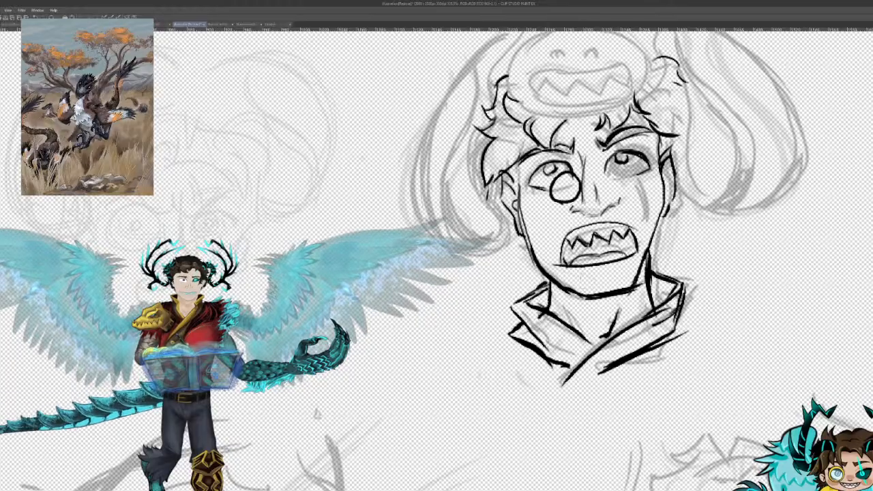
# Step: Ink the round creature on top of the head, with its highlight, small eyes and wide toothy mouth
pyautogui.moveTo(565, 188); pyautogui.dragTo(602, 385)
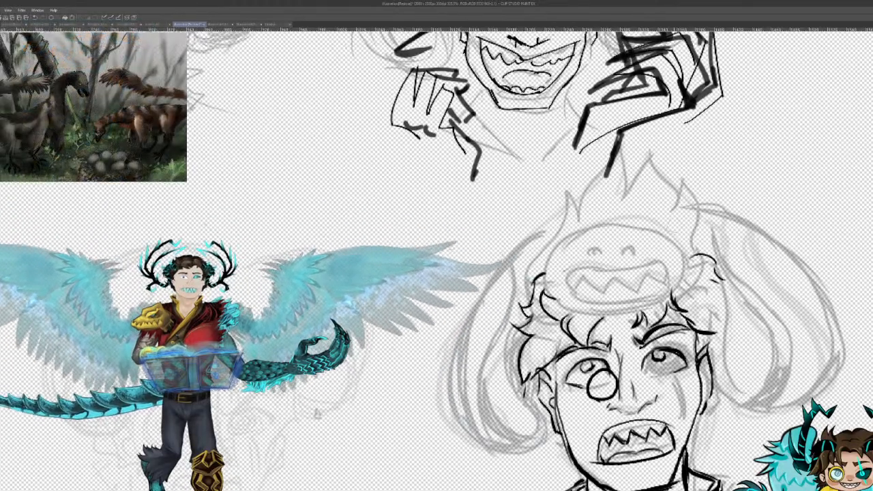
pyautogui.moveTo(659, 231)
pyautogui.mouseDown()
pyautogui.moveTo(629, 217)
pyautogui.moveTo(563, 295)
pyautogui.moveTo(593, 306)
pyautogui.mouseUp()
pyautogui.moveTo(552, 260)
pyautogui.mouseDown()
pyautogui.moveTo(581, 314)
pyautogui.moveTo(648, 312)
pyautogui.moveTo(676, 295)
pyautogui.moveTo(679, 258)
pyautogui.moveTo(607, 216)
pyautogui.moveTo(557, 238)
pyautogui.mouseUp()
pyautogui.moveTo(607, 215)
pyautogui.mouseDown()
pyautogui.moveTo(559, 241)
pyautogui.moveTo(594, 238)
pyautogui.moveTo(600, 258)
pyautogui.moveTo(635, 254)
pyautogui.mouseUp()
pyautogui.moveTo(585, 271)
pyautogui.mouseDown()
pyautogui.moveTo(574, 298)
pyautogui.moveTo(606, 304)
pyautogui.moveTo(659, 286)
pyautogui.moveTo(622, 269)
pyautogui.moveTo(562, 283)
pyautogui.moveTo(592, 276)
pyautogui.moveTo(609, 285)
pyautogui.moveTo(618, 276)
pyautogui.moveTo(631, 292)
pyautogui.moveTo(647, 269)
pyautogui.moveTo(660, 281)
pyautogui.moveTo(665, 273)
pyautogui.moveTo(644, 274)
pyautogui.mouseUp()
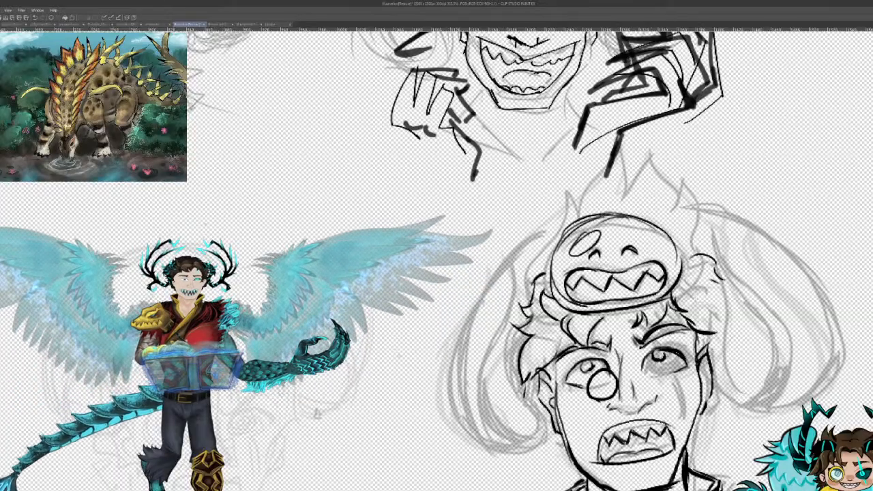
# Step: Ink the hair falling beside both ears down to the jaw
pyautogui.moveTo(684, 263)
pyautogui.mouseDown()
pyautogui.moveTo(718, 277)
pyautogui.moveTo(722, 295)
pyautogui.moveTo(710, 309)
pyautogui.moveTo(734, 346)
pyautogui.moveTo(709, 399)
pyautogui.mouseUp()
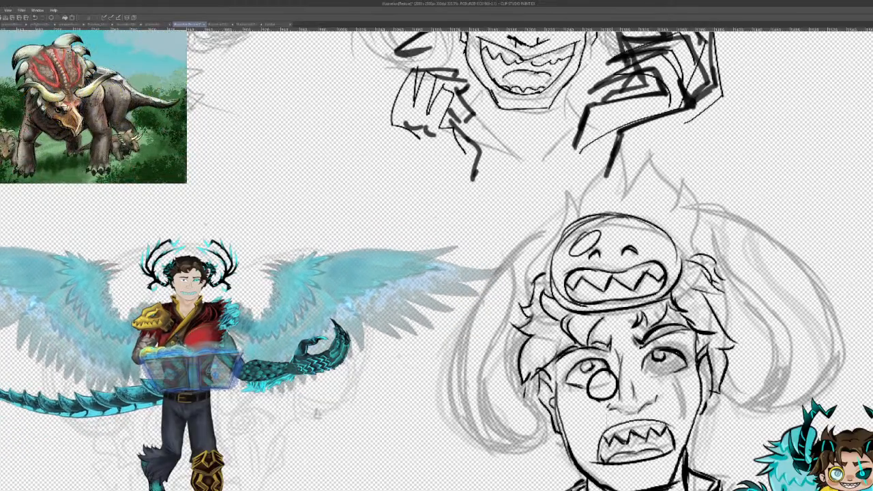
pyautogui.moveTo(526, 380)
pyautogui.mouseDown()
pyautogui.moveTo(521, 414)
pyautogui.moveTo(571, 466)
pyautogui.mouseUp()
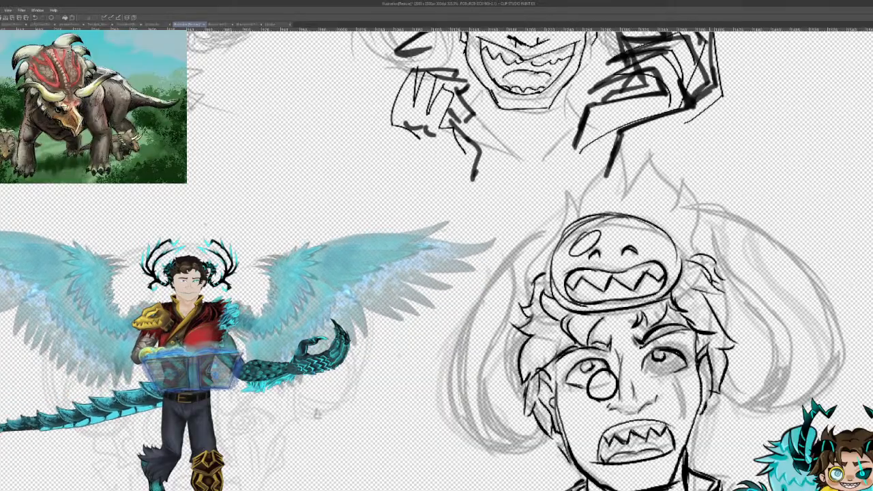
pyautogui.moveTo(703, 417); pyautogui.dragTo(683, 457)
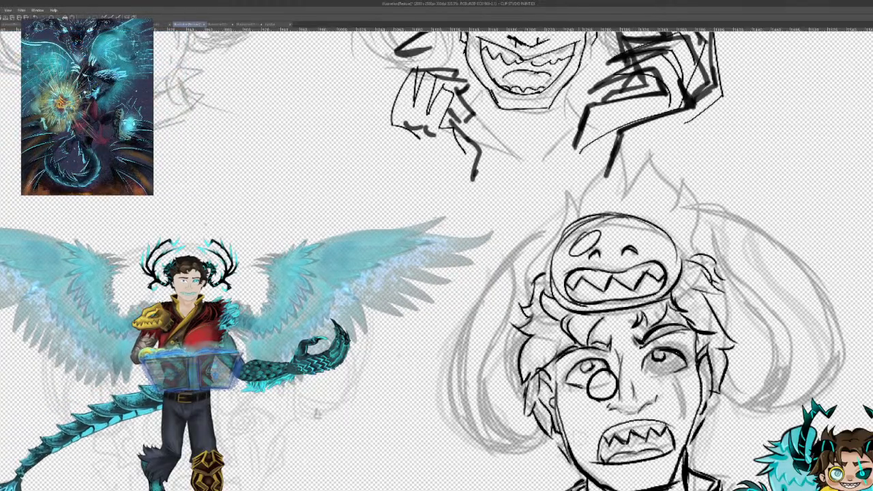
# Step: Replace the small circle under the unscarred eye with a larger ring around that eye
pyautogui.moveTo(586, 386); pyautogui.dragTo(610, 402)
pyautogui.moveTo(585, 360)
pyautogui.mouseDown()
pyautogui.moveTo(617, 386)
pyautogui.moveTo(606, 402)
pyautogui.mouseUp()
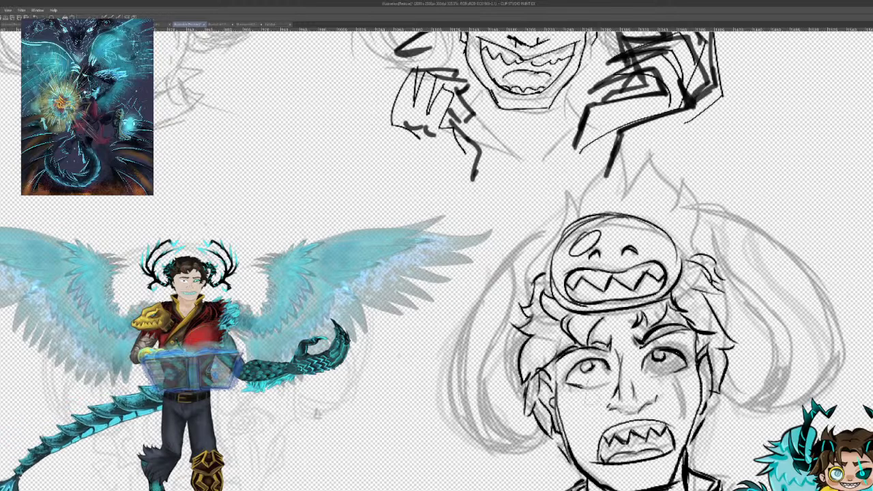
pyautogui.moveTo(606, 363); pyautogui.dragTo(574, 384)
pyautogui.hotkey('ctrl', 'z')
pyautogui.moveTo(610, 355)
pyautogui.mouseDown()
pyautogui.moveTo(586, 363)
pyautogui.moveTo(574, 403)
pyautogui.moveTo(611, 388)
pyautogui.mouseUp()
pyautogui.hotkey('ctrl', 'z')
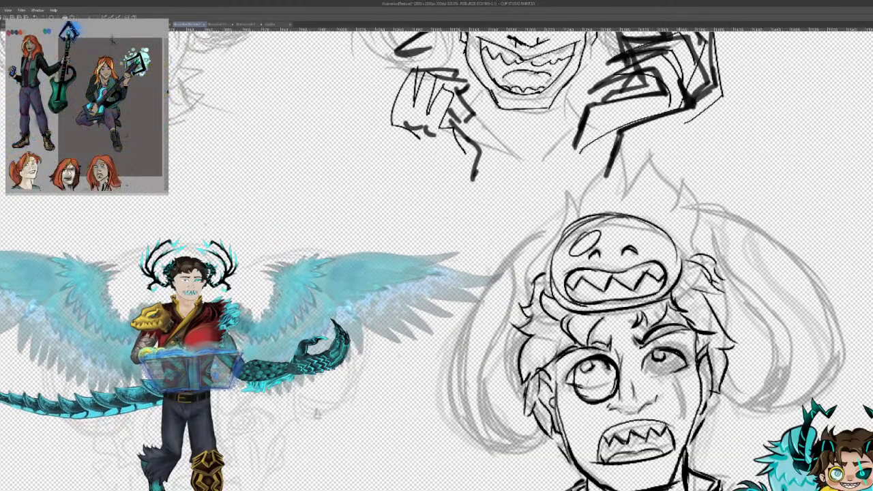
# Step: Ink the curved scar line running down the cheek below the shaded eye
pyautogui.moveTo(671, 375); pyautogui.dragTo(683, 413)
pyautogui.hotkey('ctrl', 'z')
pyautogui.hotkey('ctrl', 'z')
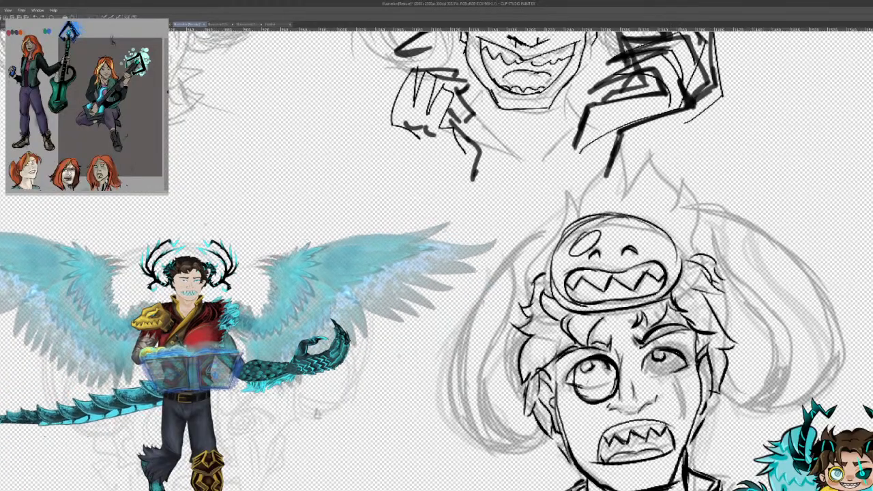
pyautogui.moveTo(671, 377); pyautogui.dragTo(687, 402)
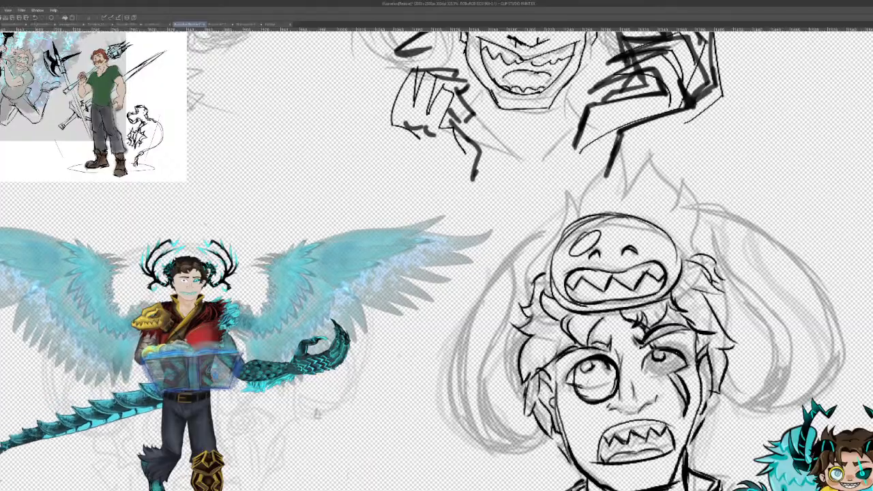
# Step: Ink the jaw, chin, ear and temple line of the head sketch with the hammer across its face
pyautogui.moveTo(641, 323)
pyautogui.mouseDown()
pyautogui.moveTo(774, 135)
pyautogui.moveTo(713, 151)
pyautogui.moveTo(716, 165)
pyautogui.mouseUp()
pyautogui.moveTo(676, 422)
pyautogui.mouseDown()
pyautogui.moveTo(635, 398)
pyautogui.moveTo(661, 128)
pyautogui.moveTo(503, 180)
pyautogui.moveTo(526, 162)
pyautogui.mouseUp()
pyautogui.moveTo(318, 413)
pyautogui.mouseDown()
pyautogui.moveTo(497, 387)
pyautogui.moveTo(538, 311)
pyautogui.moveTo(577, 325)
pyautogui.mouseUp()
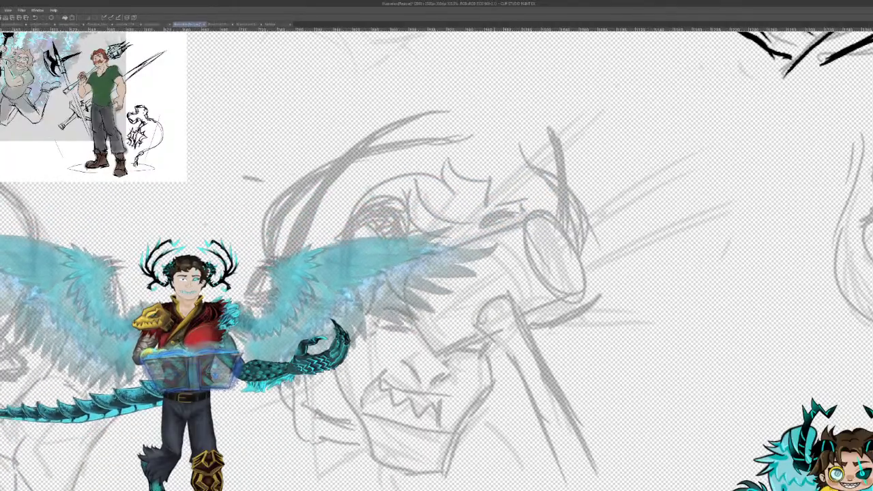
pyautogui.moveTo(497, 345)
pyautogui.mouseDown()
pyautogui.moveTo(494, 380)
pyautogui.moveTo(443, 468)
pyautogui.mouseUp()
pyautogui.moveTo(457, 427)
pyautogui.mouseDown()
pyautogui.moveTo(441, 470)
pyautogui.moveTo(374, 454)
pyautogui.moveTo(447, 473)
pyautogui.mouseUp()
pyautogui.moveTo(346, 406); pyautogui.dragTo(368, 451)
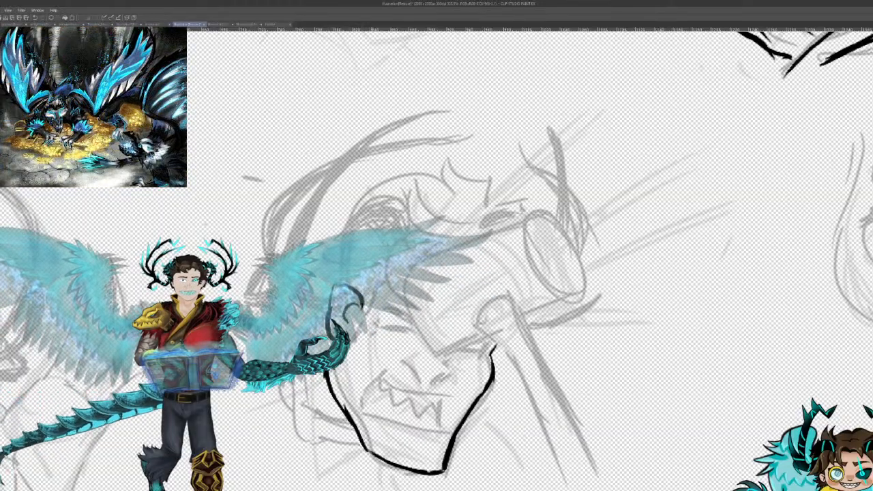
pyautogui.moveTo(381, 277); pyautogui.dragTo(366, 318)
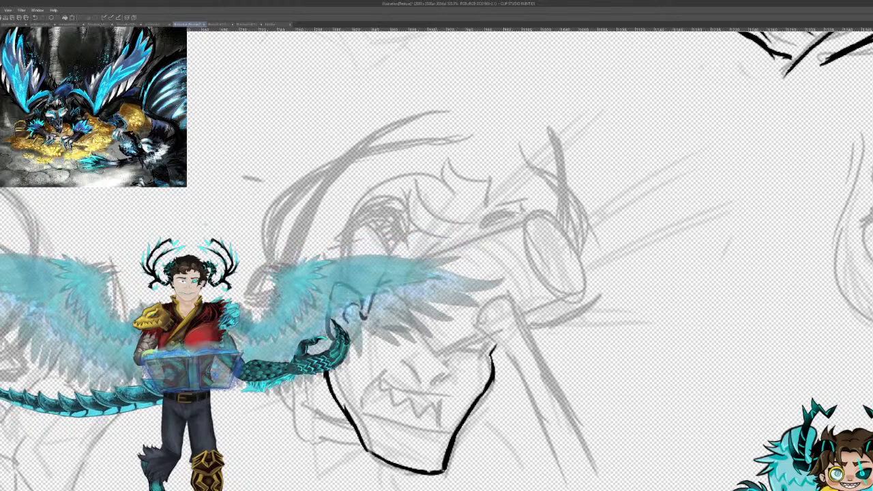
# Step: Ink the cylindrical hammer head across the face, with its oval end and straight upper and lower edges
pyautogui.moveTo(442, 347)
pyautogui.mouseDown()
pyautogui.moveTo(568, 291)
pyautogui.moveTo(528, 216)
pyautogui.moveTo(545, 212)
pyautogui.moveTo(576, 266)
pyautogui.moveTo(573, 252)
pyautogui.moveTo(571, 296)
pyautogui.mouseUp()
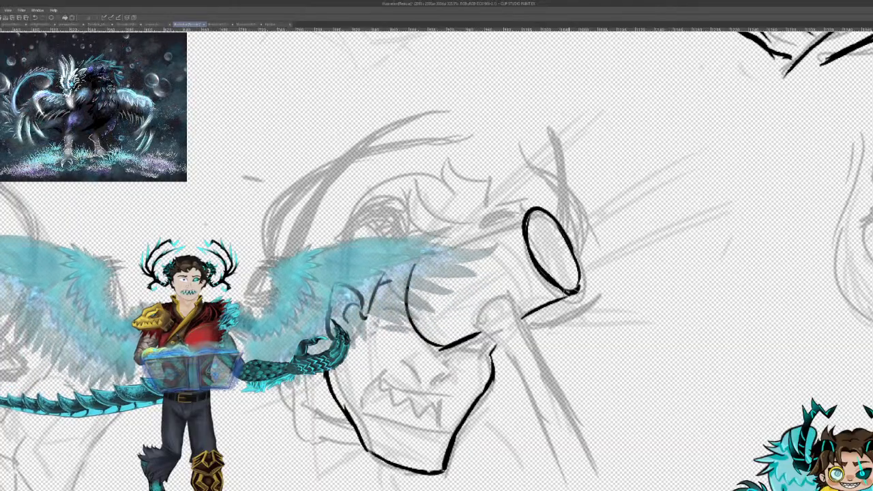
pyautogui.moveTo(529, 220); pyautogui.dragTo(527, 266)
pyautogui.moveTo(535, 214)
pyautogui.mouseDown()
pyautogui.moveTo(439, 261)
pyautogui.moveTo(417, 261)
pyautogui.mouseUp()
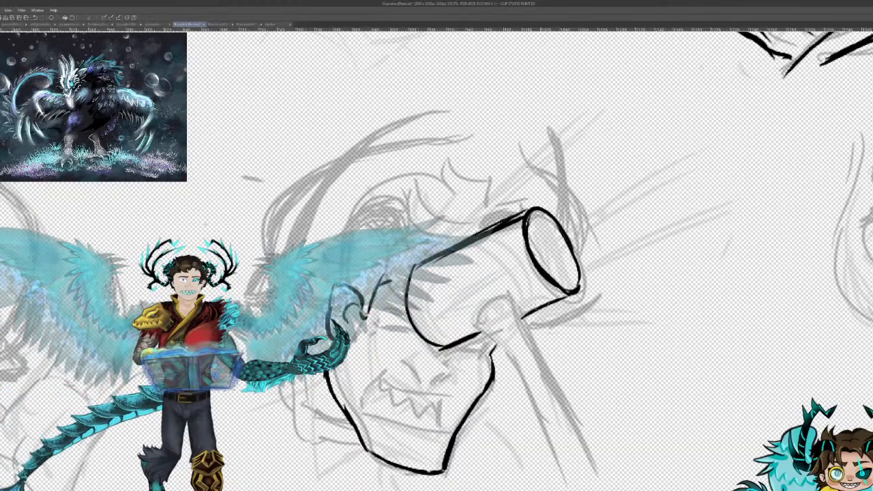
# Step: Ink the hammer's handle with its banded cap, middle ring and shaft extending down past the jaw
pyautogui.moveTo(509, 305)
pyautogui.mouseDown()
pyautogui.moveTo(475, 322)
pyautogui.moveTo(503, 315)
pyautogui.mouseUp()
pyautogui.moveTo(510, 307); pyautogui.dragTo(542, 385)
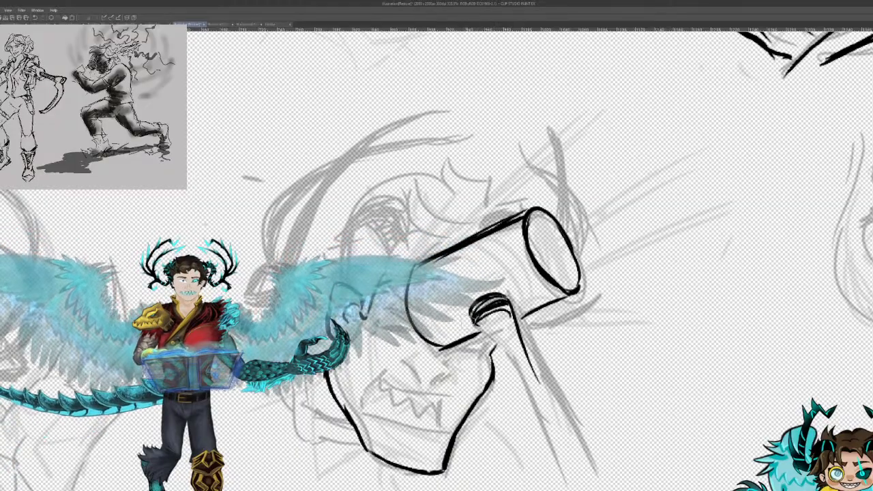
pyautogui.moveTo(478, 320); pyautogui.dragTo(513, 385)
pyautogui.moveTo(497, 356)
pyautogui.mouseDown()
pyautogui.moveTo(522, 408)
pyautogui.moveTo(545, 382)
pyautogui.moveTo(573, 449)
pyautogui.mouseUp()
pyautogui.moveTo(536, 391); pyautogui.dragTo(577, 466)
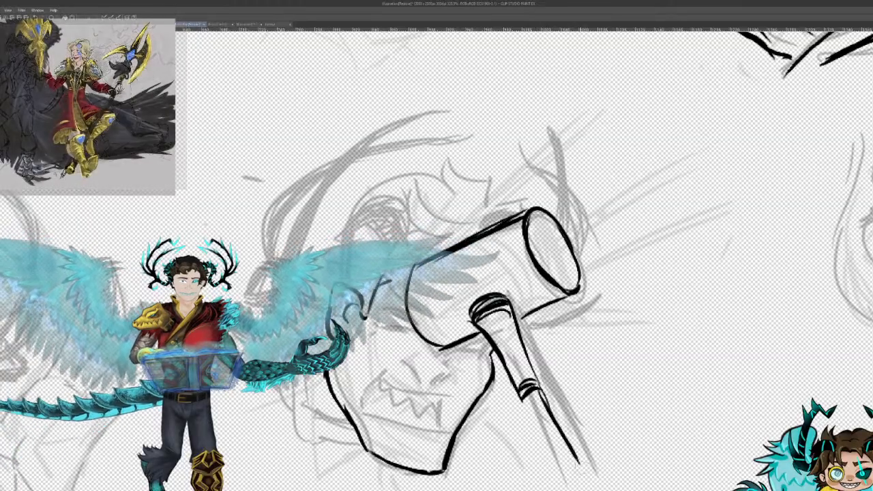
pyautogui.moveTo(520, 401); pyautogui.dragTo(565, 480)
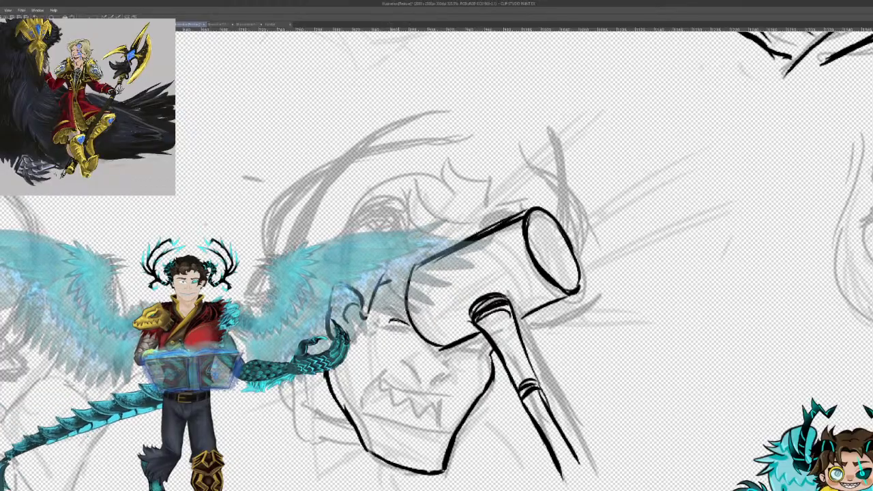
# Step: Ink the squinting eye beside the hammer, along with the nose and the first mouth lines
pyautogui.moveTo(388, 321); pyautogui.dragTo(409, 329)
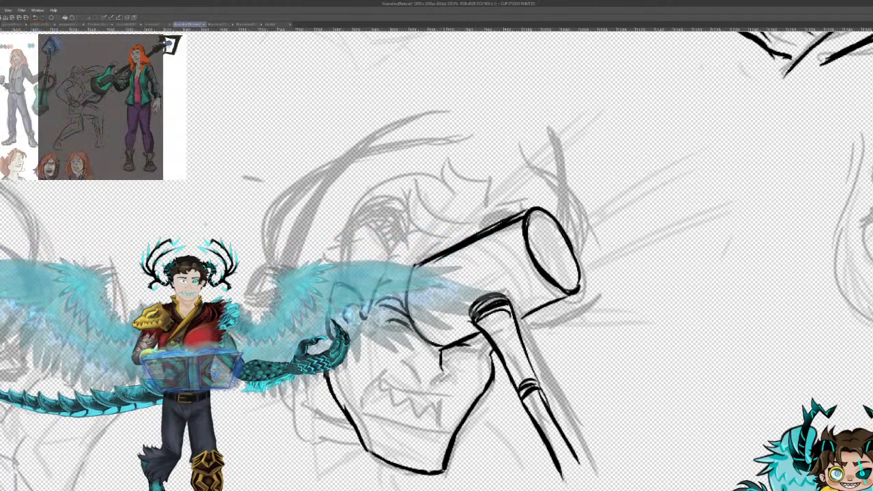
pyautogui.moveTo(404, 376)
pyautogui.mouseDown()
pyautogui.moveTo(443, 381)
pyautogui.moveTo(427, 390)
pyautogui.moveTo(454, 393)
pyautogui.mouseUp()
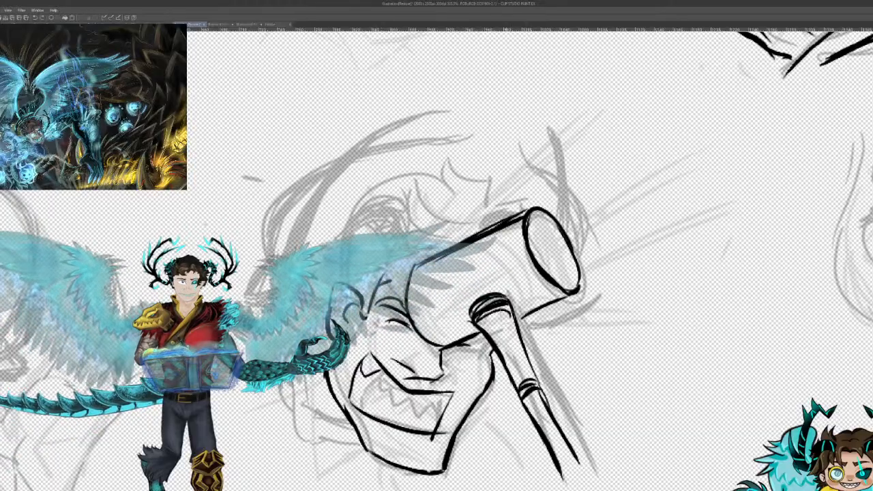
# Step: Undo the mouth lines on the hammer-struck face
pyautogui.hotkey('ctrl', 'z')
pyautogui.hotkey('ctrl', 'z')
pyautogui.hotkey('ctrl', 'z')
pyautogui.hotkey('ctrl', 'z')
pyautogui.hotkey('ctrl', 'z')
pyautogui.hotkey('ctrl', 'z')
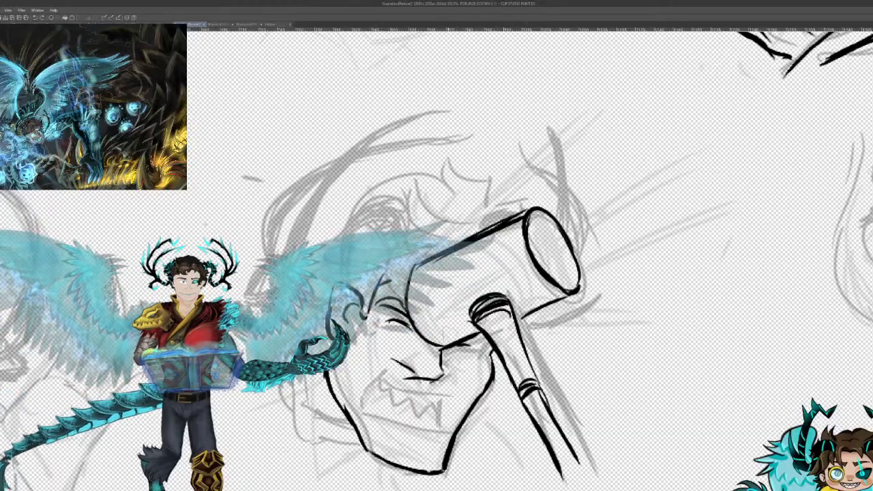
# Step: Ink the open mouth of the hammer-struck face again, following the sketched lower lip and teeth
pyautogui.moveTo(349, 388)
pyautogui.mouseDown()
pyautogui.moveTo(383, 366)
pyautogui.moveTo(429, 401)
pyautogui.moveTo(445, 398)
pyautogui.moveTo(440, 431)
pyautogui.mouseUp()
pyautogui.moveTo(358, 413); pyautogui.dragTo(449, 435)
pyautogui.moveTo(362, 394); pyautogui.dragTo(410, 416)
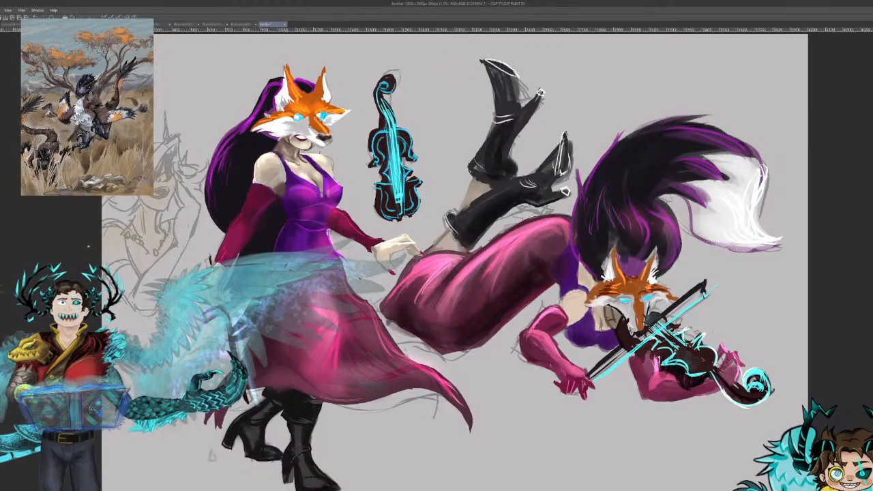
# Step: Switch to the dragon library painting and paint a purple drape beneath the arch above the tall bookcase
pyautogui.click(240, 28)
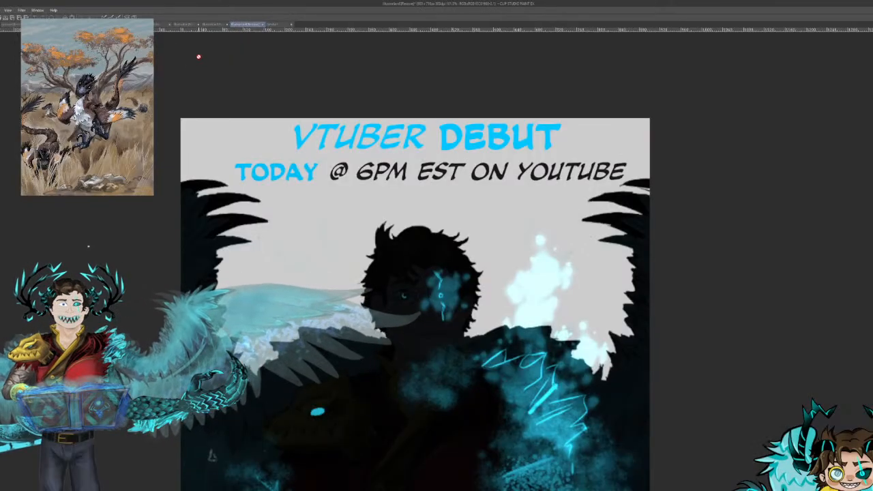
pyautogui.click(209, 25)
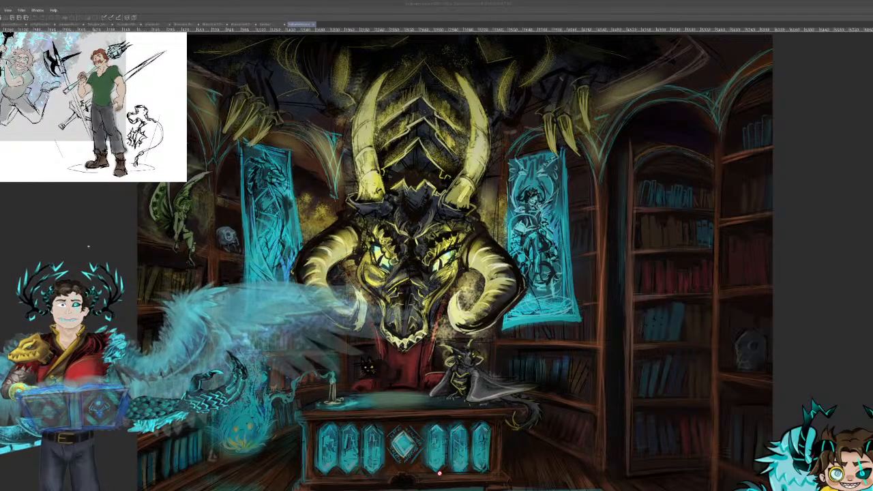
pyautogui.hotkey('ctrl', '-')
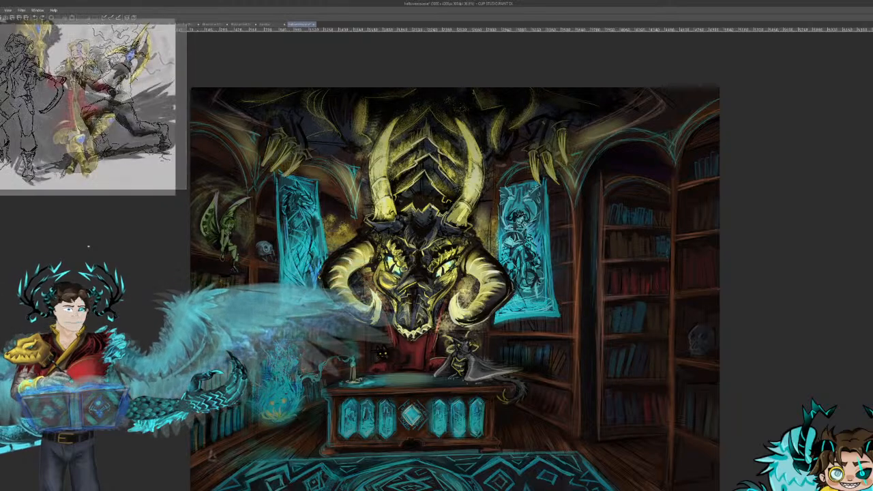
pyautogui.moveTo(607, 154); pyautogui.dragTo(665, 175)
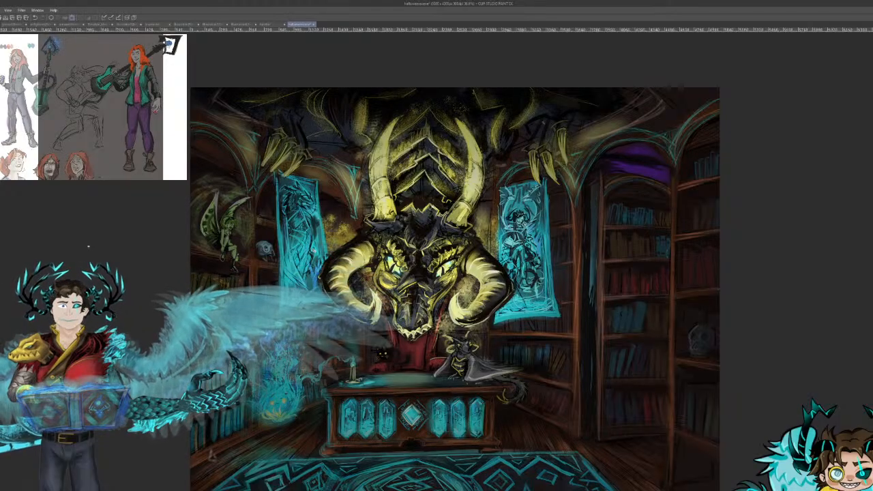
# Step: Scale down the library painting and reposition it lower on the canvas, leaving a margin around it
pyautogui.hotkey('ctrl', 't')
pyautogui.moveTo(191, 87); pyautogui.dragTo(284, 162)
pyautogui.moveTo(287, 211); pyautogui.dragTo(258, 191)
pyautogui.moveTo(515, 406); pyautogui.dragTo(511, 409)
pyautogui.moveTo(250, 490); pyautogui.dragTo(260, 485)
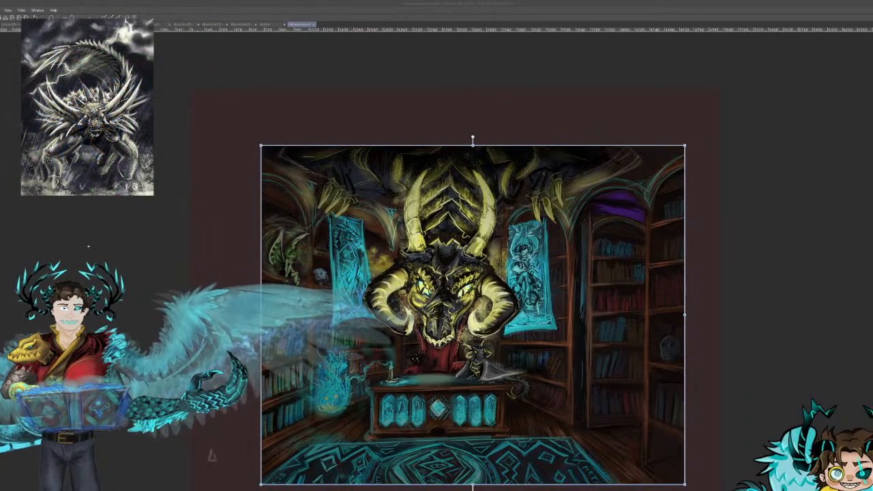
pyautogui.press('Return')
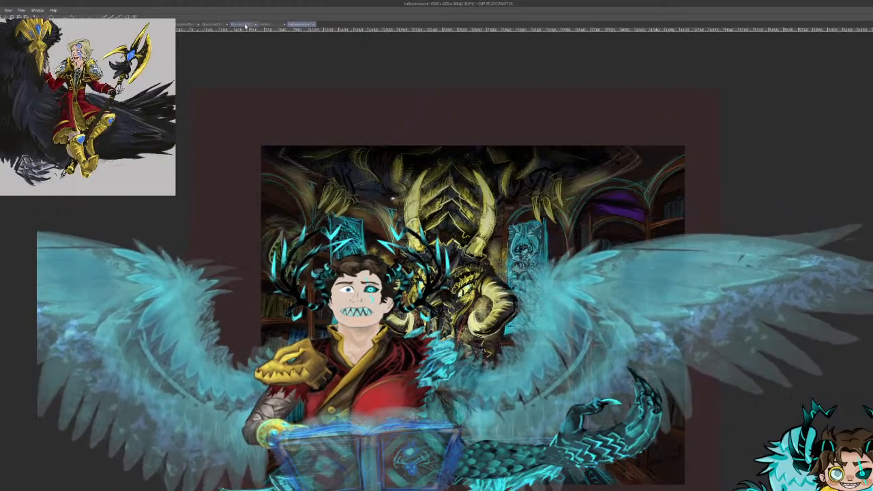
# Step: Look through the open illustrations and switch to the blue flame with a round face
pyautogui.click(273, 24)
pyautogui.click(244, 25)
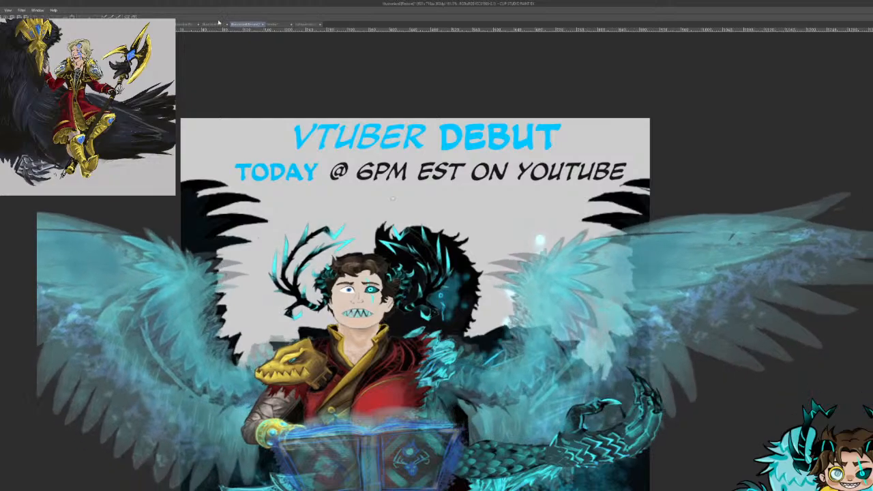
pyautogui.click(213, 25)
pyautogui.click(157, 26)
pyautogui.click(131, 26)
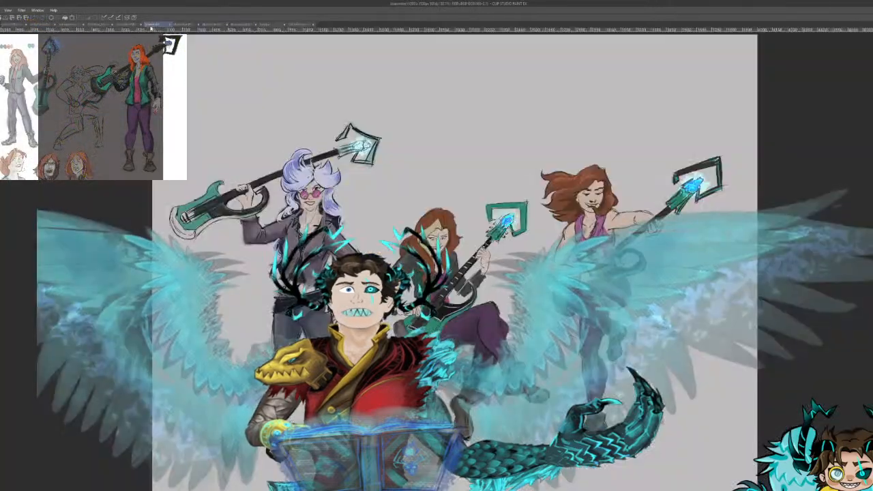
pyautogui.click(103, 25)
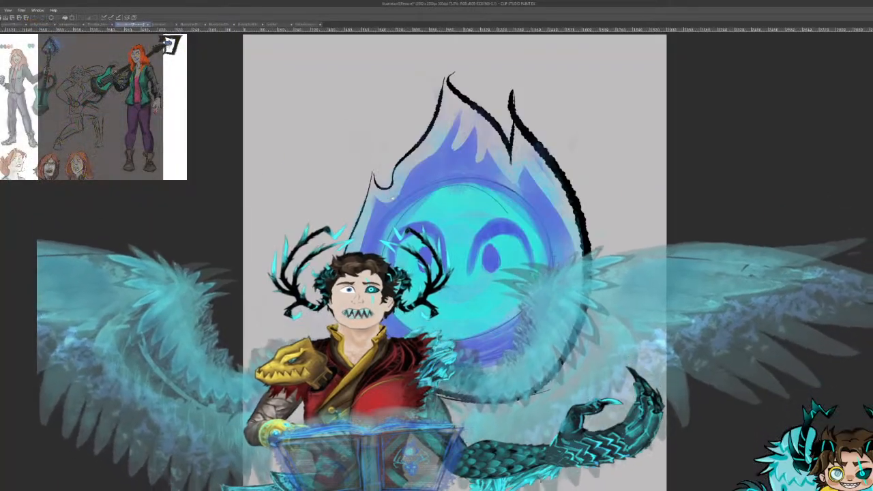
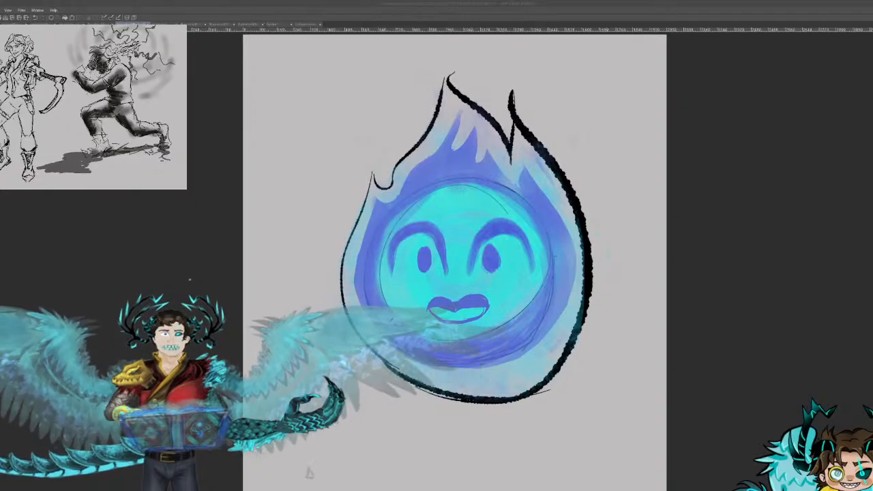
# Step: Draw trial curved strokes beside the flame face's left eye and undo them
pyautogui.click(724, 20)
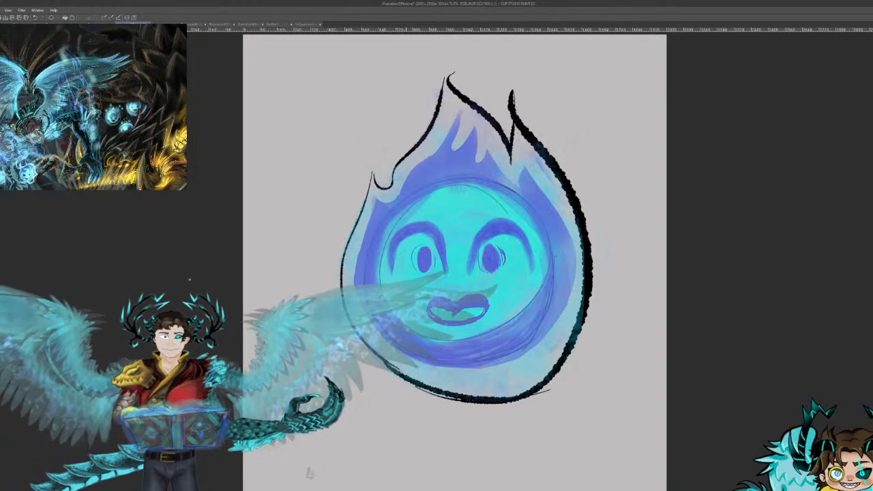
pyautogui.moveTo(412, 237); pyautogui.dragTo(396, 262)
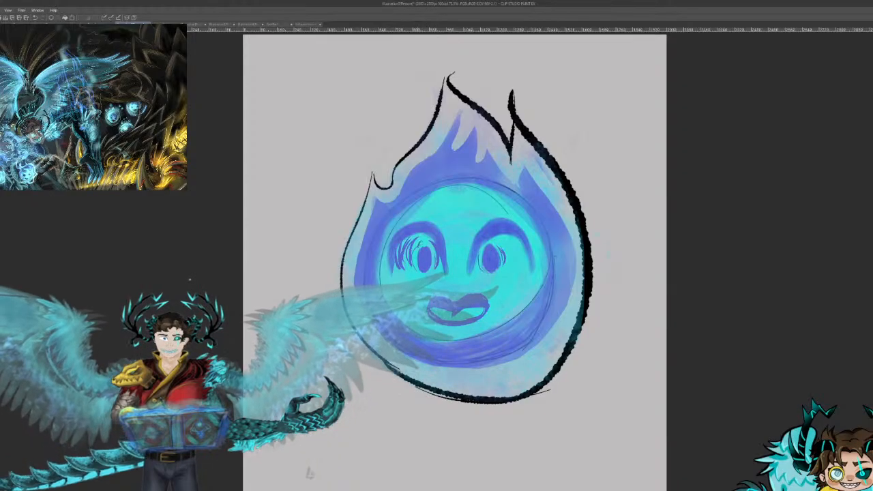
pyautogui.hotkey('ctrl', 'z')
pyautogui.hotkey('ctrl', 'z')
pyautogui.hotkey('ctrl', 'z')
pyautogui.hotkey('ctrl', 'z')
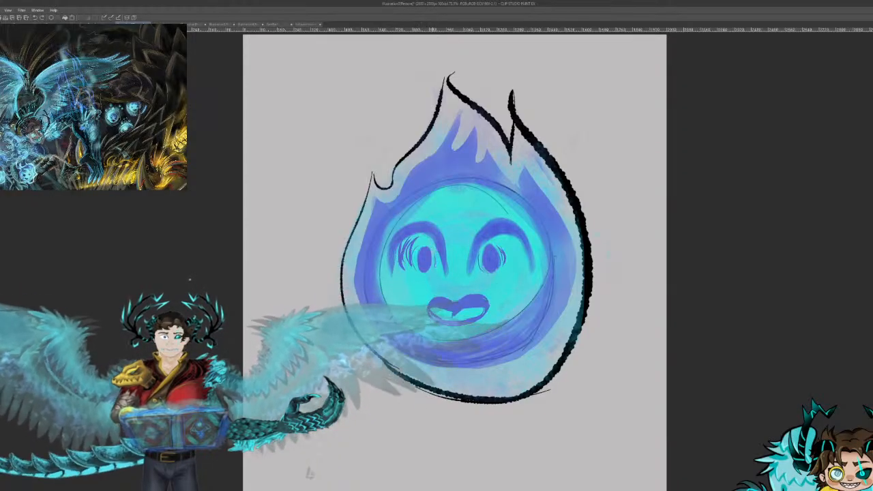
pyautogui.hotkey('ctrl', 'z')
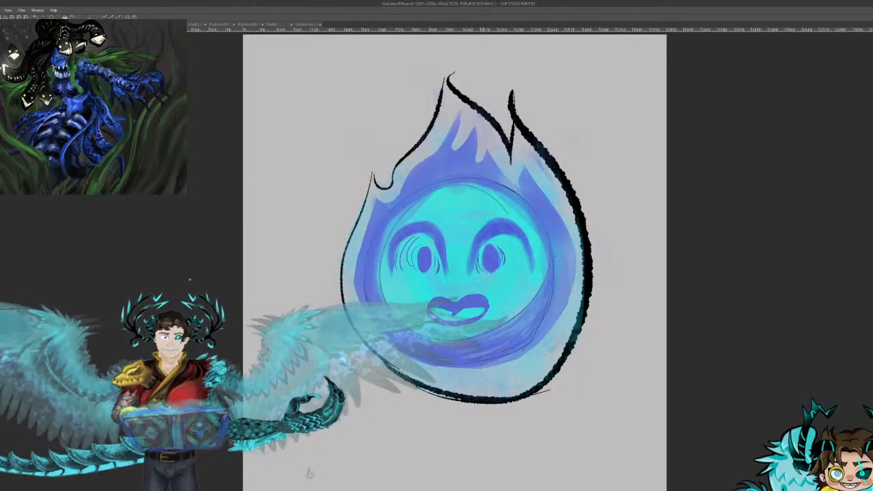
# Step: Draw curved blue lines around the flame face's right eye, filling out toward the outer lid
pyautogui.moveTo(494, 240)
pyautogui.mouseDown()
pyautogui.moveTo(505, 259)
pyautogui.moveTo(521, 261)
pyautogui.mouseUp()
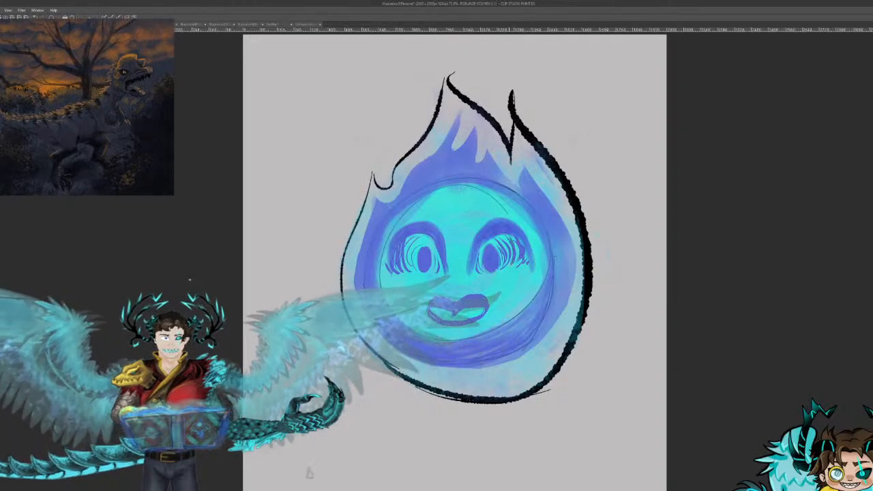
pyautogui.moveTo(508, 237); pyautogui.dragTo(528, 269)
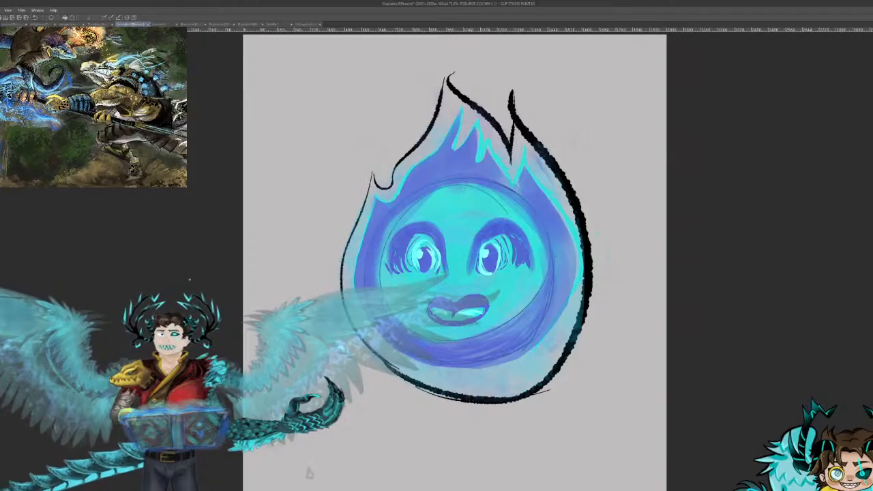
# Step: Handwrite "BRB" in large white letters below the flame
pyautogui.moveTo(356, 414); pyautogui.dragTo(381, 480)
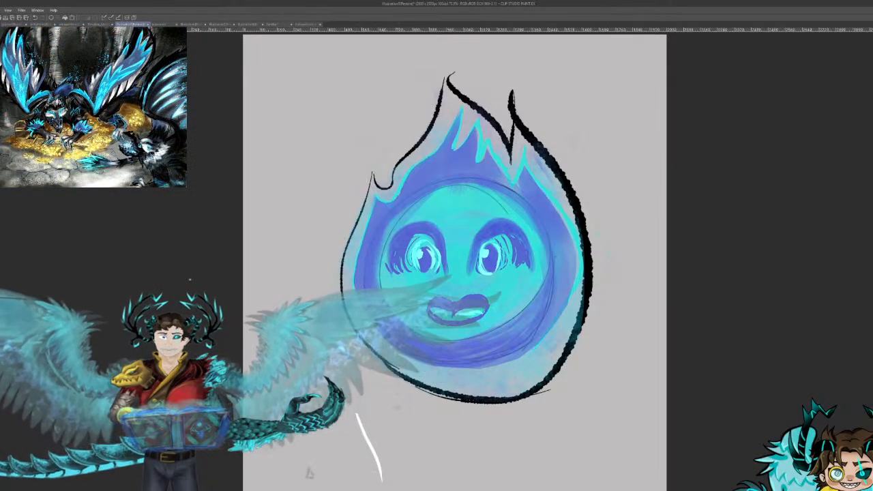
pyautogui.moveTo(360, 409); pyautogui.dragTo(354, 486)
pyautogui.moveTo(411, 426)
pyautogui.mouseDown()
pyautogui.moveTo(417, 469)
pyautogui.moveTo(456, 467)
pyautogui.mouseUp()
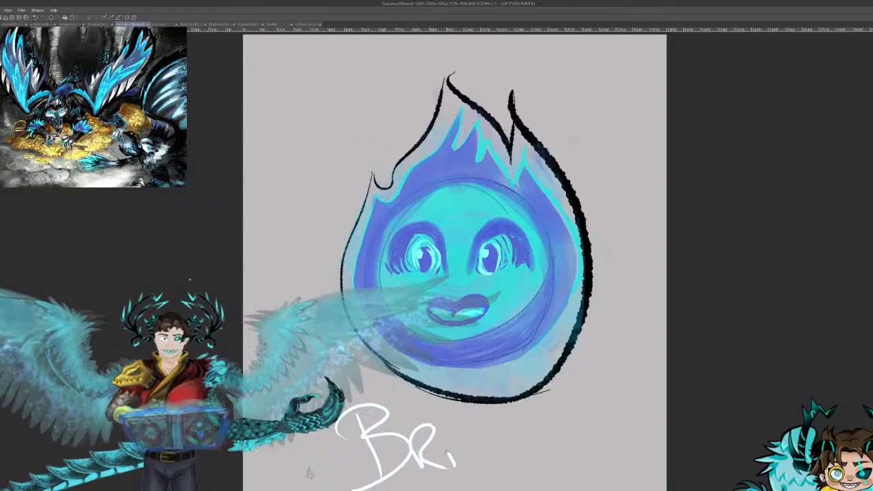
pyautogui.moveTo(446, 429); pyautogui.dragTo(488, 471)
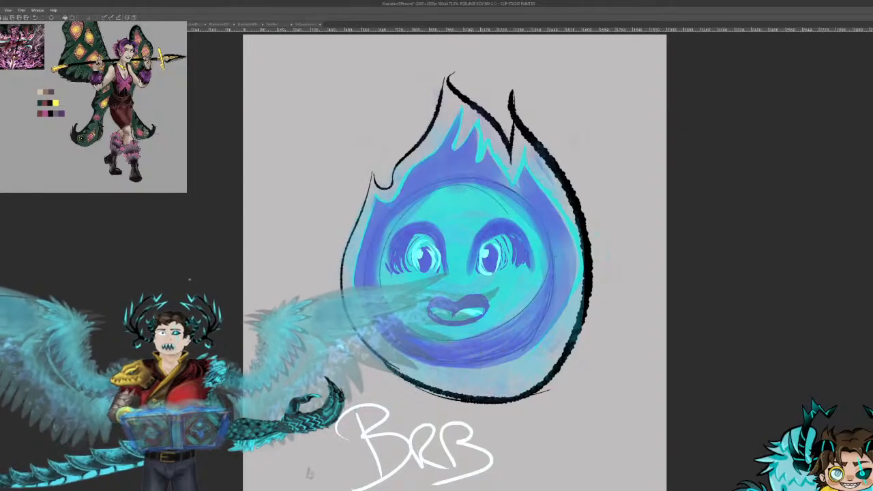
pyautogui.click(217, 25)
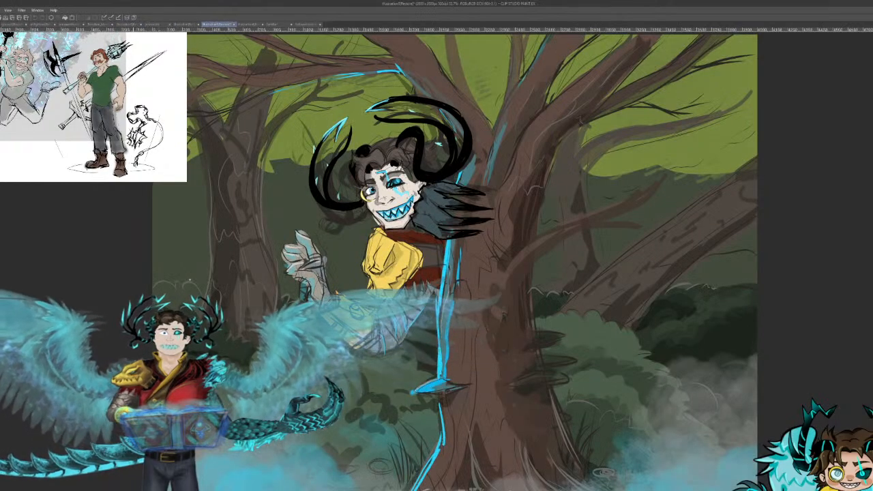
pyautogui.click(125, 27)
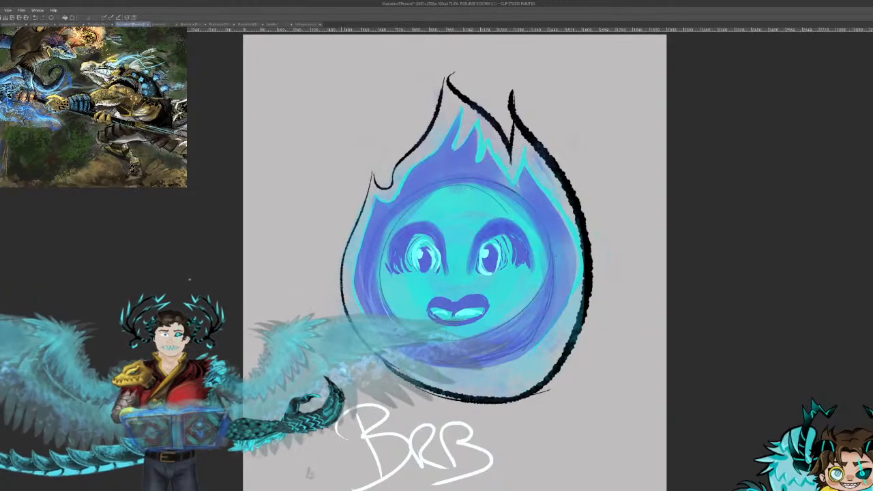
# Step: Brush a white and blue glow along the left side of the flame's black outline, up to its tallest tip
pyautogui.moveTo(337, 268)
pyautogui.mouseDown()
pyautogui.moveTo(355, 182)
pyautogui.moveTo(354, 202)
pyautogui.moveTo(368, 162)
pyautogui.moveTo(366, 140)
pyautogui.moveTo(393, 192)
pyautogui.moveTo(444, 77)
pyautogui.mouseUp()
pyautogui.moveTo(421, 130); pyautogui.dragTo(440, 88)
pyautogui.moveTo(410, 150)
pyautogui.mouseDown()
pyautogui.moveTo(443, 89)
pyautogui.moveTo(398, 170)
pyautogui.moveTo(411, 150)
pyautogui.mouseUp()
pyautogui.moveTo(372, 188); pyautogui.dragTo(348, 252)
pyautogui.moveTo(357, 220); pyautogui.dragTo(344, 262)
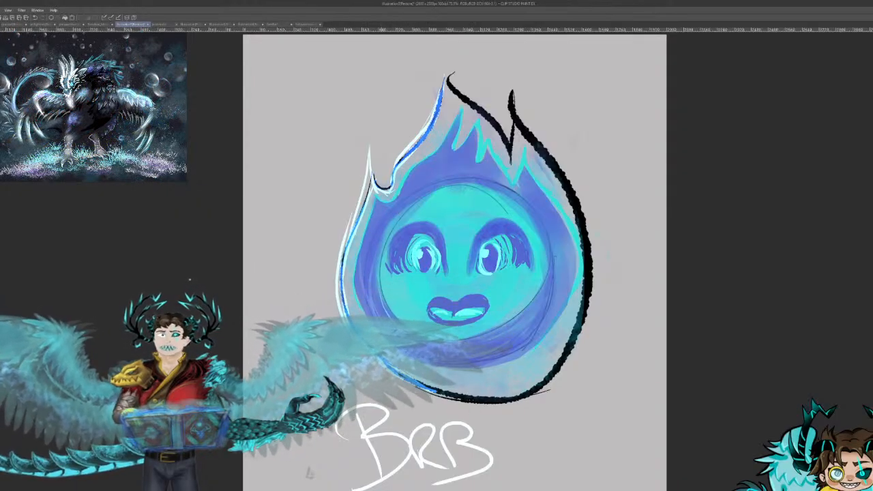
# Step: Brush the same white and blue glow along the flame's base, thick right side and second tip
pyautogui.moveTo(458, 398)
pyautogui.mouseDown()
pyautogui.moveTo(515, 399)
pyautogui.moveTo(556, 371)
pyautogui.mouseUp()
pyautogui.moveTo(500, 397)
pyautogui.mouseDown()
pyautogui.moveTo(582, 309)
pyautogui.moveTo(512, 404)
pyautogui.mouseUp()
pyautogui.moveTo(534, 375)
pyautogui.mouseDown()
pyautogui.moveTo(566, 327)
pyautogui.moveTo(581, 219)
pyautogui.mouseUp()
pyautogui.moveTo(581, 318); pyautogui.dragTo(569, 198)
pyautogui.moveTo(589, 253); pyautogui.dragTo(567, 180)
pyautogui.moveTo(580, 210)
pyautogui.mouseDown()
pyautogui.moveTo(512, 102)
pyautogui.moveTo(527, 54)
pyautogui.moveTo(511, 71)
pyautogui.mouseUp()
pyautogui.moveTo(510, 103)
pyautogui.mouseDown()
pyautogui.moveTo(586, 215)
pyautogui.moveTo(599, 283)
pyautogui.moveTo(592, 321)
pyautogui.mouseUp()
pyautogui.moveTo(588, 245)
pyautogui.mouseDown()
pyautogui.moveTo(570, 369)
pyautogui.moveTo(530, 397)
pyautogui.moveTo(565, 346)
pyautogui.mouseUp()
pyautogui.moveTo(587, 274)
pyautogui.mouseDown()
pyautogui.moveTo(571, 192)
pyautogui.moveTo(509, 124)
pyautogui.moveTo(507, 110)
pyautogui.mouseUp()
pyautogui.moveTo(507, 144)
pyautogui.mouseDown()
pyautogui.moveTo(466, 103)
pyautogui.moveTo(441, 55)
pyautogui.moveTo(486, 117)
pyautogui.mouseUp()
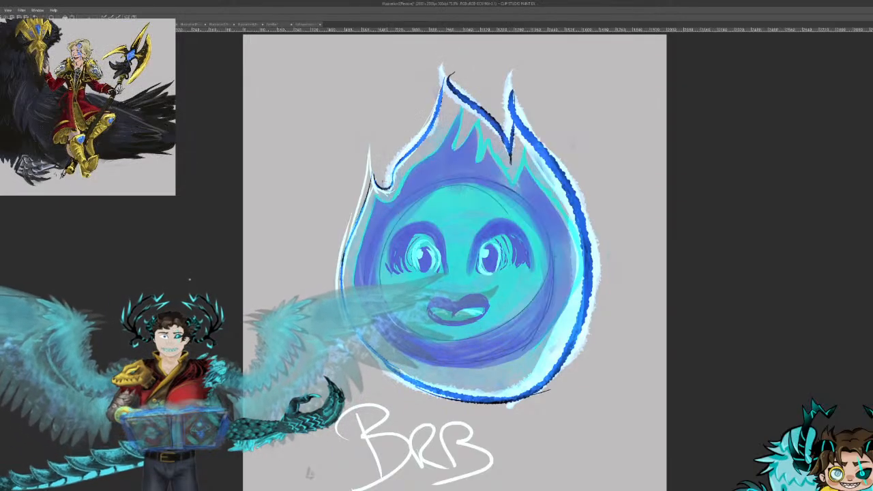
# Step: Refine the white glow along the flame's left edge, base and left tip, and add a small white wisp above that tip
pyautogui.moveTo(384, 191)
pyautogui.mouseDown()
pyautogui.moveTo(369, 153)
pyautogui.moveTo(342, 260)
pyautogui.mouseUp()
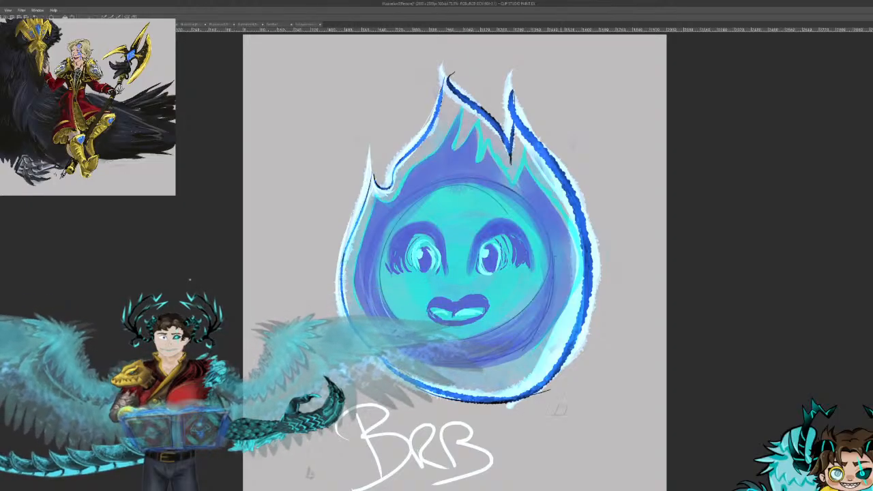
pyautogui.moveTo(461, 402)
pyautogui.mouseDown()
pyautogui.moveTo(501, 404)
pyautogui.moveTo(540, 389)
pyautogui.mouseUp()
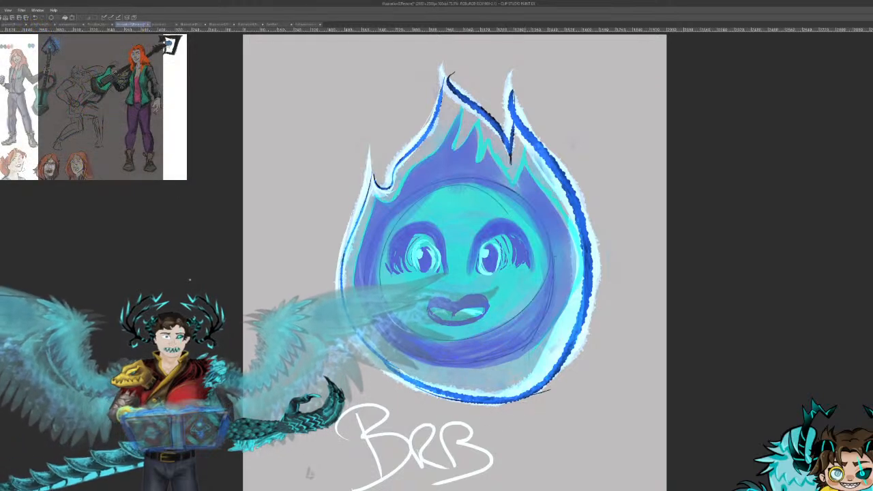
pyautogui.moveTo(367, 167); pyautogui.dragTo(395, 195)
pyautogui.moveTo(386, 143); pyautogui.dragTo(380, 157)
pyautogui.moveTo(387, 124); pyautogui.dragTo(380, 157)
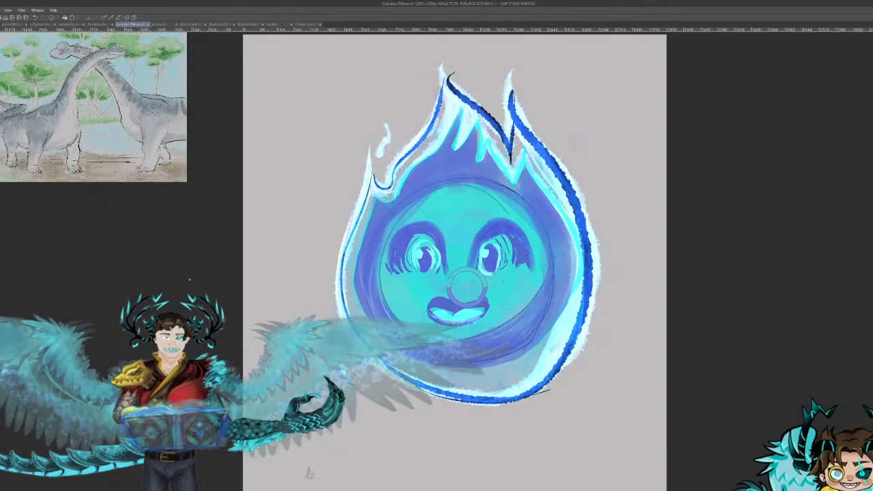
pyautogui.moveTo(473, 214)
pyautogui.mouseDown()
pyautogui.moveTo(459, 239)
pyautogui.moveTo(478, 204)
pyautogui.moveTo(459, 194)
pyautogui.moveTo(457, 164)
pyautogui.moveTo(442, 206)
pyautogui.moveTo(443, 178)
pyautogui.moveTo(413, 216)
pyautogui.moveTo(419, 191)
pyautogui.moveTo(391, 219)
pyautogui.moveTo(375, 248)
pyautogui.moveTo(380, 260)
pyautogui.mouseUp()
pyautogui.hotkey('ctrl', 'z')
pyautogui.hotkey('ctrl', 'z')
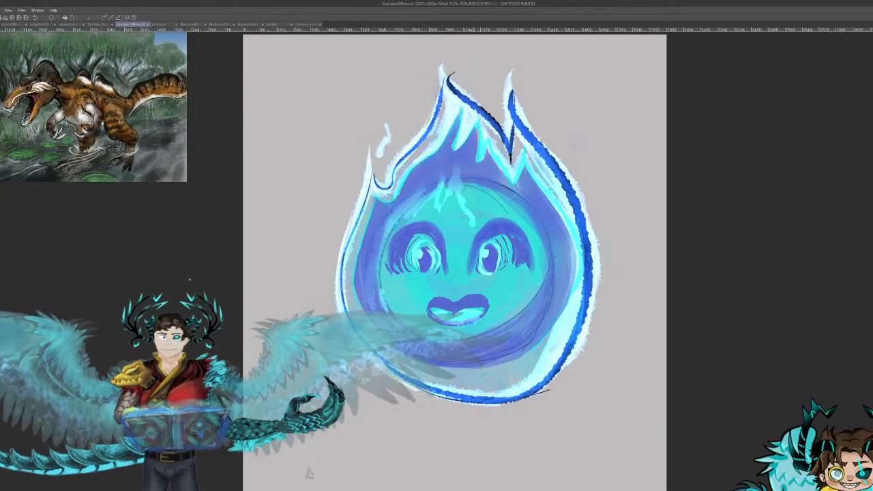
# Step: Brush light cyan highlights around the right and lower-right rim of the flame's face
pyautogui.moveTo(471, 205)
pyautogui.mouseDown()
pyautogui.moveTo(475, 174)
pyautogui.moveTo(525, 213)
pyautogui.moveTo(537, 204)
pyautogui.moveTo(556, 277)
pyautogui.moveTo(526, 334)
pyautogui.mouseUp()
pyautogui.moveTo(545, 286); pyautogui.dragTo(509, 349)
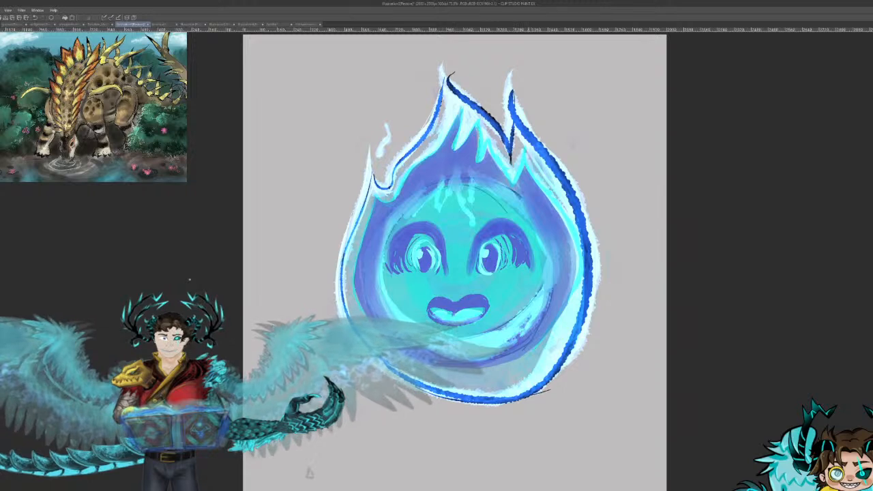
pyautogui.moveTo(549, 290); pyautogui.dragTo(508, 342)
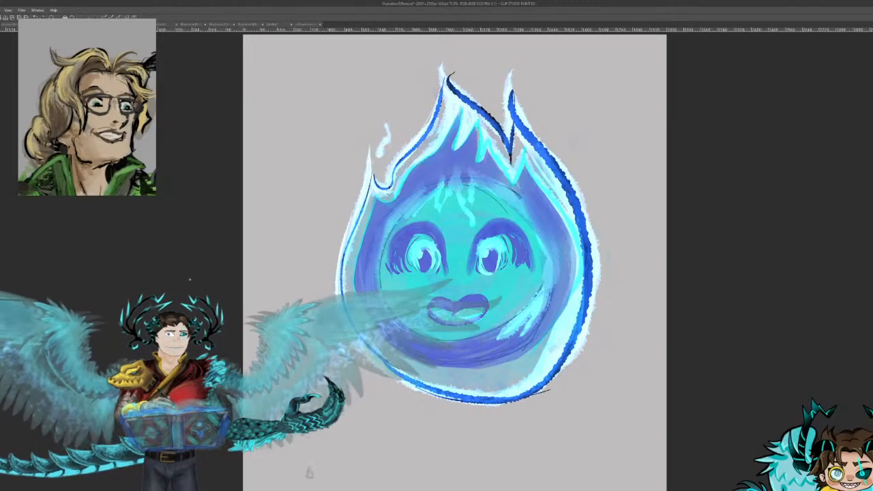
# Step: Brush a curved blue band beneath the face circle, following its lower edge up to the right
pyautogui.moveTo(386, 363); pyautogui.dragTo(502, 376)
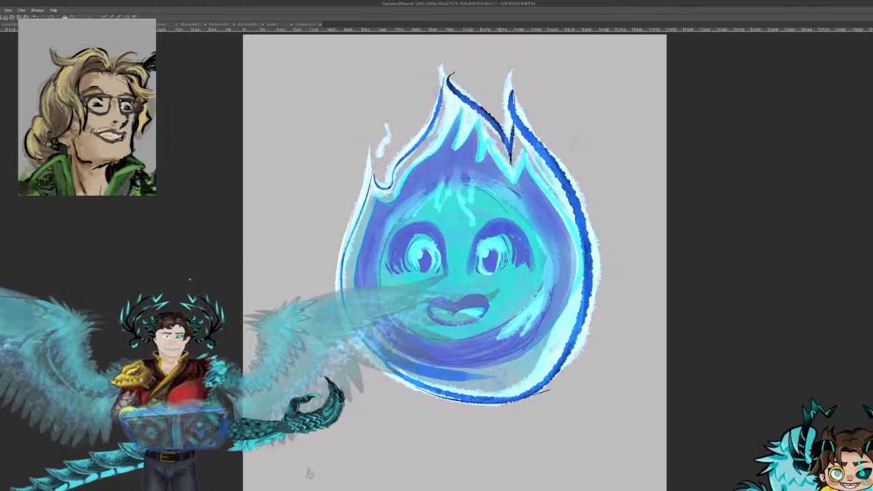
pyautogui.hotkey('ctrl', 'z')
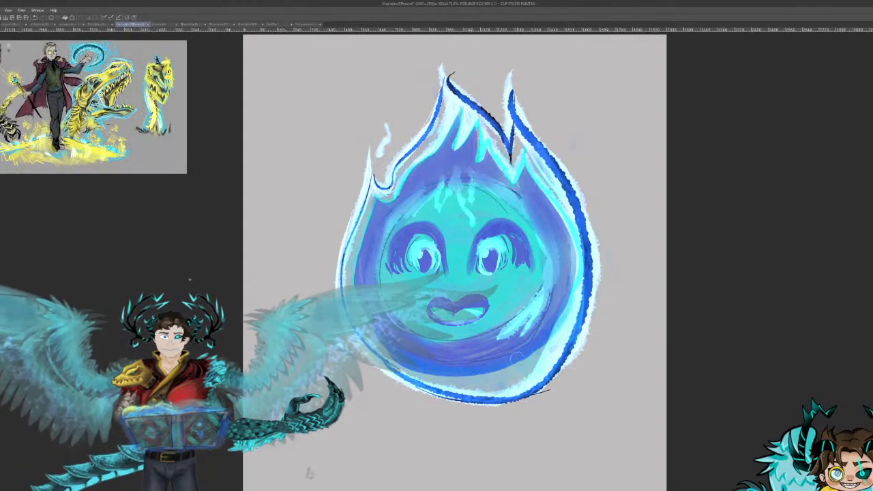
pyautogui.moveTo(562, 315); pyautogui.dragTo(481, 375)
pyautogui.moveTo(523, 354); pyautogui.dragTo(461, 377)
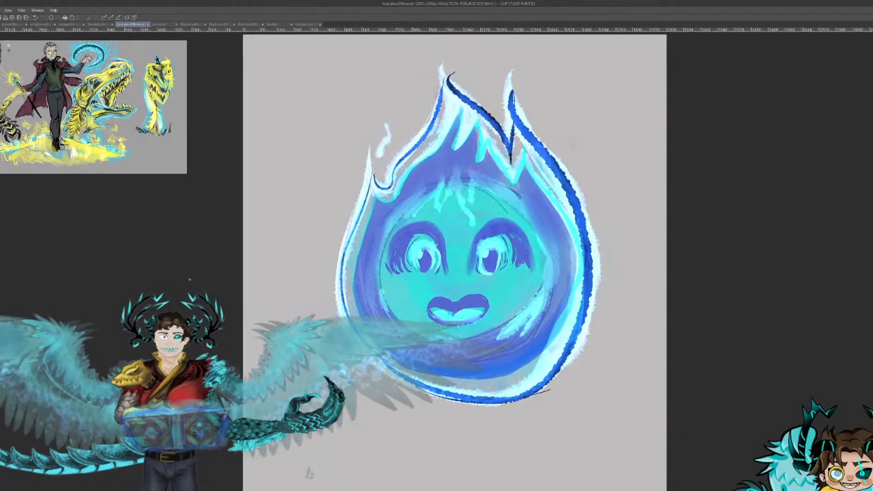
# Step: Brush blue inside the flame's outline down the left side, across the base and up the right side to the second tip
pyautogui.moveTo(362, 235); pyautogui.dragTo(386, 334)
pyautogui.moveTo(368, 210)
pyautogui.mouseDown()
pyautogui.moveTo(470, 366)
pyautogui.moveTo(461, 390)
pyautogui.moveTo(521, 391)
pyautogui.mouseUp()
pyautogui.moveTo(462, 393); pyautogui.dragTo(556, 374)
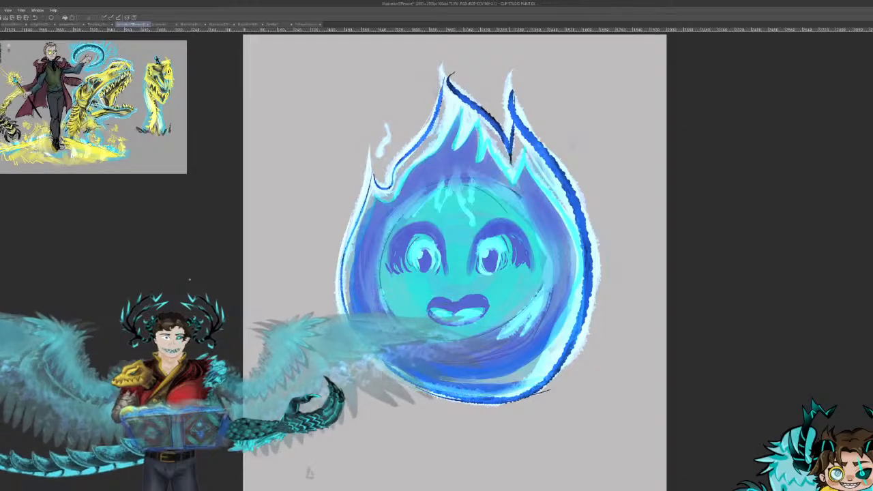
pyautogui.moveTo(511, 398); pyautogui.dragTo(580, 292)
pyautogui.moveTo(552, 371)
pyautogui.mouseDown()
pyautogui.moveTo(568, 231)
pyautogui.moveTo(513, 124)
pyautogui.mouseUp()
pyautogui.moveTo(535, 165)
pyautogui.mouseDown()
pyautogui.moveTo(566, 264)
pyautogui.moveTo(515, 120)
pyautogui.mouseUp()
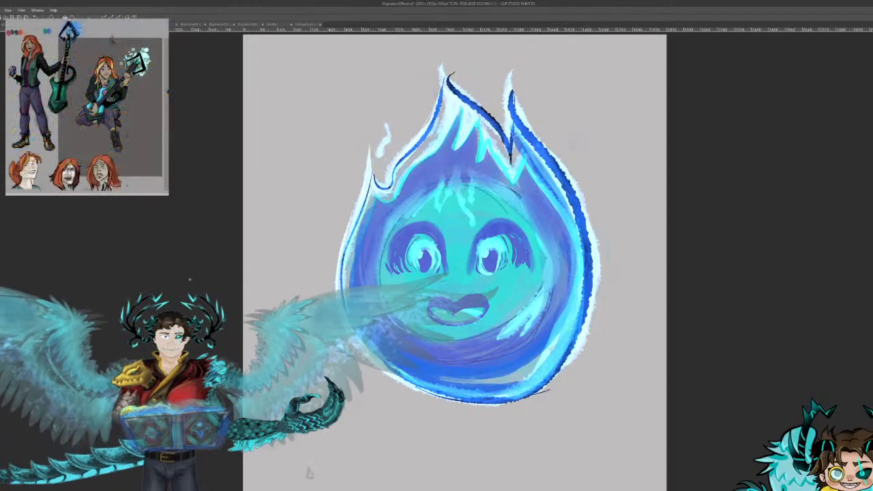
# Step: Brush blue between the flame's two upper tips and over the white glow down its left side
pyautogui.moveTo(519, 177); pyautogui.dragTo(477, 106)
pyautogui.moveTo(496, 153)
pyautogui.mouseDown()
pyautogui.moveTo(468, 113)
pyautogui.moveTo(456, 152)
pyautogui.moveTo(458, 142)
pyautogui.mouseUp()
pyautogui.hotkey('ctrl', 'z')
pyautogui.moveTo(507, 157)
pyautogui.mouseDown()
pyautogui.moveTo(442, 65)
pyautogui.moveTo(475, 107)
pyautogui.mouseUp()
pyautogui.moveTo(450, 73)
pyautogui.mouseDown()
pyautogui.moveTo(385, 200)
pyautogui.moveTo(380, 129)
pyautogui.moveTo(345, 272)
pyautogui.mouseUp()
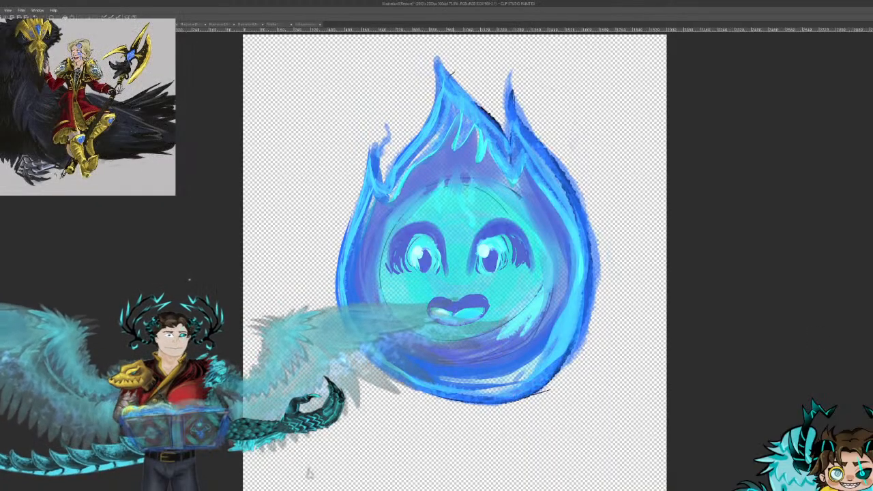
# Step: Erase the blue paint over the flame's black outline along the base and lower-right edge
pyautogui.moveTo(445, 397); pyautogui.dragTo(567, 371)
pyautogui.moveTo(471, 401)
pyautogui.mouseDown()
pyautogui.moveTo(562, 362)
pyautogui.moveTo(573, 345)
pyautogui.mouseUp()
pyautogui.moveTo(546, 392); pyautogui.dragTo(427, 394)
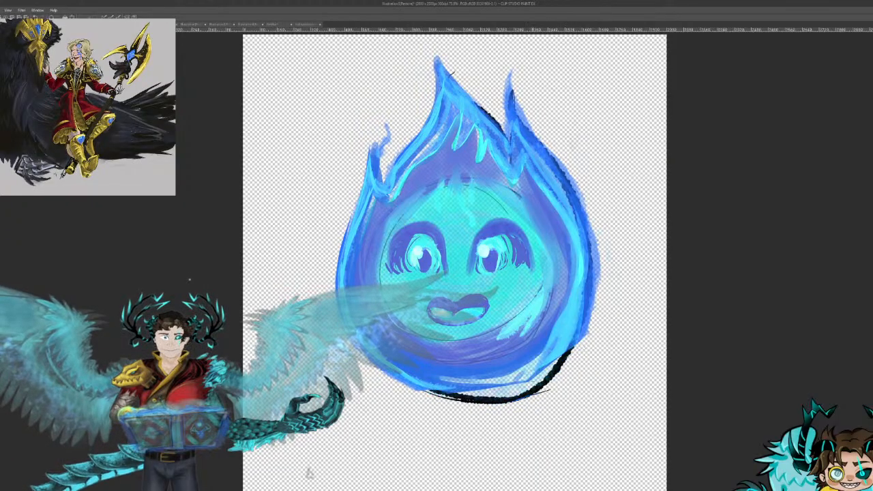
pyautogui.moveTo(590, 331); pyautogui.dragTo(565, 358)
pyautogui.moveTo(587, 304)
pyautogui.mouseDown()
pyautogui.moveTo(568, 356)
pyautogui.moveTo(546, 365)
pyautogui.mouseUp()
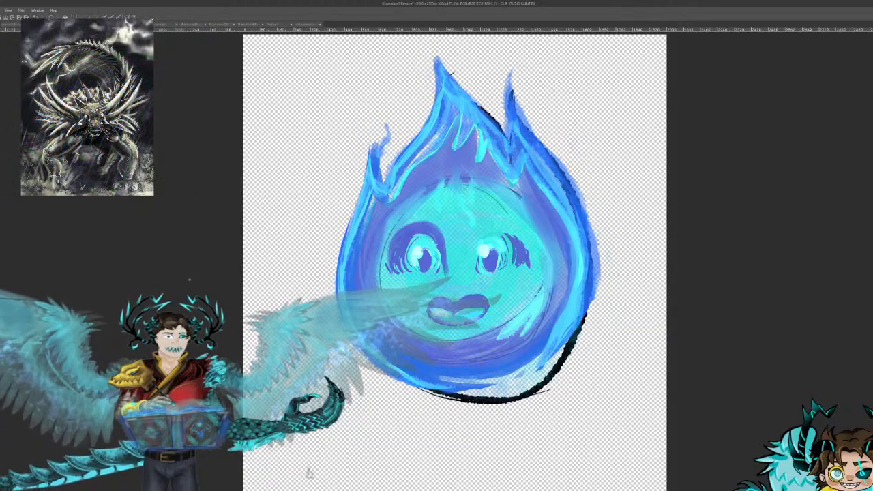
# Step: Undo and redo the latest changes to the flame face's eyes and shading repeatedly to compare the versions
pyautogui.hotkey('ctrl', 'z')
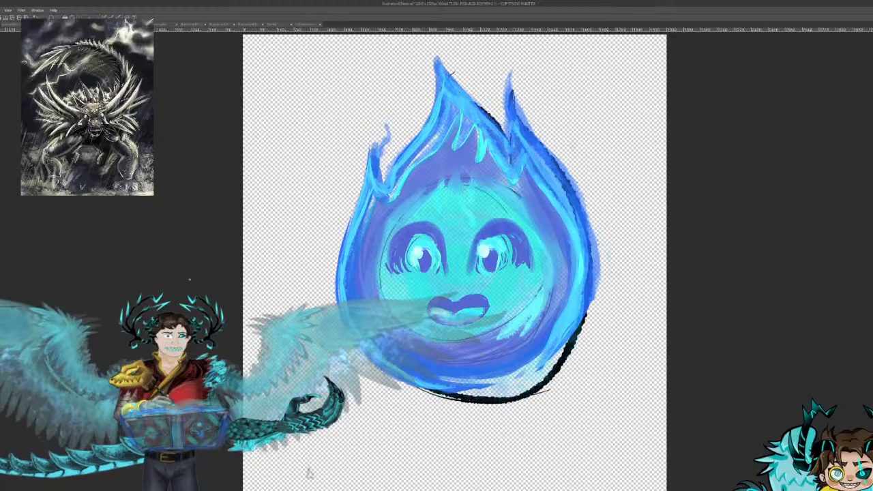
pyautogui.hotkey('ctrl', 'z')
pyautogui.hotkey('ctrl', 'z')
pyautogui.hotkey('ctrl', 'z')
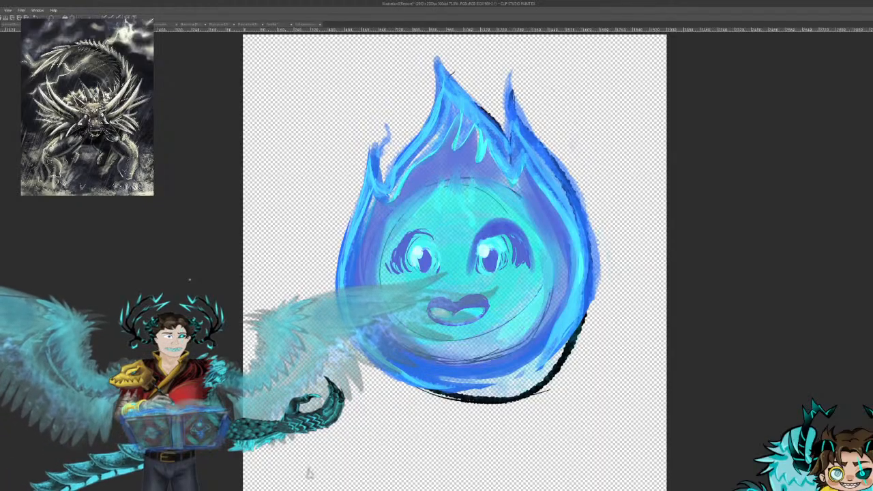
pyautogui.hotkey('ctrl', 'y')
pyautogui.hotkey('ctrl', 'y')
pyautogui.hotkey('ctrl', 'z')
pyautogui.hotkey('ctrl', 'z')
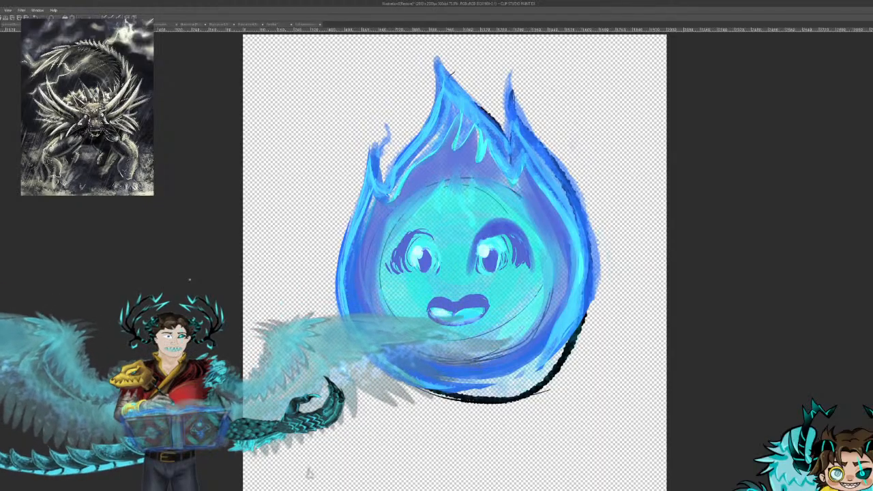
pyautogui.hotkey('ctrl', 'y')
pyautogui.hotkey('ctrl', 'y')
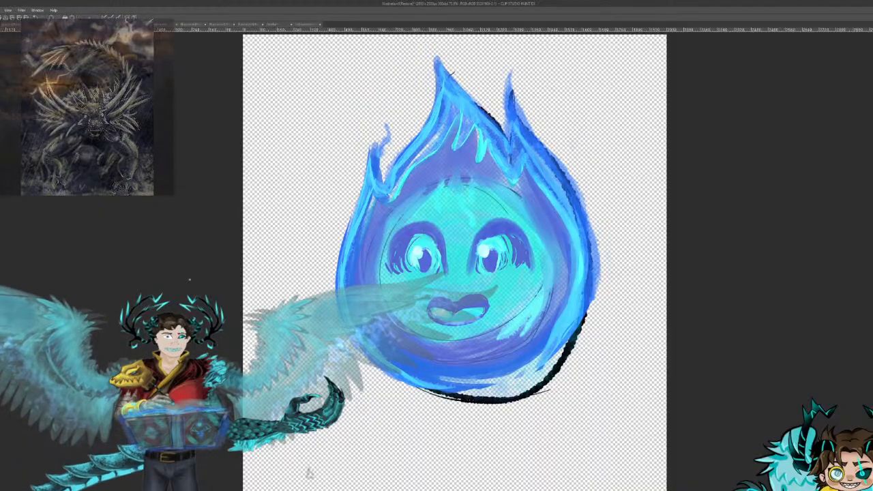
pyautogui.hotkey('ctrl', 'z')
pyautogui.hotkey('ctrl', 'z')
pyautogui.hotkey('ctrl', 'y')
pyautogui.hotkey('ctrl', 'y')
pyautogui.hotkey('ctrl', 'z')
pyautogui.hotkey('ctrl', 'z')
pyautogui.hotkey('ctrl', 'y')
pyautogui.hotkey('ctrl', 'y')
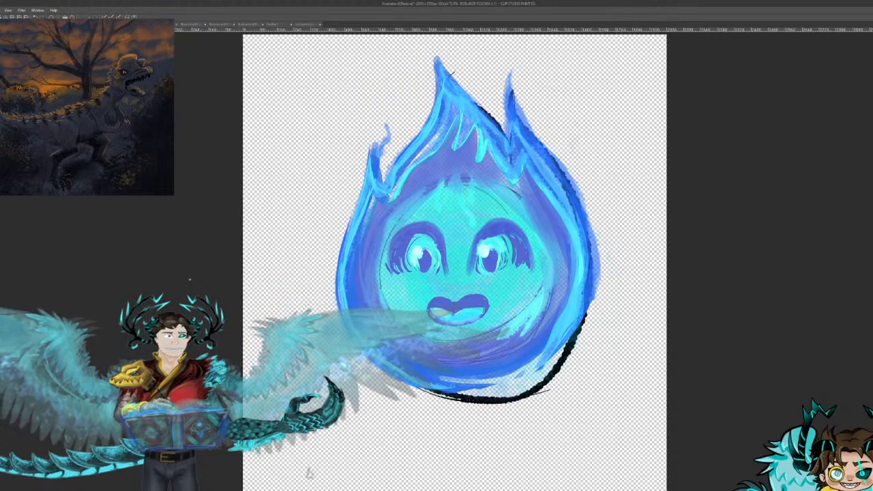
pyautogui.hotkey('ctrl', 'z')
pyautogui.hotkey('ctrl', 'z')
pyautogui.hotkey('ctrl', 'y')
pyautogui.hotkey('ctrl', 'y')
pyautogui.hotkey('ctrl', 'z')
pyautogui.hotkey('ctrl', 'z')
pyautogui.hotkey('ctrl', 'y')
pyautogui.hotkey('ctrl', 'y')
pyautogui.hotkey('ctrl', 'z')
pyautogui.hotkey('ctrl', 'z')
pyautogui.hotkey('ctrl', 'y')
pyautogui.hotkey('ctrl', 'y')
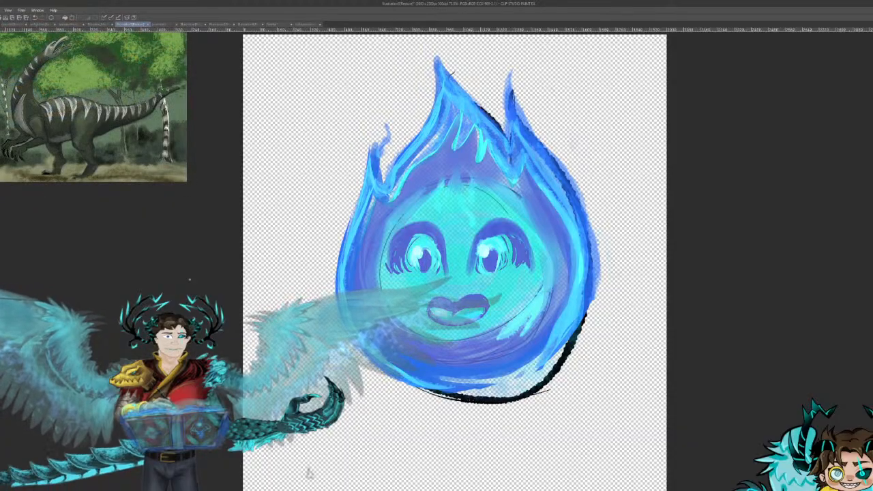
pyautogui.hotkey('ctrl', 'z')
pyautogui.hotkey('ctrl', 'y')
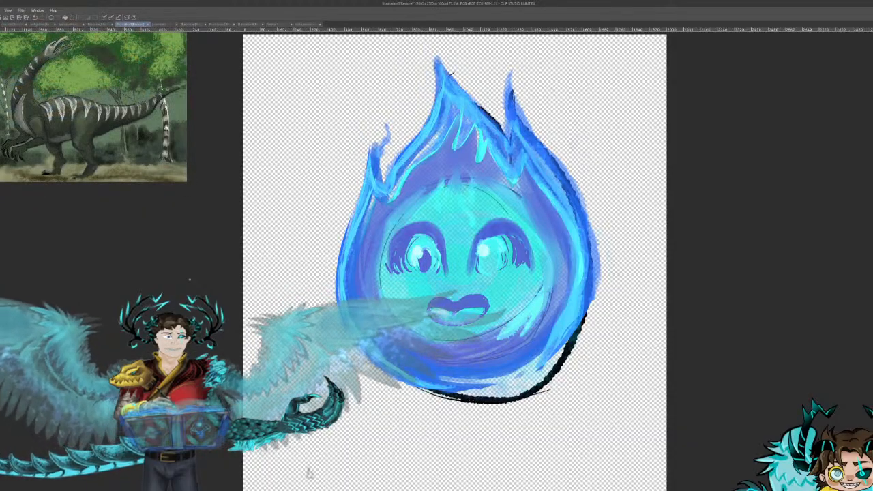
pyautogui.hotkey('ctrl', 'y')
pyautogui.hotkey('ctrl', 'z')
pyautogui.hotkey('ctrl', 'y')
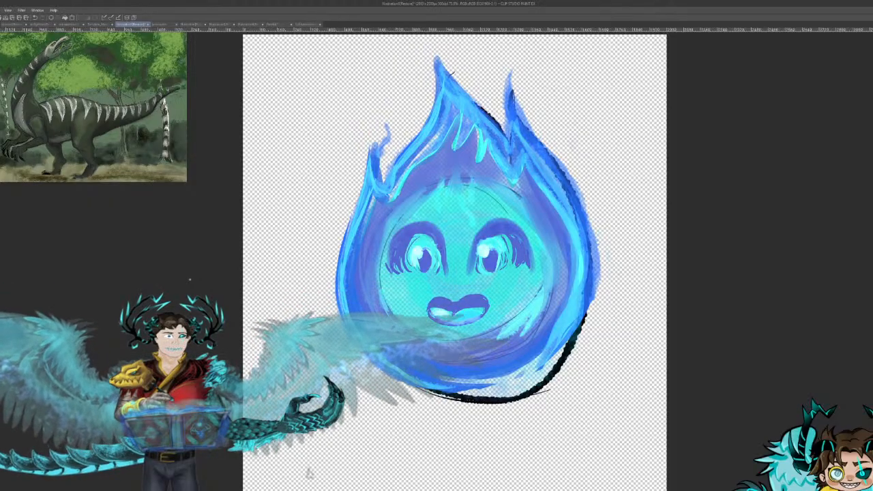
pyautogui.hotkey('ctrl', 'z')
pyautogui.hotkey('ctrl', 'y')
pyautogui.hotkey('ctrl', 'z')
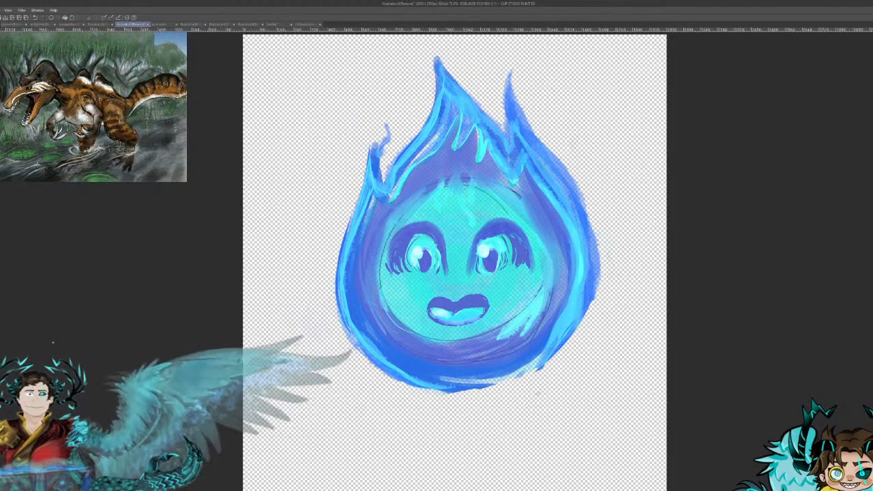
# Step: Switch to the dragon library painting and block in a dark compartment extending the right bookcase's lower shelf outward
pyautogui.click(304, 25)
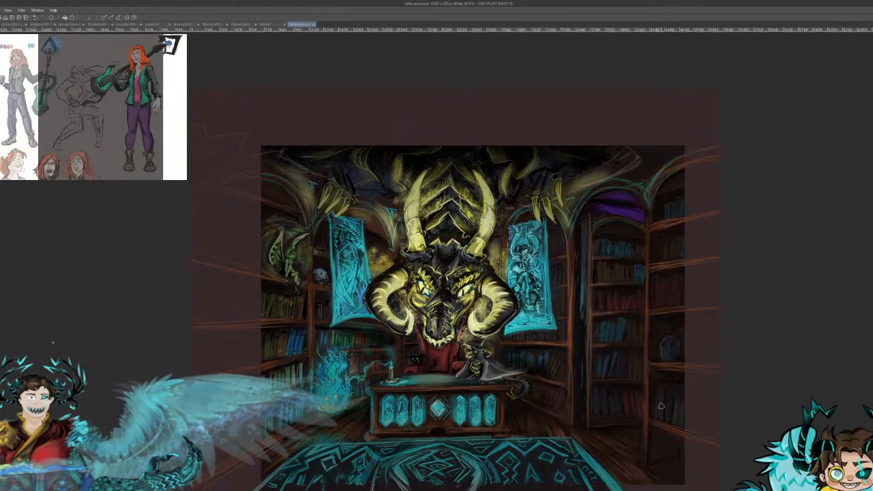
pyautogui.moveTo(687, 398); pyautogui.dragTo(692, 428)
pyautogui.moveTo(689, 387); pyautogui.dragTo(716, 390)
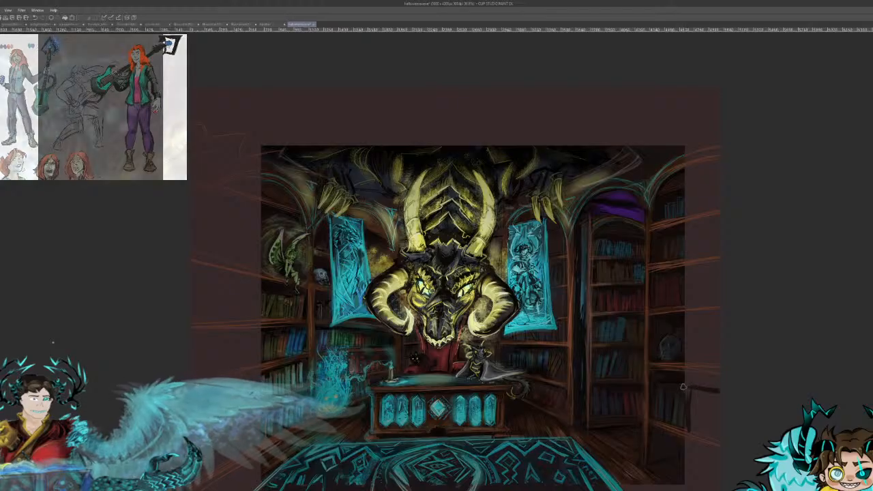
pyautogui.moveTo(690, 430); pyautogui.dragTo(720, 435)
pyautogui.moveTo(696, 386)
pyautogui.mouseDown()
pyautogui.moveTo(713, 392)
pyautogui.moveTo(696, 402)
pyautogui.moveTo(714, 396)
pyautogui.moveTo(694, 411)
pyautogui.moveTo(718, 416)
pyautogui.moveTo(694, 424)
pyautogui.moveTo(725, 430)
pyautogui.mouseUp()
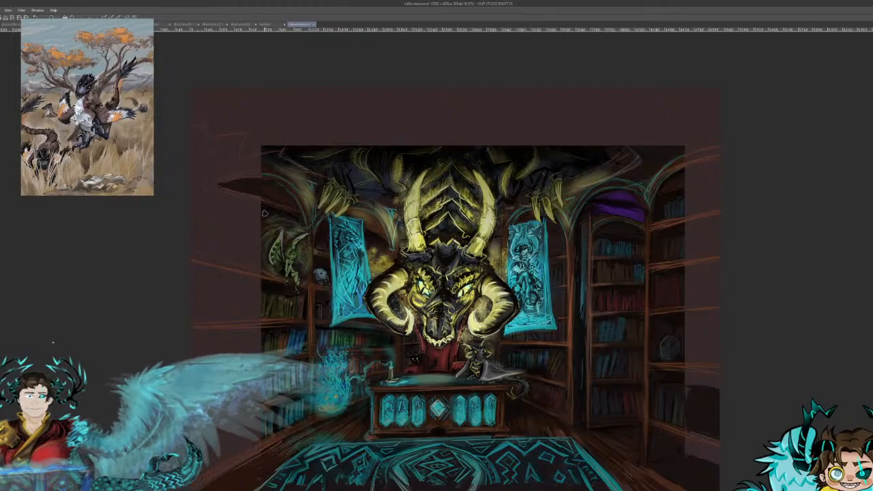
# Step: Extend the left bookcase outward with dark shadows beneath its shelves, and darken the floor at the right bookcase's base
pyautogui.moveTo(192, 188)
pyautogui.mouseDown()
pyautogui.moveTo(290, 209)
pyautogui.moveTo(193, 183)
pyautogui.moveTo(271, 210)
pyautogui.mouseUp()
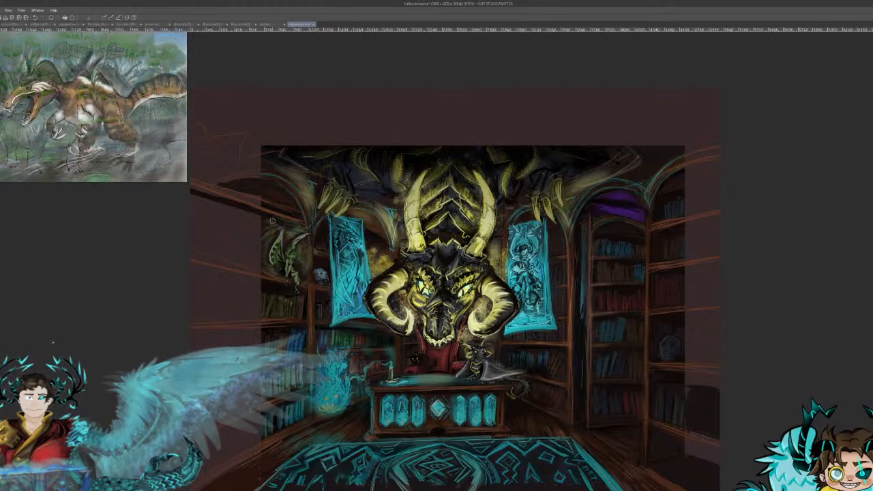
pyautogui.moveTo(262, 222)
pyautogui.mouseDown()
pyautogui.moveTo(196, 206)
pyautogui.moveTo(263, 222)
pyautogui.moveTo(179, 195)
pyautogui.moveTo(249, 218)
pyautogui.moveTo(194, 228)
pyautogui.moveTo(219, 222)
pyautogui.moveTo(209, 217)
pyautogui.moveTo(231, 224)
pyautogui.moveTo(204, 229)
pyautogui.moveTo(266, 239)
pyautogui.mouseUp()
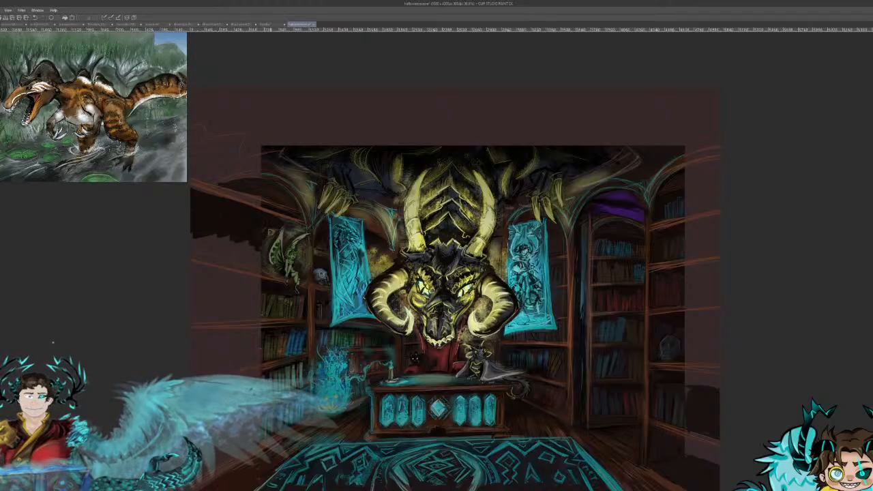
pyautogui.moveTo(180, 264); pyautogui.dragTo(262, 277)
pyautogui.moveTo(168, 276); pyautogui.dragTo(273, 292)
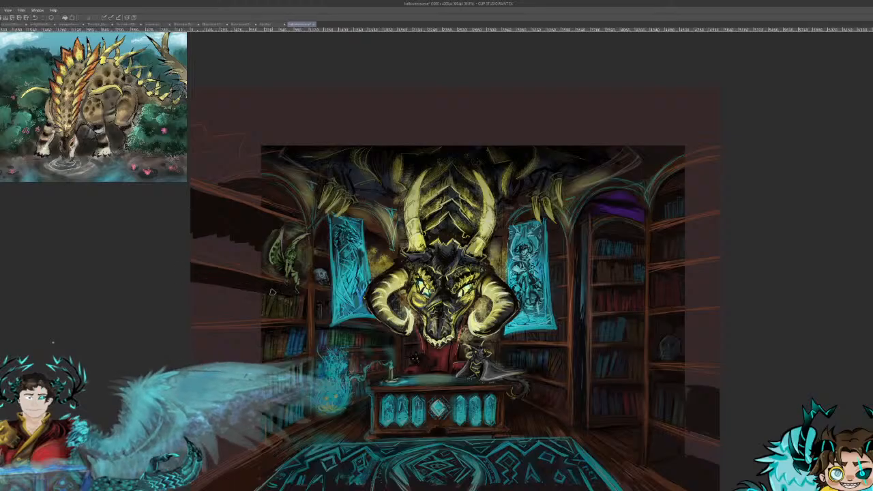
pyautogui.moveTo(183, 280); pyautogui.dragTo(240, 298)
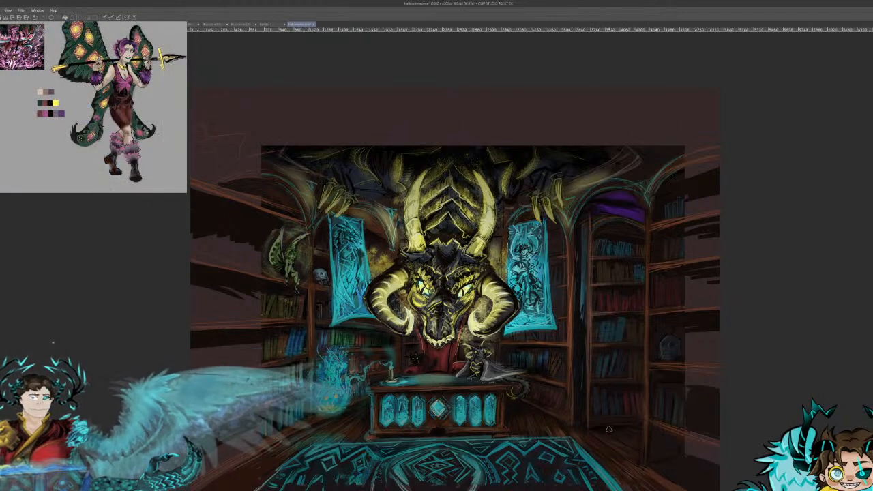
pyautogui.moveTo(638, 428)
pyautogui.mouseDown()
pyautogui.moveTo(635, 452)
pyautogui.moveTo(636, 431)
pyautogui.mouseUp()
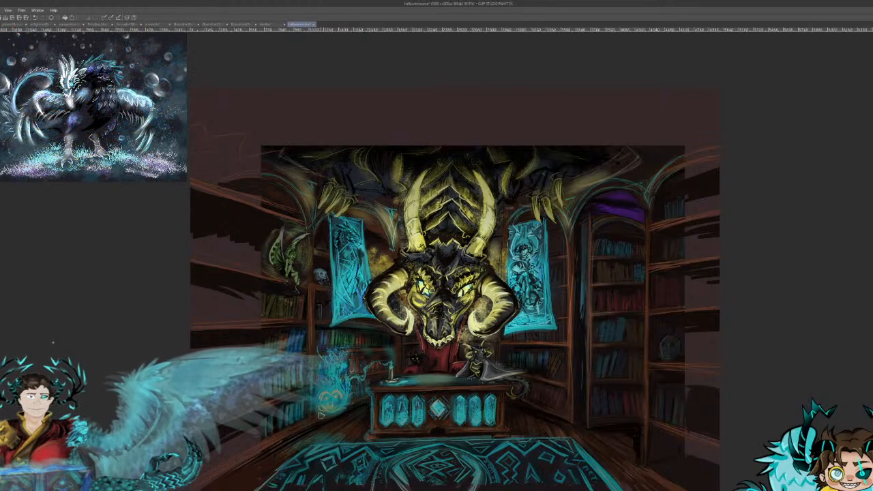
pyautogui.moveTo(244, 245)
pyautogui.mouseDown()
pyautogui.moveTo(236, 379)
pyautogui.moveTo(276, 469)
pyautogui.mouseUp()
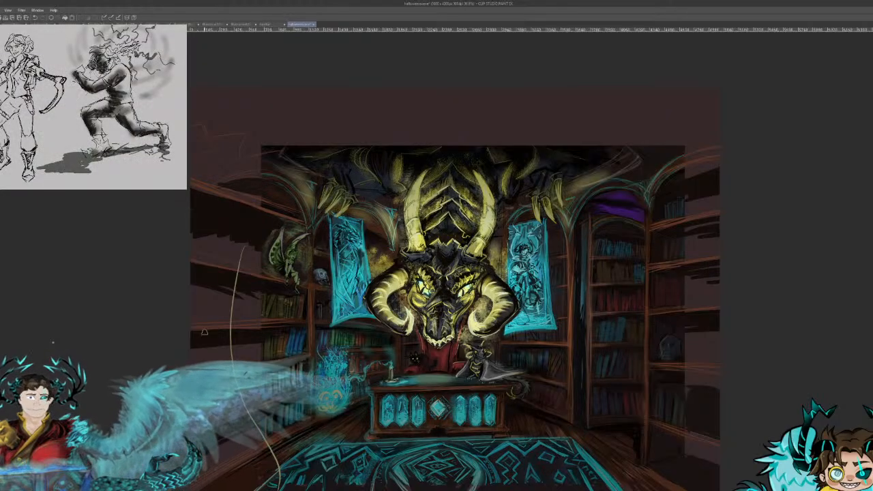
pyautogui.moveTo(199, 327); pyautogui.dragTo(253, 323)
pyautogui.moveTo(191, 311); pyautogui.dragTo(239, 300)
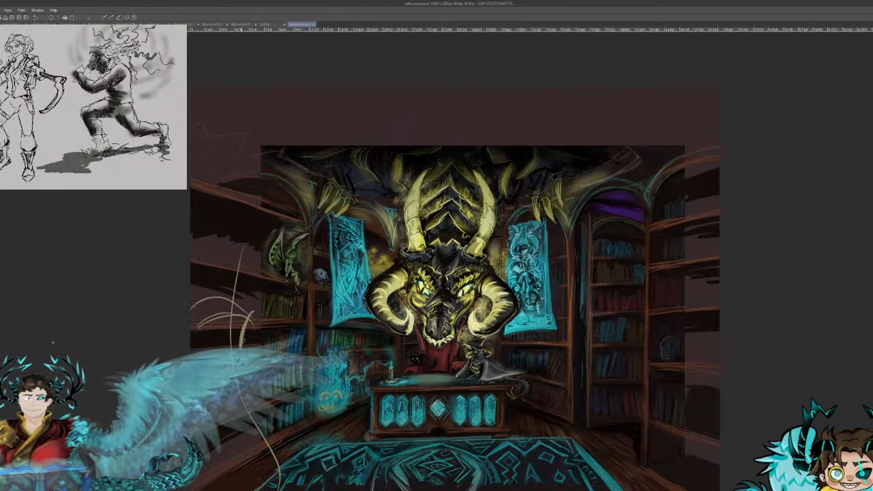
pyautogui.moveTo(199, 328); pyautogui.dragTo(225, 360)
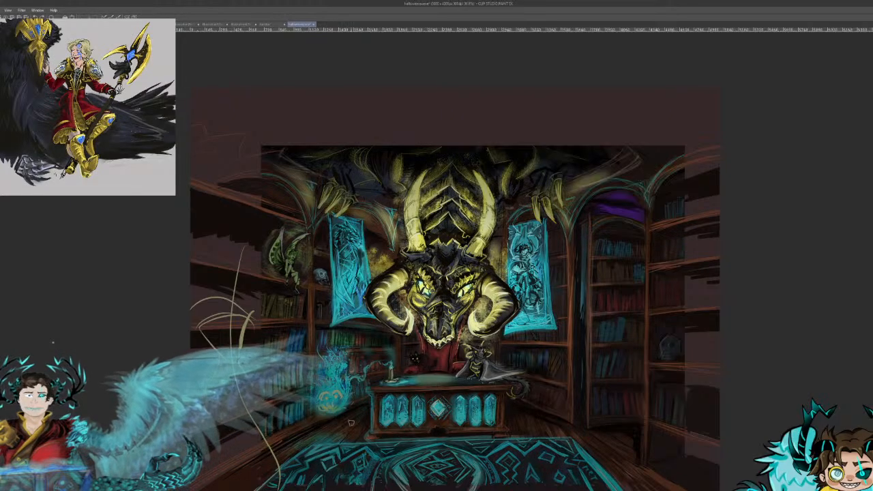
pyautogui.hotkey('ctrl', 'z')
pyautogui.hotkey('ctrl', 'z')
pyautogui.hotkey('ctrl', 'z')
pyautogui.hotkey('ctrl', 'z')
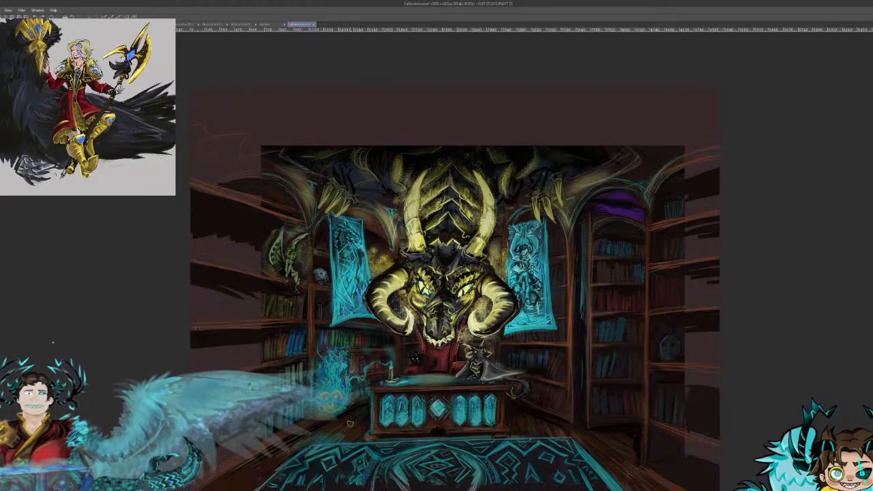
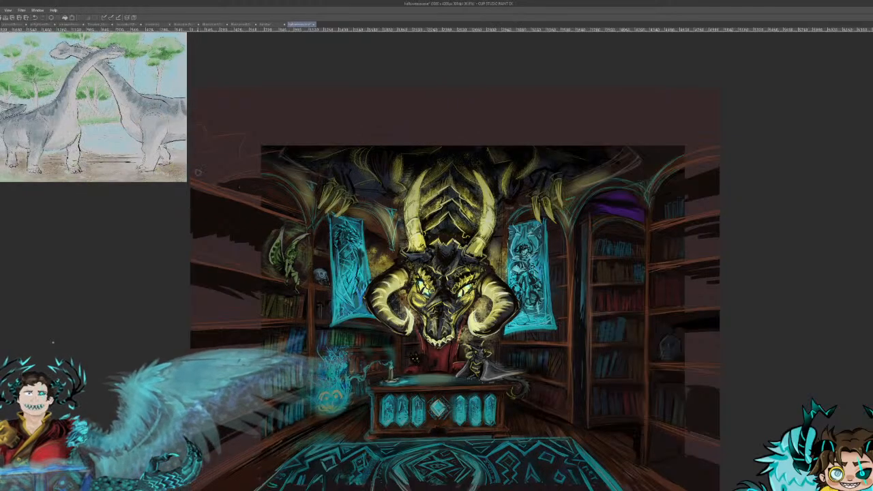
# Step: Sketch loose black lines above the left bookcase's top edge in the widened canvas area
pyautogui.moveTo(210, 171)
pyautogui.mouseDown()
pyautogui.moveTo(258, 164)
pyautogui.moveTo(228, 164)
pyautogui.moveTo(280, 167)
pyautogui.moveTo(224, 161)
pyautogui.moveTo(204, 180)
pyautogui.mouseUp()
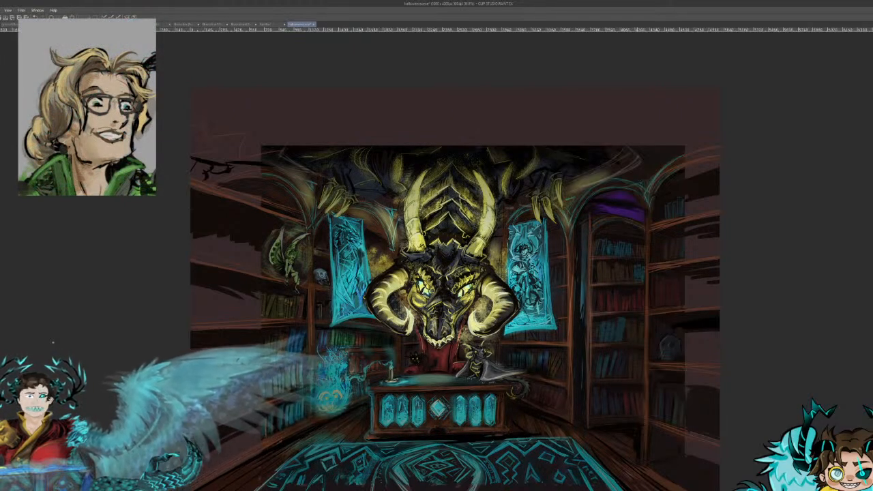
# Step: Switch to the blue flame face illustration and line both upper eyelids and the upper lip in dark navy
pyautogui.click(270, 25)
pyautogui.click(235, 24)
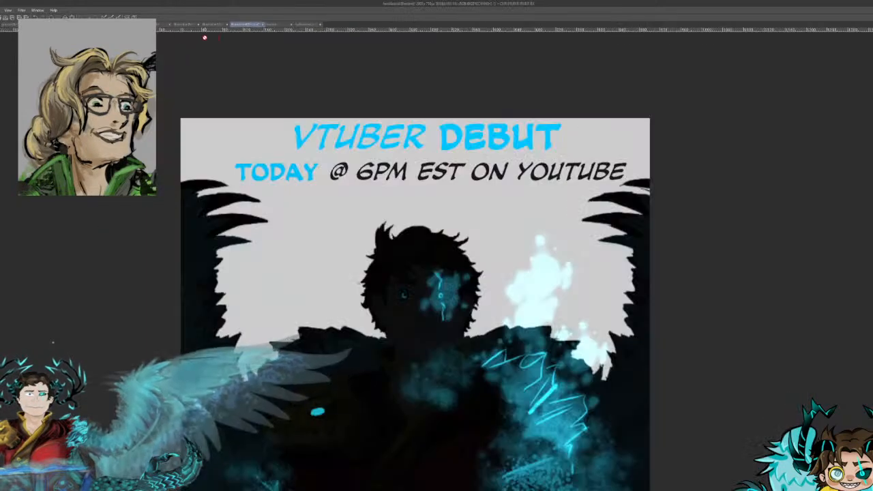
pyautogui.click(217, 25)
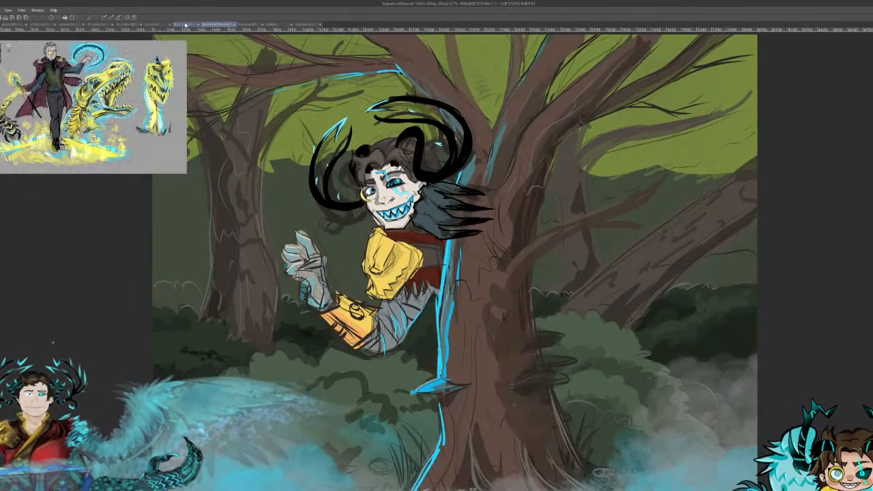
pyautogui.click(188, 24)
pyautogui.click(157, 25)
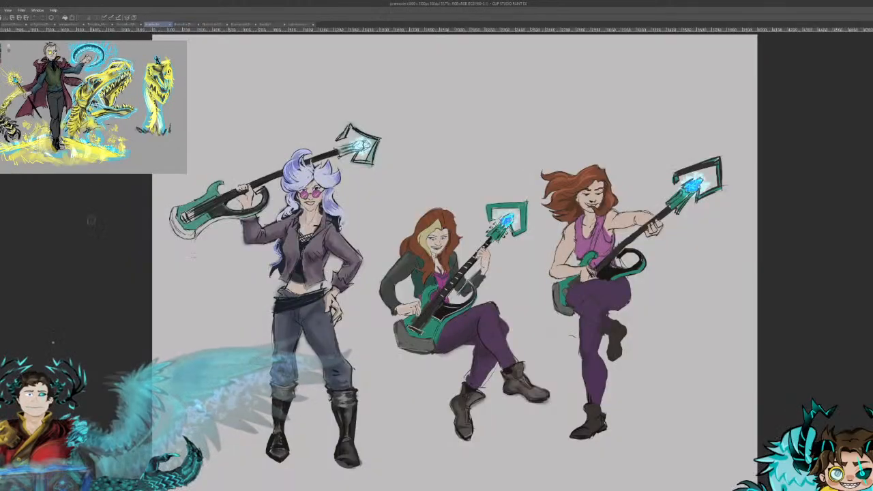
pyautogui.click(128, 26)
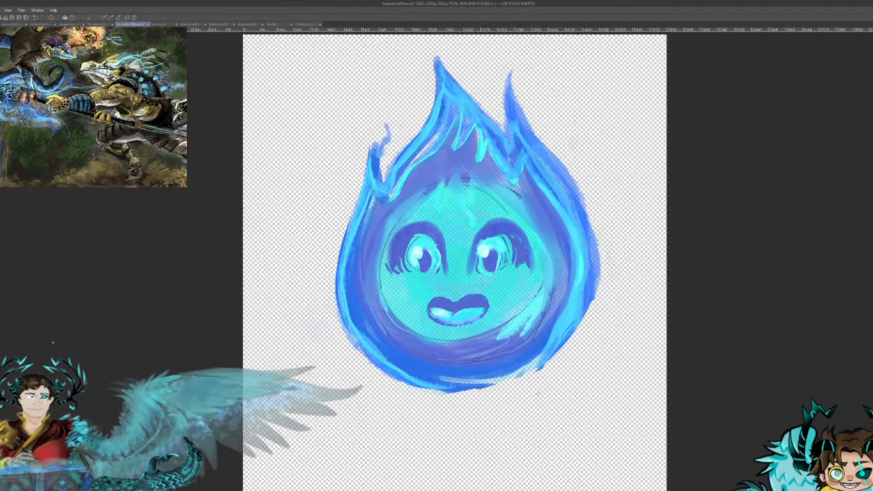
pyautogui.moveTo(393, 266)
pyautogui.mouseDown()
pyautogui.moveTo(424, 225)
pyautogui.moveTo(443, 249)
pyautogui.moveTo(431, 230)
pyautogui.moveTo(392, 269)
pyautogui.moveTo(406, 230)
pyautogui.moveTo(443, 234)
pyautogui.moveTo(448, 272)
pyautogui.mouseUp()
pyautogui.hotkey('ctrl', 'z')
pyautogui.moveTo(445, 240); pyautogui.dragTo(450, 269)
pyautogui.moveTo(436, 221)
pyautogui.mouseDown()
pyautogui.moveTo(401, 225)
pyautogui.moveTo(446, 250)
pyautogui.moveTo(513, 226)
pyautogui.moveTo(522, 246)
pyautogui.mouseUp()
pyautogui.hotkey('ctrl', 'z')
pyautogui.moveTo(481, 226); pyautogui.dragTo(524, 259)
pyautogui.moveTo(513, 228)
pyautogui.mouseDown()
pyautogui.moveTo(530, 270)
pyautogui.moveTo(523, 232)
pyautogui.mouseUp()
pyautogui.moveTo(431, 304)
pyautogui.mouseDown()
pyautogui.moveTo(433, 314)
pyautogui.moveTo(456, 300)
pyautogui.moveTo(489, 302)
pyautogui.mouseUp()
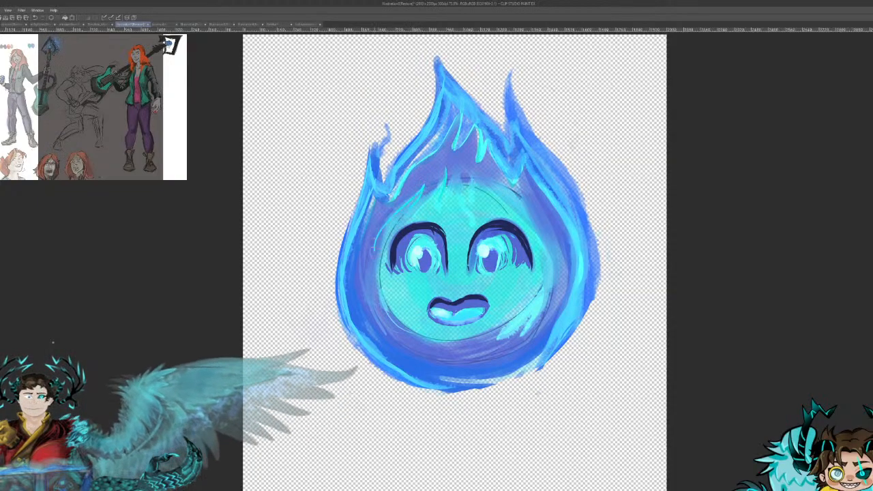
# Step: Paint thin cyan flame licks curving along both sides of the flame's face
pyautogui.moveTo(374, 238)
pyautogui.mouseDown()
pyautogui.moveTo(358, 289)
pyautogui.moveTo(366, 276)
pyautogui.moveTo(394, 336)
pyautogui.moveTo(412, 343)
pyautogui.moveTo(384, 316)
pyautogui.moveTo(399, 341)
pyautogui.mouseUp()
pyautogui.moveTo(368, 308); pyautogui.dragTo(413, 347)
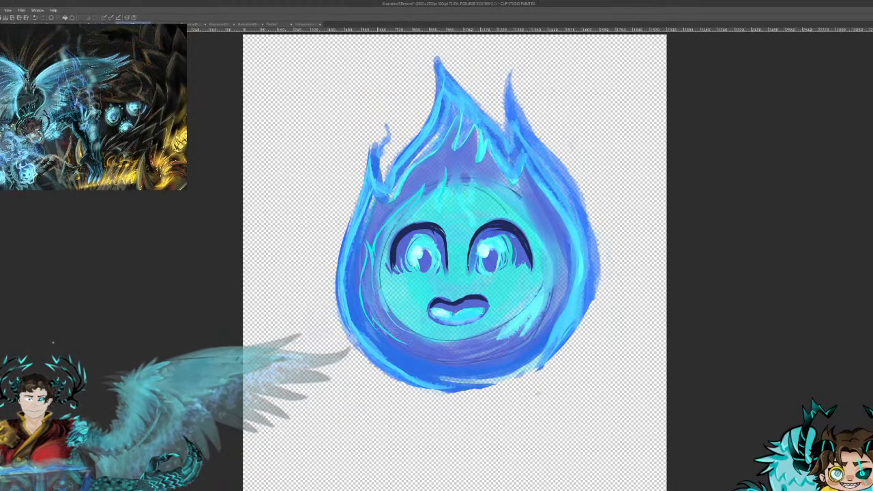
pyautogui.moveTo(535, 335)
pyautogui.mouseDown()
pyautogui.moveTo(570, 251)
pyautogui.moveTo(546, 202)
pyautogui.moveTo(544, 241)
pyautogui.moveTo(545, 202)
pyautogui.mouseUp()
pyautogui.hotkey('ctrl', 'z')
pyautogui.moveTo(573, 270)
pyautogui.mouseDown()
pyautogui.moveTo(549, 215)
pyautogui.moveTo(480, 179)
pyautogui.mouseUp()
pyautogui.hotkey('ctrl', 'z')
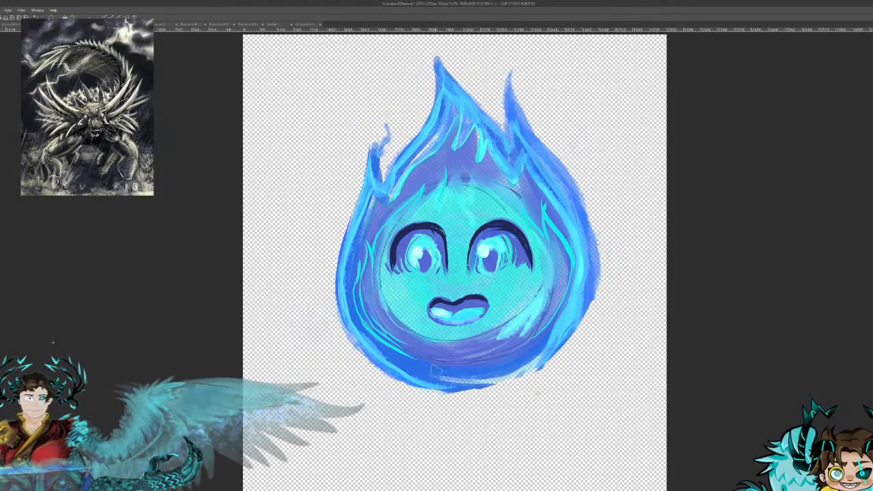
# Step: Brighten the flame's lower-right edge and the inside of its right tongue with cyan strokes
pyautogui.moveTo(440, 393)
pyautogui.mouseDown()
pyautogui.moveTo(490, 385)
pyautogui.moveTo(544, 359)
pyautogui.mouseUp()
pyautogui.moveTo(481, 389); pyautogui.dragTo(557, 341)
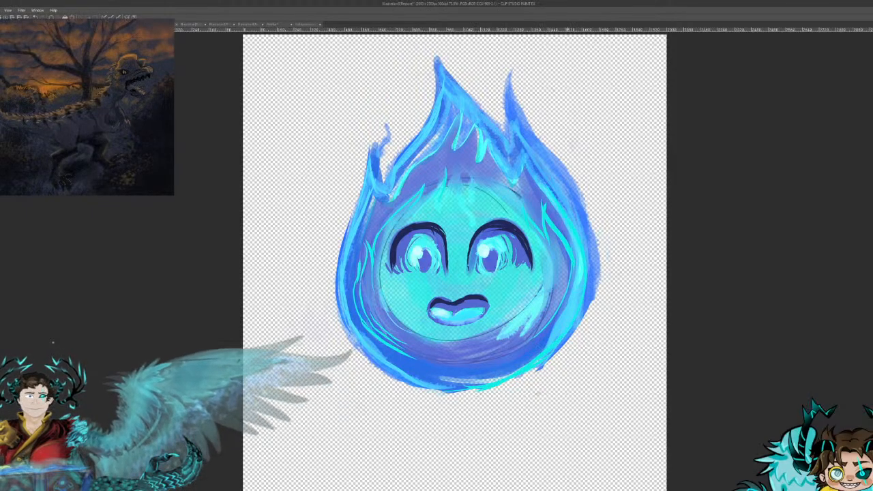
pyautogui.moveTo(518, 122); pyautogui.dragTo(537, 202)
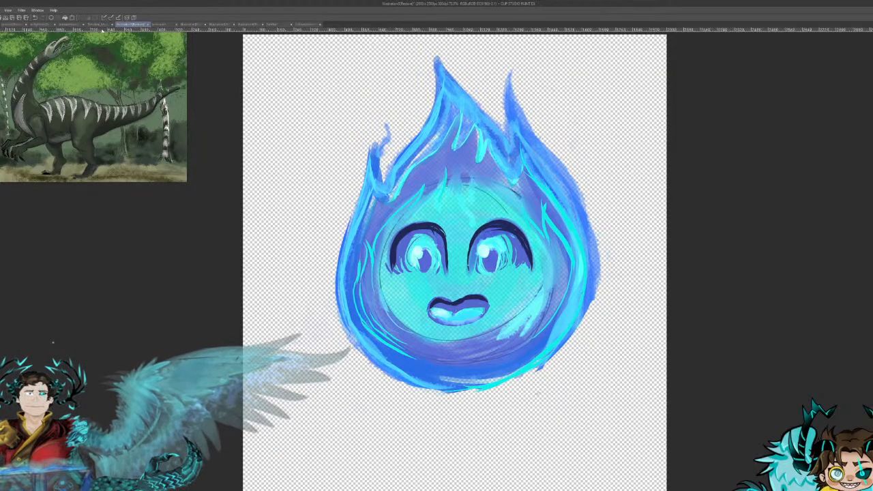
# Step: Switch to the sketch of the face hit by a mallet and ink the curved hair lock on the forehead beside the mallet head
pyautogui.click(159, 24)
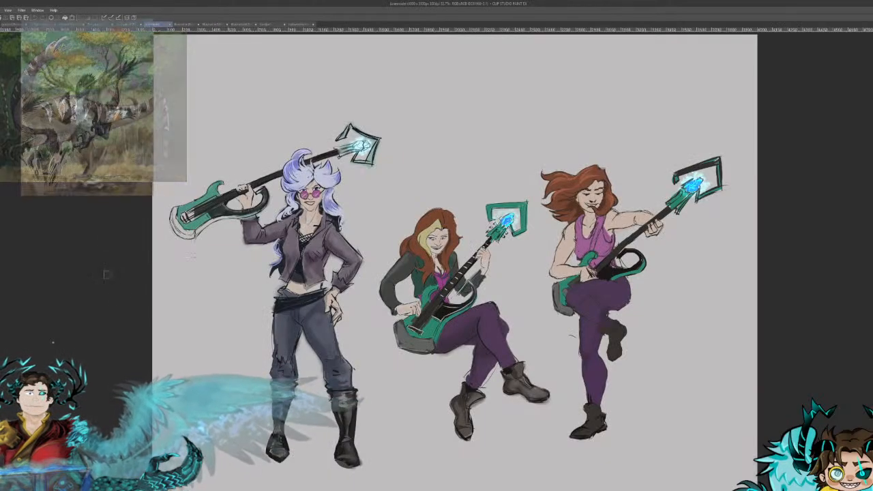
pyautogui.click(183, 26)
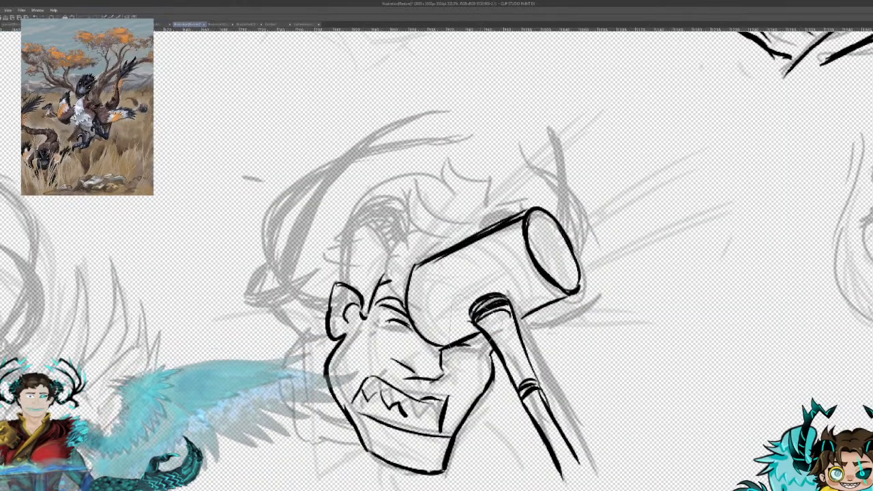
pyautogui.moveTo(398, 300)
pyautogui.mouseDown()
pyautogui.moveTo(406, 229)
pyautogui.moveTo(416, 226)
pyautogui.mouseUp()
pyautogui.hotkey('ctrl', 'z')
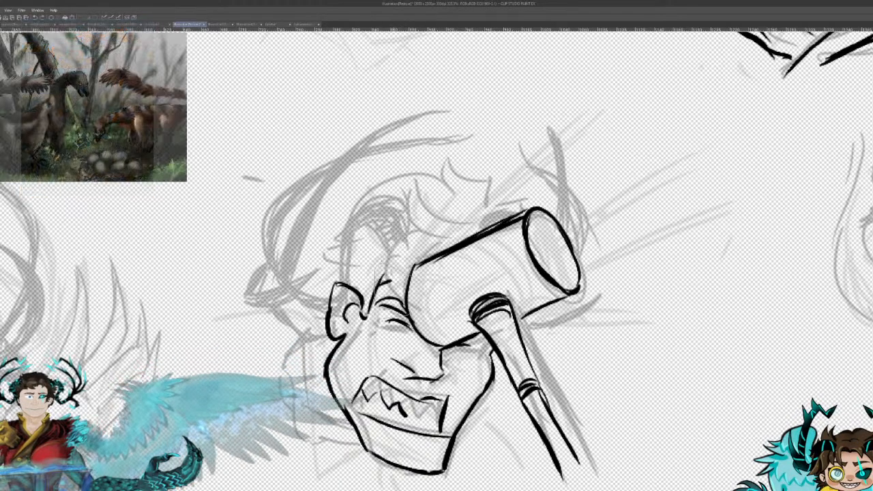
pyautogui.moveTo(400, 243)
pyautogui.mouseDown()
pyautogui.moveTo(390, 295)
pyautogui.moveTo(407, 314)
pyautogui.mouseUp()
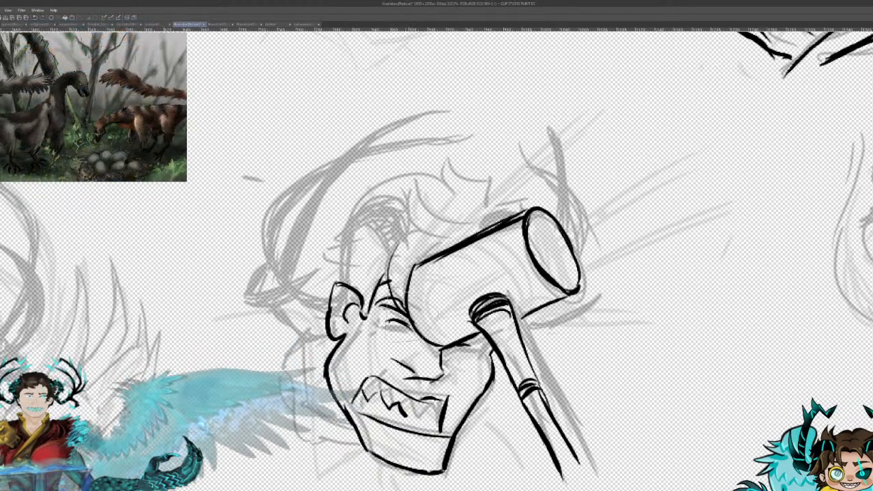
pyautogui.hotkey('ctrl', 'z')
pyautogui.moveTo(402, 241)
pyautogui.mouseDown()
pyautogui.moveTo(389, 302)
pyautogui.moveTo(403, 238)
pyautogui.mouseUp()
pyautogui.hotkey('ctrl', 'z')
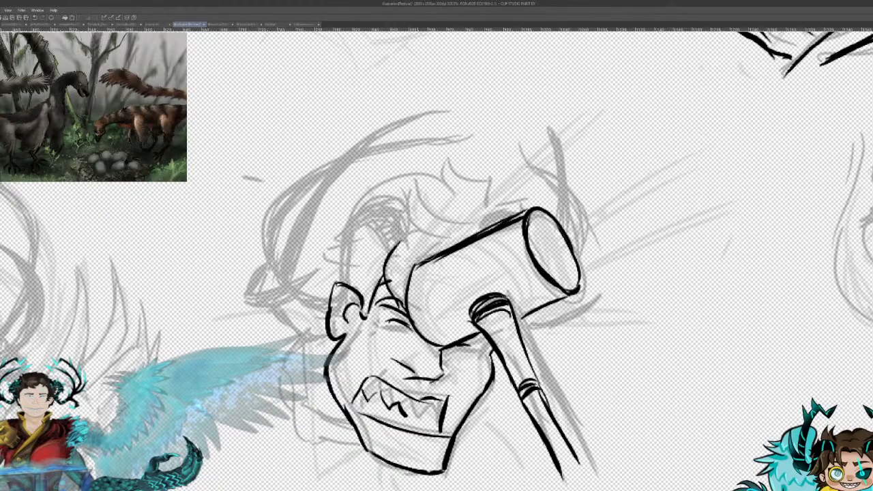
pyautogui.moveTo(382, 270); pyautogui.dragTo(417, 228)
pyautogui.hotkey('ctrl', 'z')
pyautogui.moveTo(385, 265)
pyautogui.mouseDown()
pyautogui.moveTo(402, 236)
pyautogui.moveTo(397, 189)
pyautogui.moveTo(431, 229)
pyautogui.mouseUp()
pyautogui.hotkey('ctrl', 'z')
# Step: Ink the hair's outline over the crown and in jagged tufts down the back of the head to the ear
pyautogui.moveTo(398, 195)
pyautogui.mouseDown()
pyautogui.moveTo(438, 228)
pyautogui.moveTo(458, 229)
pyautogui.moveTo(454, 197)
pyautogui.moveTo(341, 220)
pyautogui.mouseUp()
pyautogui.hotkey('ctrl', 'z')
pyautogui.moveTo(448, 193)
pyautogui.mouseDown()
pyautogui.moveTo(409, 183)
pyautogui.moveTo(356, 213)
pyautogui.moveTo(340, 234)
pyautogui.moveTo(363, 230)
pyautogui.moveTo(322, 254)
pyautogui.moveTo(339, 267)
pyautogui.moveTo(316, 289)
pyautogui.moveTo(317, 314)
pyautogui.mouseUp()
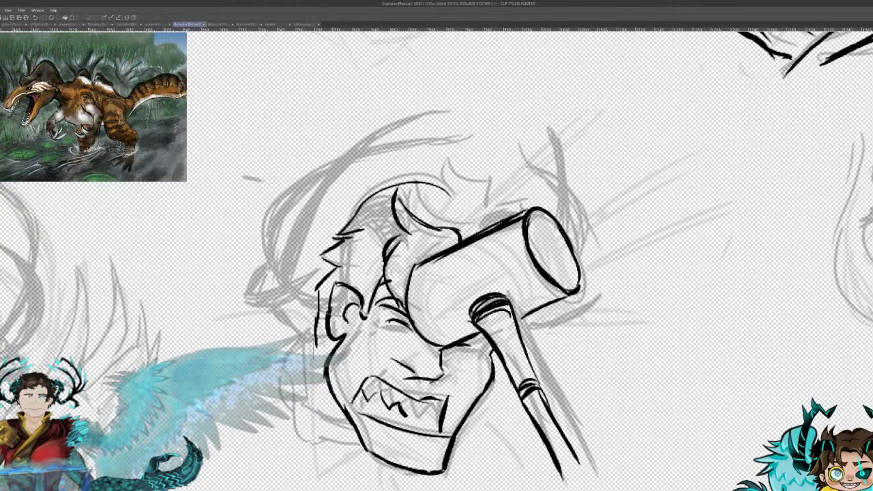
# Step: Ink the raised collar behind the jaw and the throat lines below the chin
pyautogui.moveTo(371, 459); pyautogui.dragTo(361, 488)
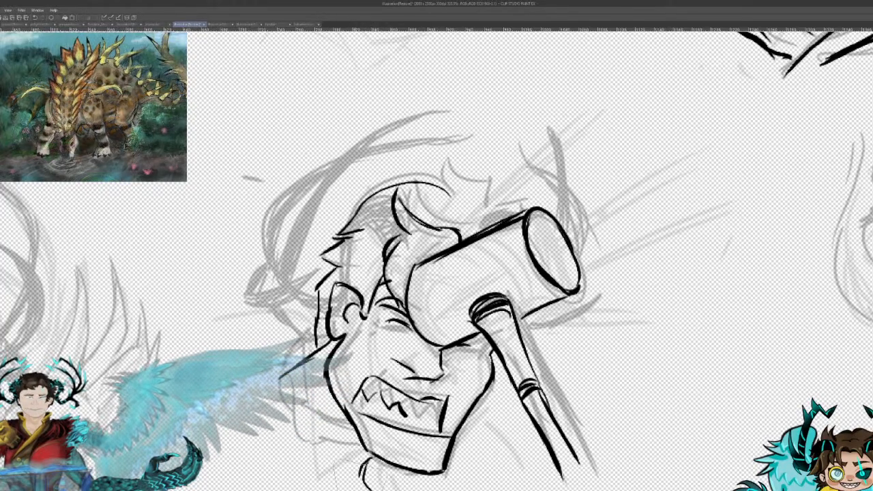
pyautogui.moveTo(307, 382); pyautogui.dragTo(339, 471)
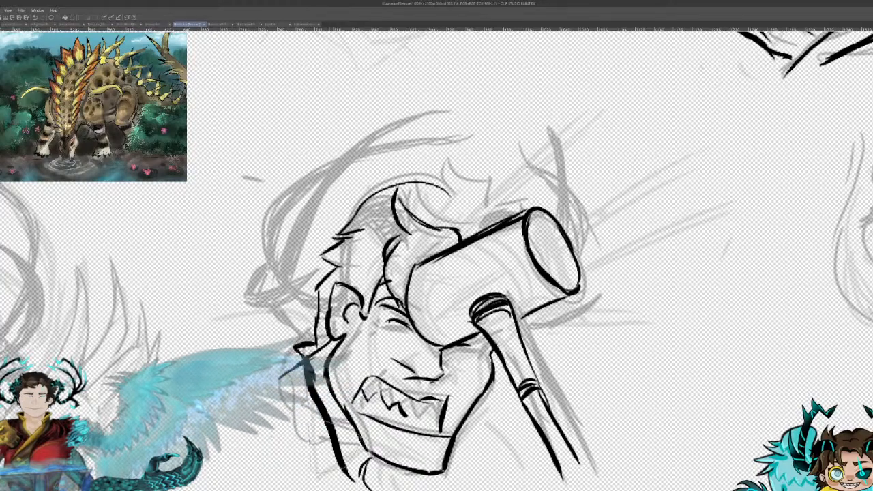
pyautogui.moveTo(373, 468); pyautogui.dragTo(394, 485)
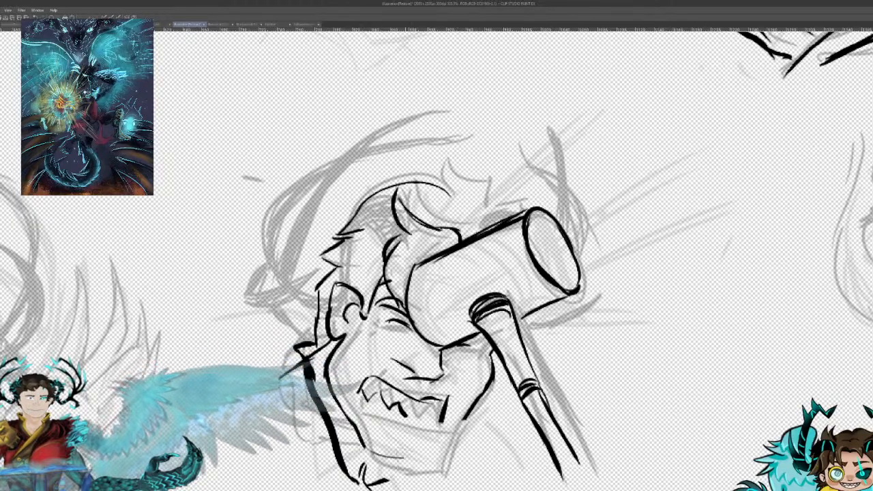
# Step: Redraw the jaw and chin outline with a shorter, angular chin
pyautogui.hotkey('ctrl', 'z')
pyautogui.moveTo(365, 447)
pyautogui.mouseDown()
pyautogui.moveTo(434, 460)
pyautogui.moveTo(465, 419)
pyautogui.mouseUp()
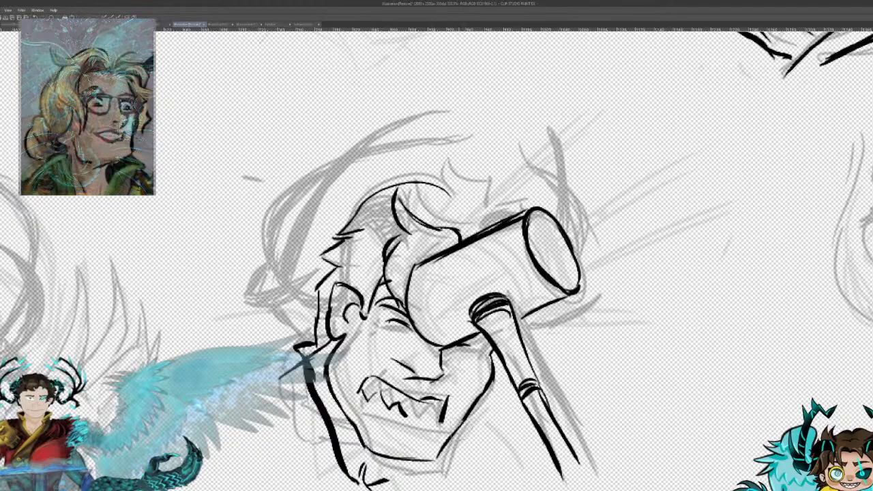
pyautogui.moveTo(434, 461); pyautogui.dragTo(446, 449)
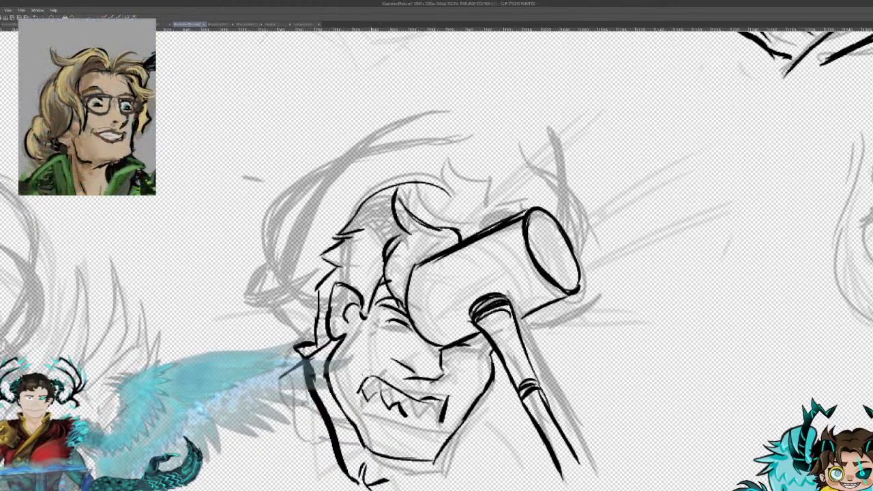
# Step: Ink the mouth's outline with jagged clenched teeth and add a dark crease on the cheek beside it
pyautogui.moveTo(355, 413)
pyautogui.mouseDown()
pyautogui.moveTo(447, 426)
pyautogui.moveTo(421, 403)
pyautogui.moveTo(428, 414)
pyautogui.moveTo(439, 403)
pyautogui.moveTo(431, 414)
pyautogui.mouseUp()
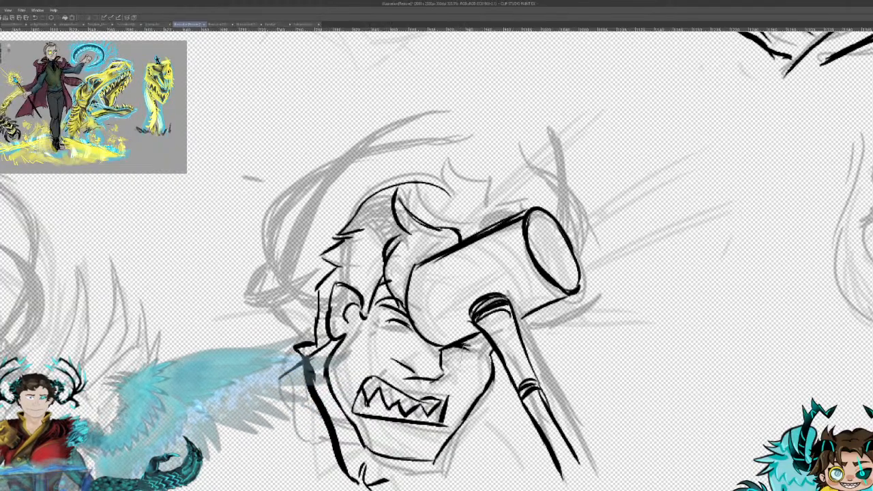
pyautogui.moveTo(493, 351)
pyautogui.mouseDown()
pyautogui.moveTo(482, 356)
pyautogui.moveTo(489, 374)
pyautogui.moveTo(456, 390)
pyautogui.mouseUp()
pyautogui.moveTo(464, 348); pyautogui.dragTo(456, 397)
# Step: Thicken the mallet head's rims at the face end and around the open oval end
pyautogui.moveTo(417, 265)
pyautogui.mouseDown()
pyautogui.moveTo(408, 308)
pyautogui.moveTo(443, 346)
pyautogui.mouseUp()
pyautogui.moveTo(412, 265)
pyautogui.mouseDown()
pyautogui.moveTo(422, 328)
pyautogui.moveTo(439, 341)
pyautogui.moveTo(410, 265)
pyautogui.mouseUp()
pyautogui.moveTo(408, 295); pyautogui.dragTo(441, 344)
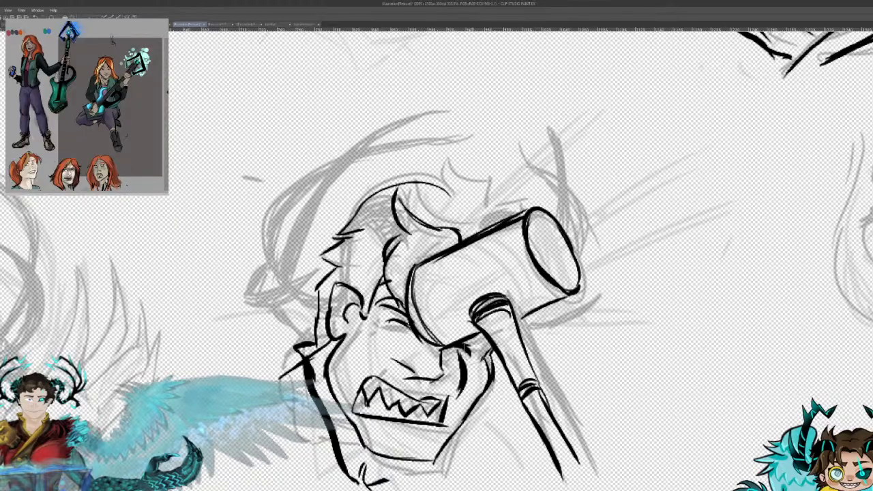
pyautogui.moveTo(549, 292)
pyautogui.mouseDown()
pyautogui.moveTo(508, 225)
pyautogui.moveTo(568, 296)
pyautogui.mouseUp()
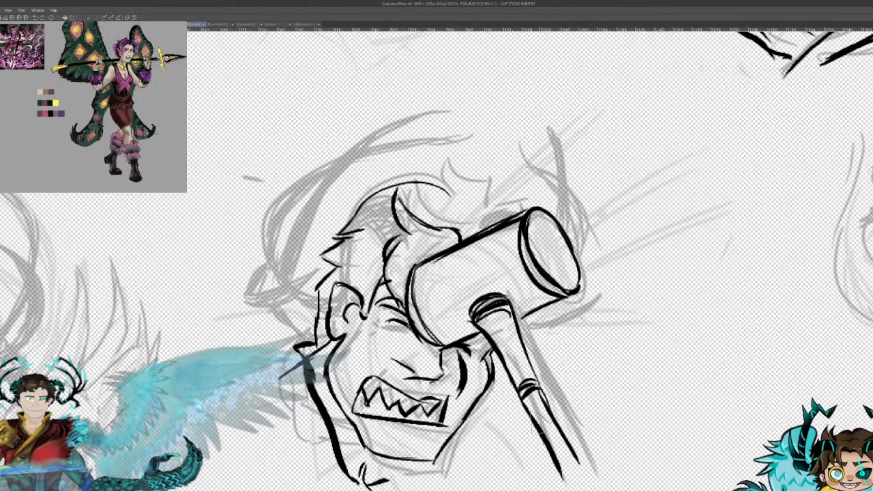
# Step: Thicken the outline of the mallet handle's upper section and ink the collar at its lower end
pyautogui.moveTo(469, 320); pyautogui.dragTo(513, 383)
pyautogui.moveTo(482, 333)
pyautogui.mouseDown()
pyautogui.moveTo(509, 386)
pyautogui.moveTo(505, 407)
pyautogui.mouseUp()
pyautogui.moveTo(540, 381); pyautogui.dragTo(525, 398)
pyautogui.moveTo(531, 361); pyautogui.dragTo(539, 380)
pyautogui.moveTo(514, 312); pyautogui.dragTo(538, 367)
# Step: Try several strokes for the mallet handle's lower shaft and undo them
pyautogui.moveTo(509, 297); pyautogui.dragTo(550, 481)
pyautogui.moveTo(526, 410); pyautogui.dragTo(556, 489)
pyautogui.moveTo(525, 379); pyautogui.dragTo(571, 482)
pyautogui.hotkey('ctrl', 'z')
pyautogui.hotkey('ctrl', 'z')
pyautogui.hotkey('ctrl', 'z')
pyautogui.hotkey('ctrl', 'z')
pyautogui.hotkey('ctrl', 'z')
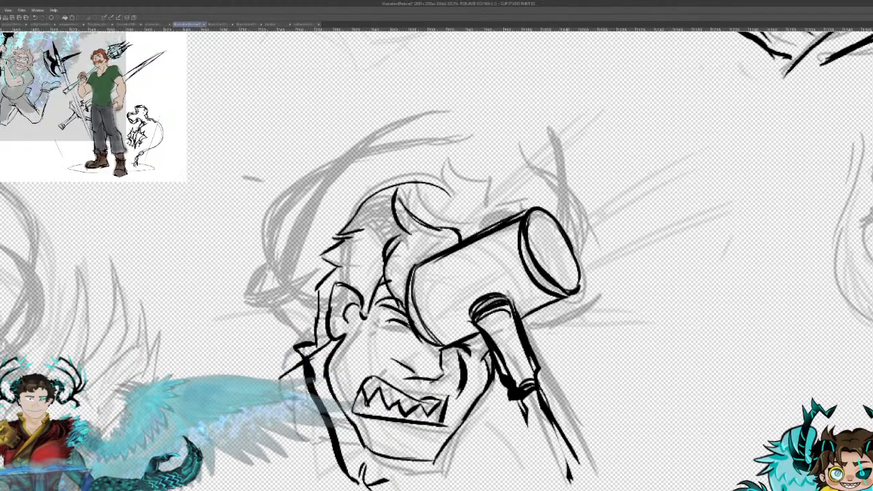
pyautogui.moveTo(524, 402); pyautogui.dragTo(546, 477)
pyautogui.hotkey('ctrl', 'z')
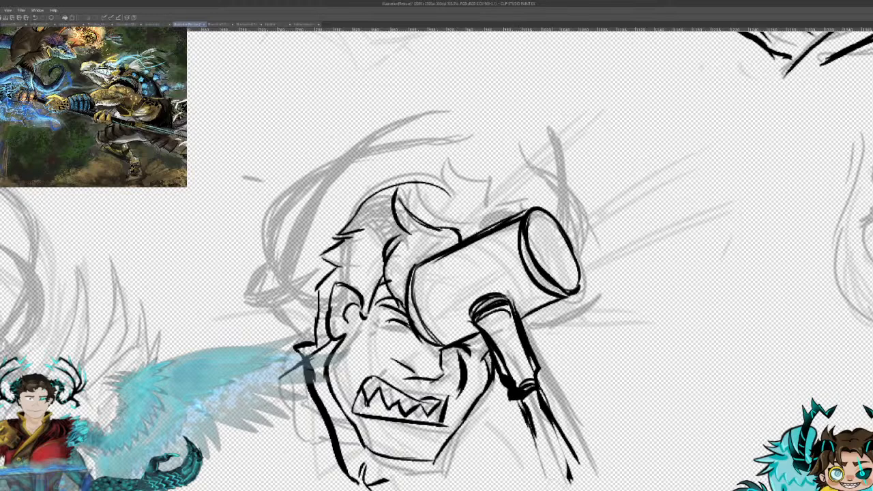
# Step: Ink the mallet handle's lower shaft with heavy tapering strokes on both edges
pyautogui.moveTo(525, 420)
pyautogui.mouseDown()
pyautogui.moveTo(549, 488)
pyautogui.moveTo(571, 479)
pyautogui.mouseUp()
pyautogui.moveTo(544, 408); pyautogui.dragTo(565, 475)
pyautogui.moveTo(548, 392); pyautogui.dragTo(578, 471)
# Step: Draw three long motion lines fanning out beside the mallet handle
pyautogui.moveTo(539, 341)
pyautogui.mouseDown()
pyautogui.moveTo(553, 397)
pyautogui.moveTo(584, 453)
pyautogui.mouseUp()
pyautogui.moveTo(567, 334); pyautogui.dragTo(580, 413)
pyautogui.moveTo(598, 459)
pyautogui.mouseDown()
pyautogui.moveTo(609, 321)
pyautogui.moveTo(648, 336)
pyautogui.mouseUp()
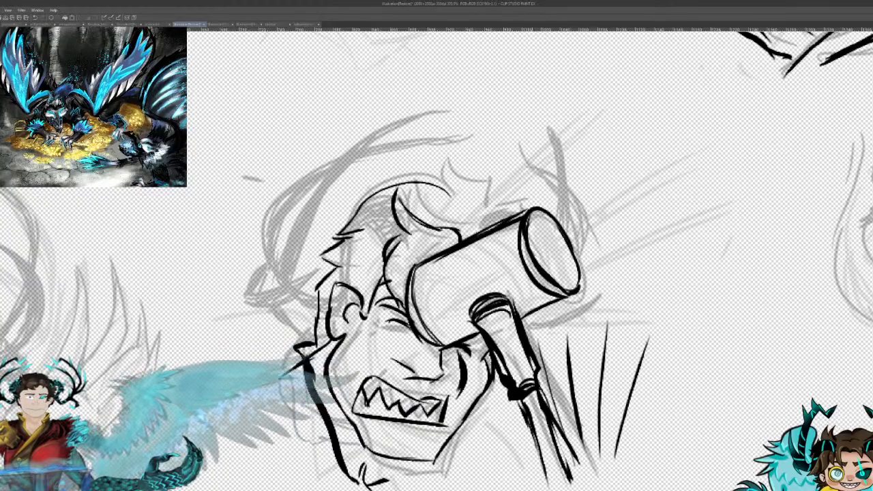
# Step: Ink spiky hair tufts on top of the head, running down behind the mallet head
pyautogui.moveTo(381, 318); pyautogui.dragTo(415, 327)
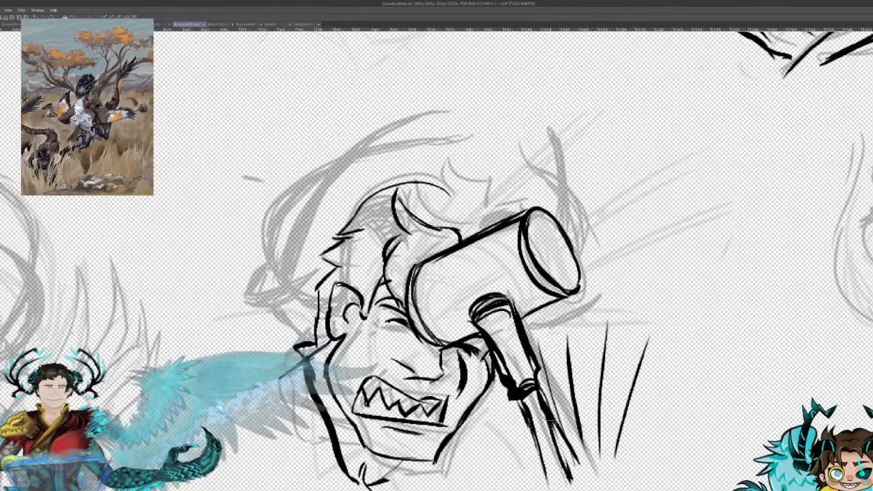
pyautogui.hotkey('ctrl', 'z')
pyautogui.moveTo(407, 161)
pyautogui.mouseDown()
pyautogui.moveTo(430, 225)
pyautogui.moveTo(413, 191)
pyautogui.moveTo(453, 186)
pyautogui.moveTo(471, 194)
pyautogui.mouseUp()
pyautogui.moveTo(435, 163)
pyautogui.mouseDown()
pyautogui.moveTo(490, 199)
pyautogui.moveTo(488, 213)
pyautogui.moveTo(510, 213)
pyautogui.moveTo(520, 229)
pyautogui.mouseUp()
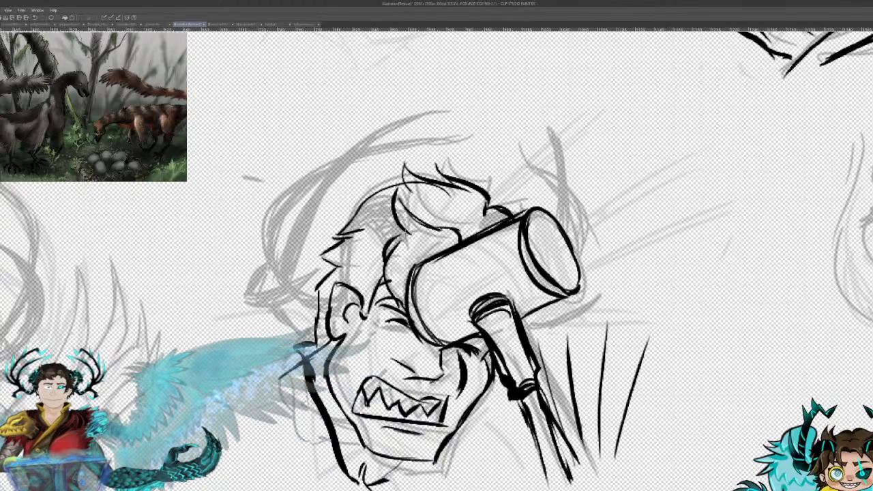
# Step: Ink the left horn's dark root on the forehead and its outer curve looping past the ear and over the head
pyautogui.moveTo(445, 217); pyautogui.dragTo(438, 229)
pyautogui.hotkey('ctrl', 'z')
pyautogui.moveTo(412, 203)
pyautogui.mouseDown()
pyautogui.moveTo(417, 223)
pyautogui.moveTo(434, 228)
pyautogui.moveTo(431, 207)
pyautogui.moveTo(350, 260)
pyautogui.moveTo(420, 206)
pyautogui.moveTo(341, 300)
pyautogui.mouseUp()
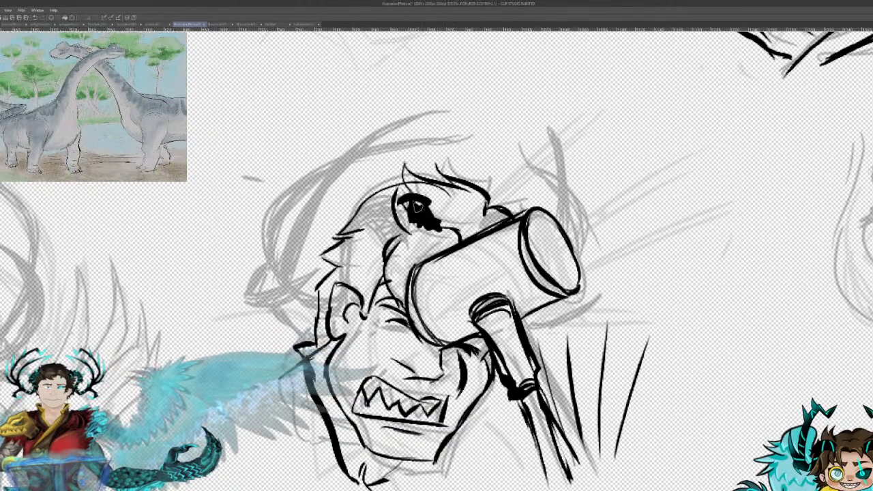
pyautogui.moveTo(360, 240); pyautogui.dragTo(344, 300)
pyautogui.moveTo(320, 336)
pyautogui.mouseDown()
pyautogui.moveTo(267, 222)
pyautogui.moveTo(469, 117)
pyautogui.mouseUp()
pyautogui.moveTo(259, 238); pyautogui.dragTo(515, 124)
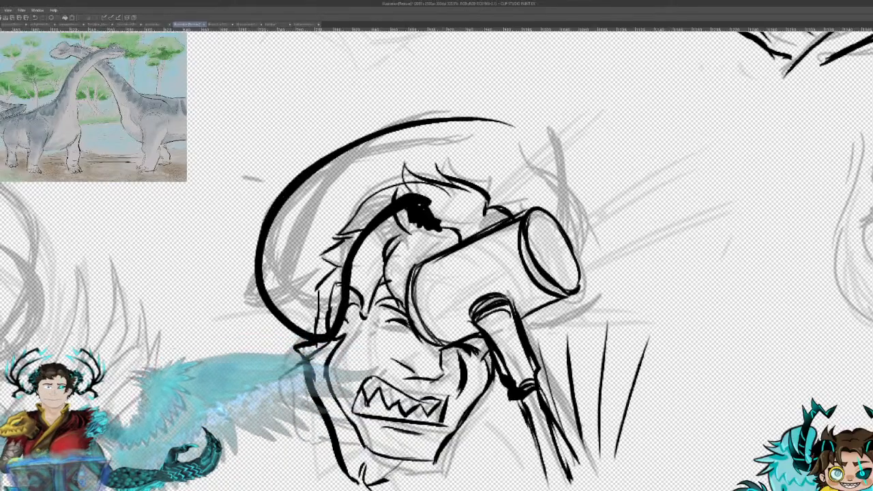
# Step: Draw the left horn's inner contour and fill its sweeping curve solid black, tapering toward the tip
pyautogui.moveTo(329, 330); pyautogui.dragTo(315, 181)
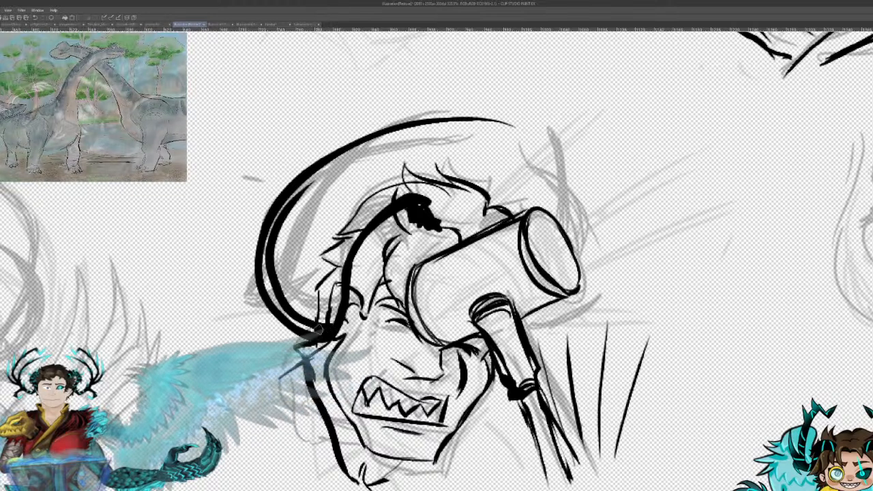
pyautogui.moveTo(318, 330); pyautogui.dragTo(259, 251)
pyautogui.moveTo(289, 308)
pyautogui.mouseDown()
pyautogui.moveTo(272, 292)
pyautogui.moveTo(268, 229)
pyautogui.moveTo(354, 150)
pyautogui.mouseUp()
pyautogui.moveTo(293, 196)
pyautogui.mouseDown()
pyautogui.moveTo(378, 142)
pyautogui.moveTo(416, 133)
pyautogui.mouseUp()
pyautogui.moveTo(352, 150)
pyautogui.mouseDown()
pyautogui.moveTo(501, 122)
pyautogui.moveTo(522, 126)
pyautogui.mouseUp()
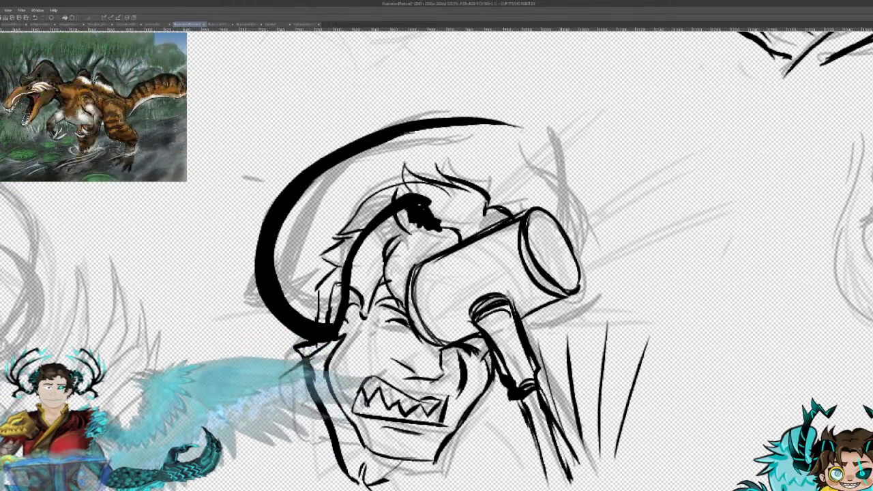
# Step: Ink the right horn curving down past the mallet head to the handle, thickening it toward the base, and touch up the face lines
pyautogui.moveTo(574, 165)
pyautogui.mouseDown()
pyautogui.moveTo(602, 270)
pyautogui.moveTo(596, 281)
pyautogui.mouseUp()
pyautogui.moveTo(573, 156); pyautogui.dragTo(592, 344)
pyautogui.moveTo(603, 256); pyautogui.dragTo(579, 334)
pyautogui.hotkey('ctrl', 'z')
pyautogui.hotkey('ctrl', 'z')
pyautogui.moveTo(579, 166); pyautogui.dragTo(596, 341)
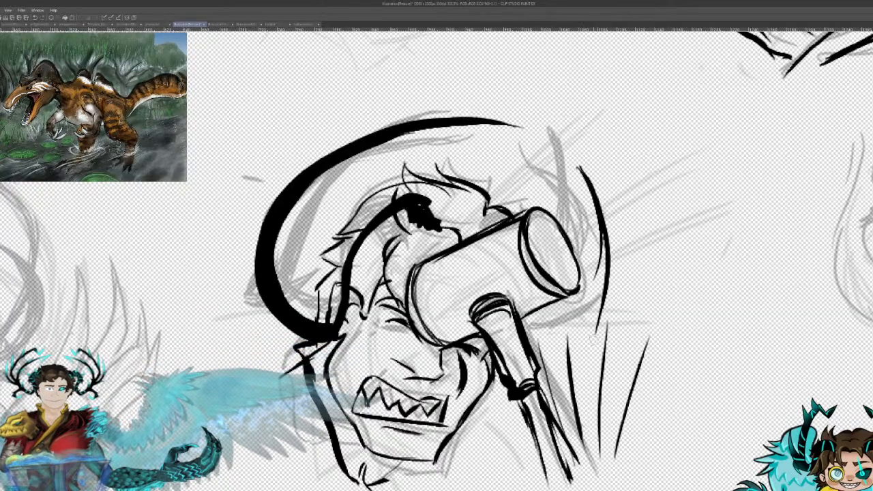
pyautogui.moveTo(609, 235); pyautogui.dragTo(603, 267)
pyautogui.moveTo(595, 320); pyautogui.dragTo(565, 358)
pyautogui.moveTo(606, 301); pyautogui.dragTo(542, 360)
pyautogui.moveTo(580, 336); pyautogui.dragTo(546, 361)
pyautogui.moveTo(602, 317)
pyautogui.mouseDown()
pyautogui.moveTo(580, 340)
pyautogui.moveTo(607, 242)
pyautogui.moveTo(612, 286)
pyautogui.mouseUp()
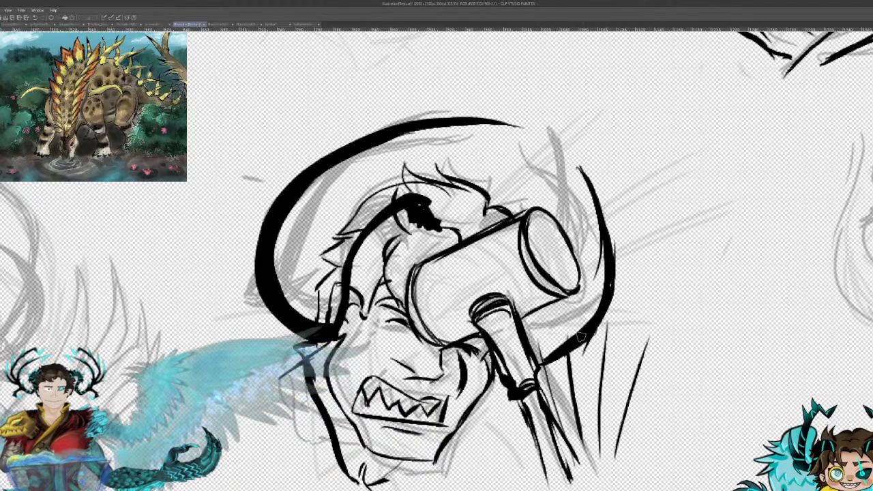
pyautogui.moveTo(514, 399)
pyautogui.mouseDown()
pyautogui.moveTo(493, 388)
pyautogui.moveTo(502, 382)
pyautogui.mouseUp()
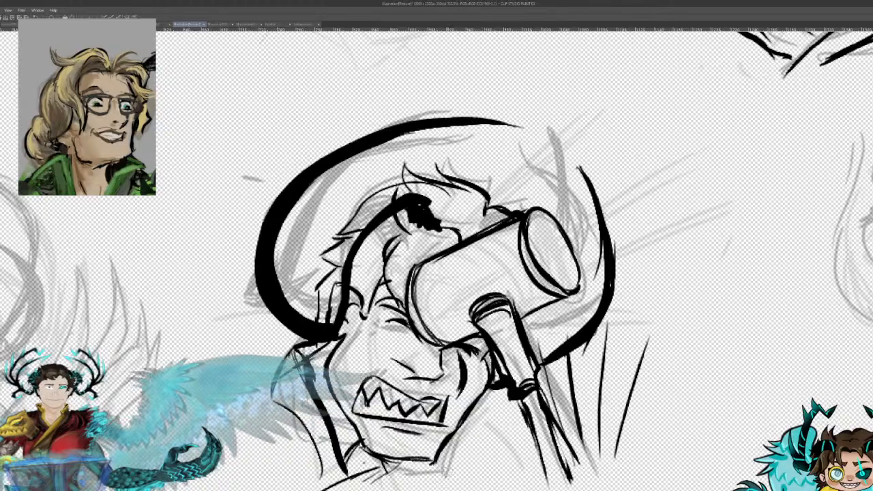
pyautogui.moveTo(408, 354); pyautogui.dragTo(380, 366)
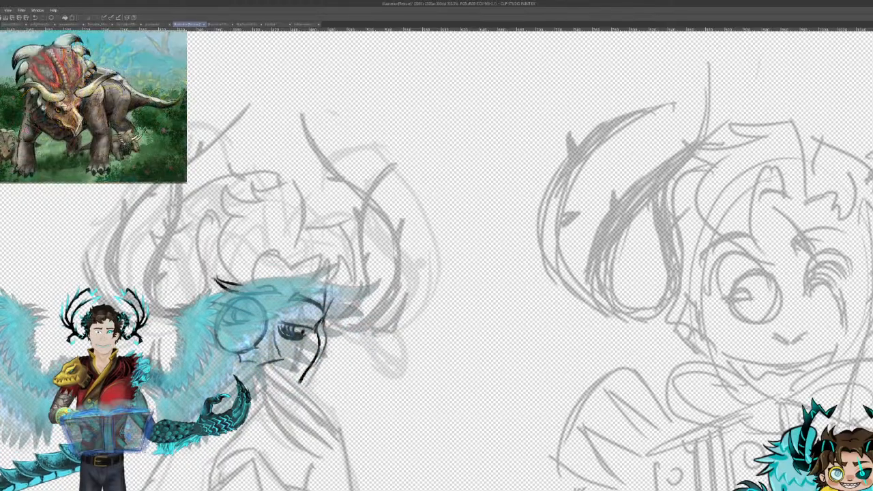
# Step: Ink the thoughtful horned character's cheek line and the fingers and back of the hand raised below the chin
pyautogui.scroll(-1, 379, 443)
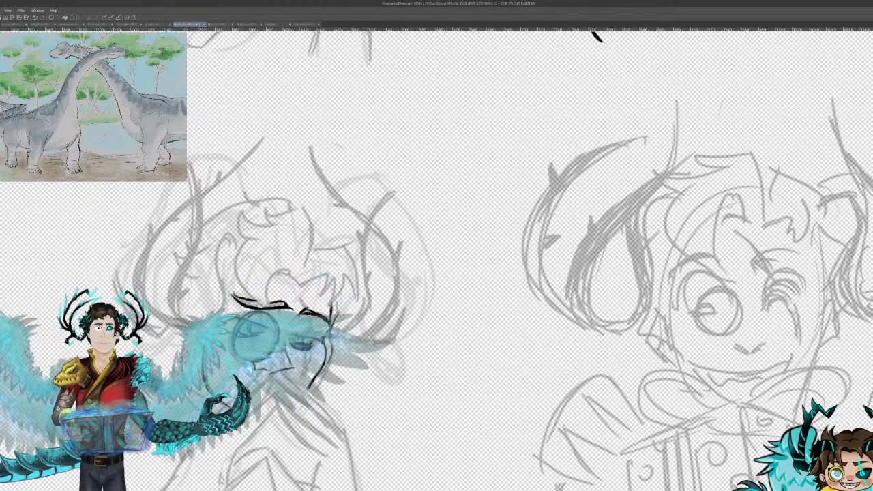
pyautogui.moveTo(321, 361); pyautogui.dragTo(290, 434)
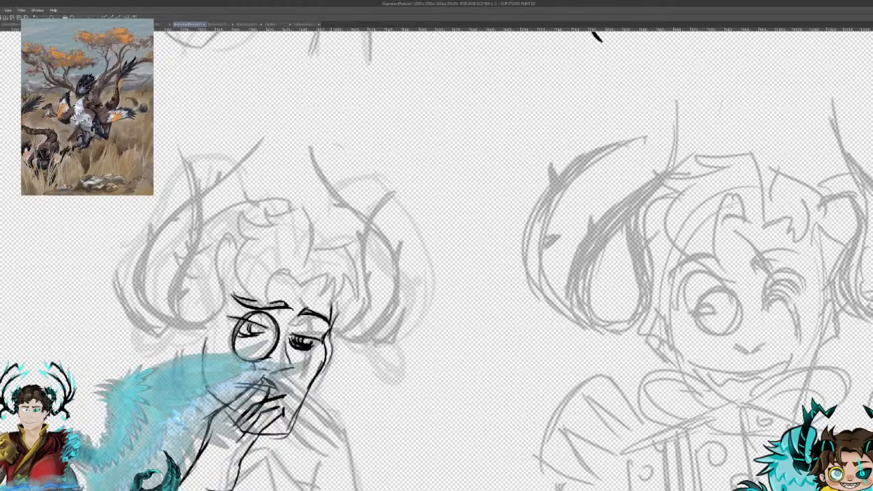
pyautogui.moveTo(291, 437)
pyautogui.mouseDown()
pyautogui.moveTo(305, 465)
pyautogui.moveTo(320, 466)
pyautogui.moveTo(309, 490)
pyautogui.mouseUp()
pyautogui.hotkey('ctrl', 'z')
pyautogui.hotkey('ctrl', 'z')
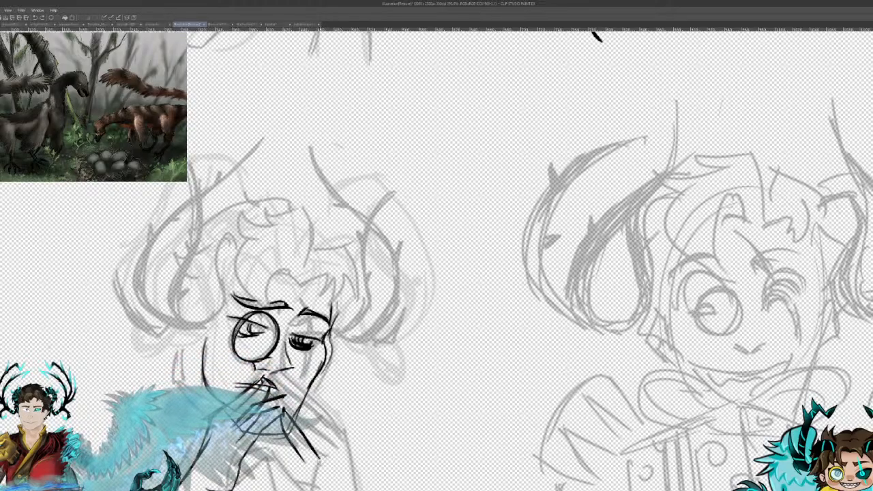
pyautogui.moveTo(304, 441)
pyautogui.mouseDown()
pyautogui.moveTo(324, 458)
pyautogui.moveTo(309, 472)
pyautogui.moveTo(330, 475)
pyautogui.moveTo(313, 490)
pyautogui.mouseUp()
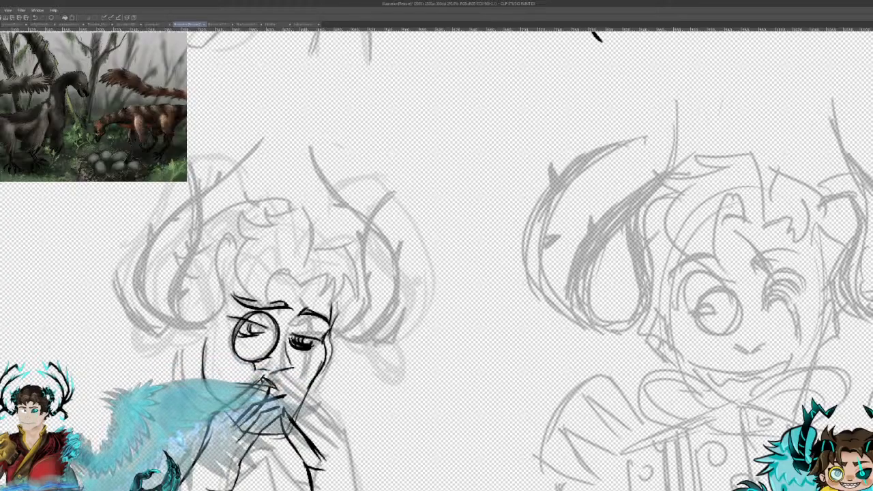
pyautogui.moveTo(321, 460); pyautogui.dragTo(335, 490)
pyautogui.moveTo(329, 431)
pyautogui.mouseDown()
pyautogui.moveTo(341, 436)
pyautogui.moveTo(341, 490)
pyautogui.mouseUp()
pyautogui.moveTo(337, 454); pyautogui.dragTo(342, 490)
pyautogui.moveTo(329, 417)
pyautogui.mouseDown()
pyautogui.moveTo(346, 460)
pyautogui.moveTo(340, 490)
pyautogui.mouseUp()
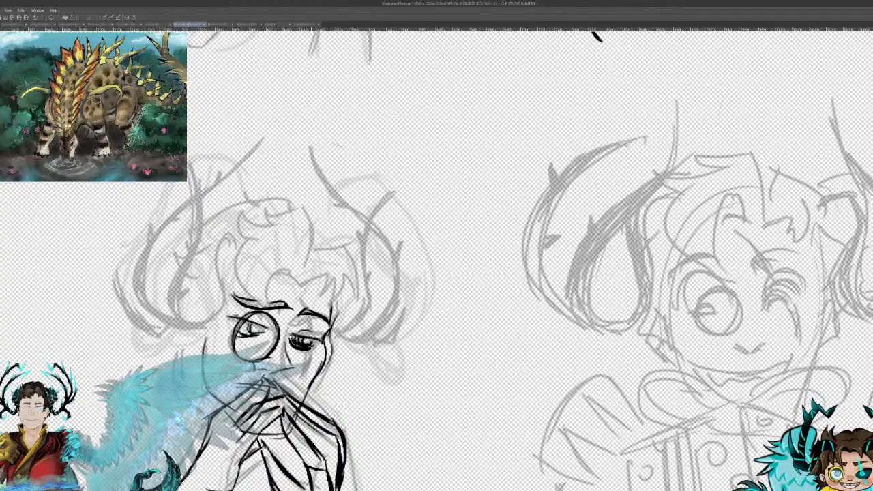
# Step: Ink the scar line crossing the half-closed eye and the pointed ear at the side of the head
pyautogui.moveTo(307, 317)
pyautogui.mouseDown()
pyautogui.moveTo(307, 327)
pyautogui.moveTo(315, 293)
pyautogui.moveTo(314, 312)
pyautogui.mouseUp()
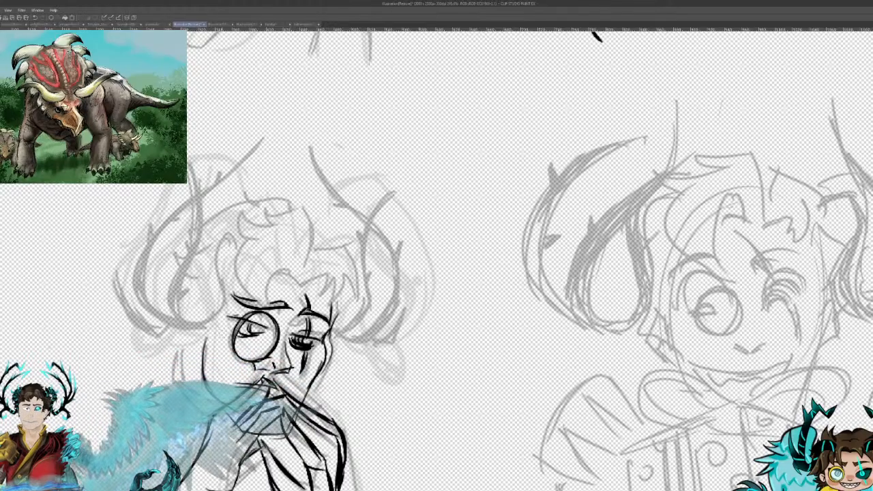
pyautogui.moveTo(203, 328); pyautogui.dragTo(202, 312)
pyautogui.moveTo(202, 312)
pyautogui.mouseDown()
pyautogui.moveTo(176, 338)
pyautogui.moveTo(187, 351)
pyautogui.mouseUp()
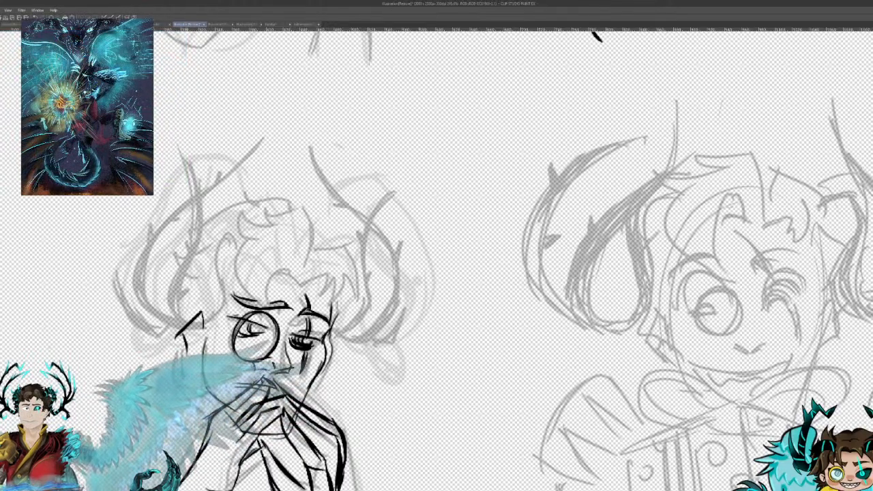
pyautogui.moveTo(203, 315); pyautogui.dragTo(188, 326)
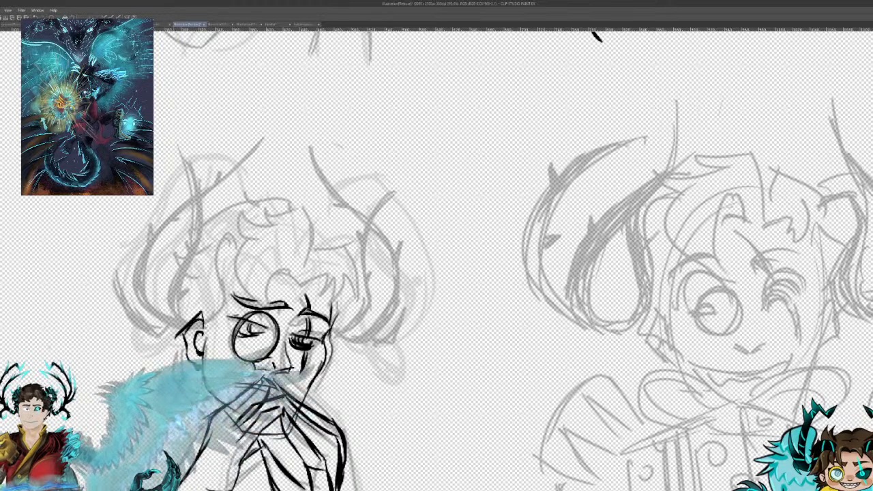
# Step: Ink the thoughtful character's hair, from the tufts above the ear across the crown to the fringe over the forehead
pyautogui.moveTo(240, 287); pyautogui.dragTo(176, 356)
pyautogui.moveTo(175, 317); pyautogui.dragTo(157, 330)
pyautogui.moveTo(181, 280)
pyautogui.mouseDown()
pyautogui.moveTo(168, 323)
pyautogui.moveTo(169, 286)
pyautogui.mouseUp()
pyautogui.moveTo(172, 272)
pyautogui.mouseDown()
pyautogui.moveTo(170, 287)
pyautogui.moveTo(225, 216)
pyautogui.moveTo(254, 208)
pyautogui.moveTo(273, 229)
pyautogui.moveTo(311, 217)
pyautogui.moveTo(303, 272)
pyautogui.mouseUp()
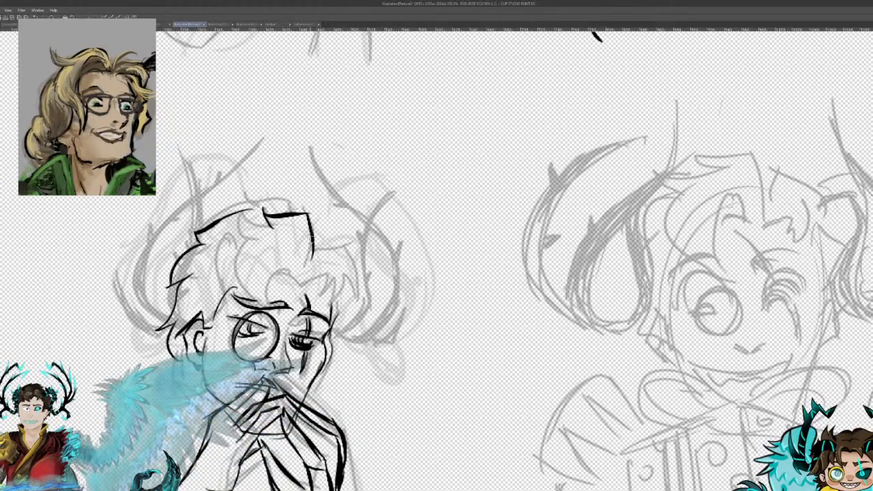
pyautogui.moveTo(272, 220)
pyautogui.mouseDown()
pyautogui.moveTo(238, 248)
pyautogui.moveTo(268, 256)
pyautogui.moveTo(237, 283)
pyautogui.moveTo(286, 262)
pyautogui.moveTo(300, 278)
pyautogui.moveTo(312, 257)
pyautogui.moveTo(337, 274)
pyautogui.moveTo(321, 298)
pyautogui.moveTo(343, 277)
pyautogui.moveTo(328, 307)
pyautogui.moveTo(347, 278)
pyautogui.moveTo(356, 279)
pyautogui.moveTo(344, 247)
pyautogui.moveTo(307, 266)
pyautogui.mouseUp()
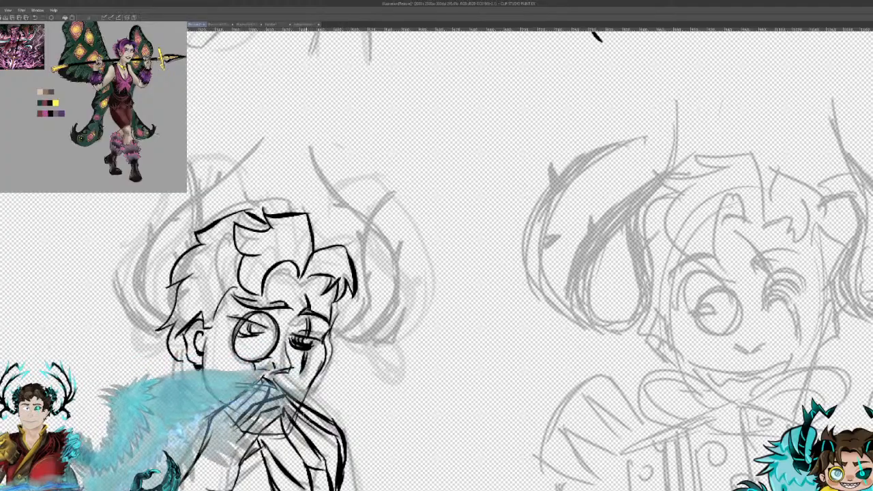
# Step: Ink bold outer curves for both horns around the head, thickening the right horn's base and shaping both tips
pyautogui.moveTo(285, 211)
pyautogui.mouseDown()
pyautogui.moveTo(253, 198)
pyautogui.moveTo(215, 243)
pyautogui.moveTo(210, 301)
pyautogui.moveTo(199, 326)
pyautogui.mouseUp()
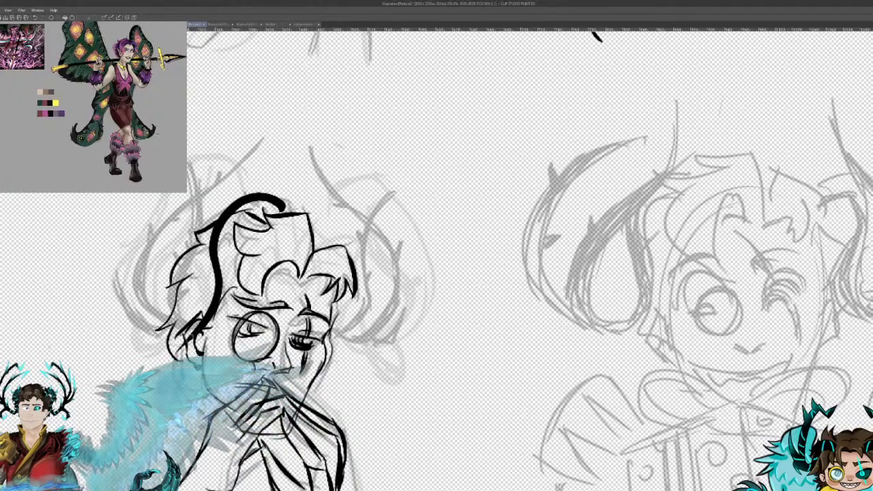
pyautogui.hotkey('ctrl', 'z')
pyautogui.moveTo(263, 232)
pyautogui.mouseDown()
pyautogui.moveTo(208, 258)
pyautogui.moveTo(179, 333)
pyautogui.moveTo(121, 286)
pyautogui.moveTo(259, 145)
pyautogui.moveTo(300, 154)
pyautogui.moveTo(374, 204)
pyautogui.moveTo(400, 264)
pyautogui.moveTo(398, 300)
pyautogui.moveTo(399, 283)
pyautogui.moveTo(392, 303)
pyautogui.moveTo(334, 342)
pyautogui.mouseUp()
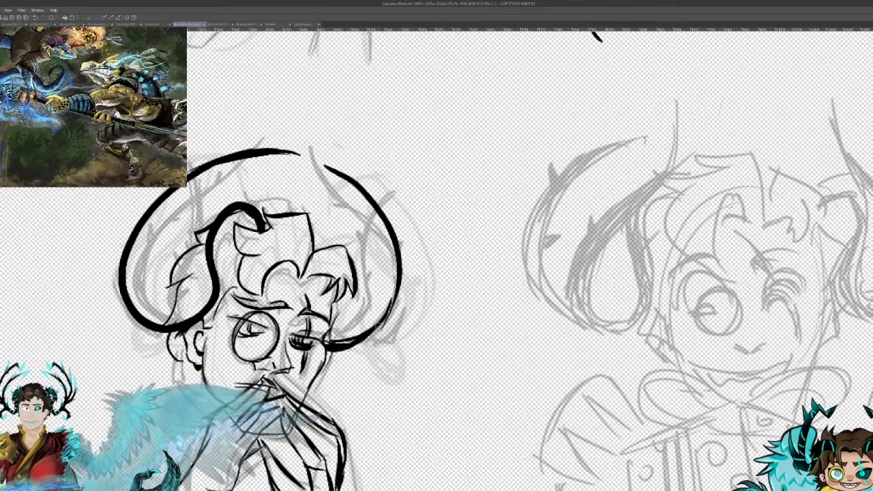
pyautogui.moveTo(344, 349)
pyautogui.mouseDown()
pyautogui.moveTo(393, 304)
pyautogui.moveTo(375, 331)
pyautogui.moveTo(386, 323)
pyautogui.moveTo(401, 287)
pyautogui.mouseUp()
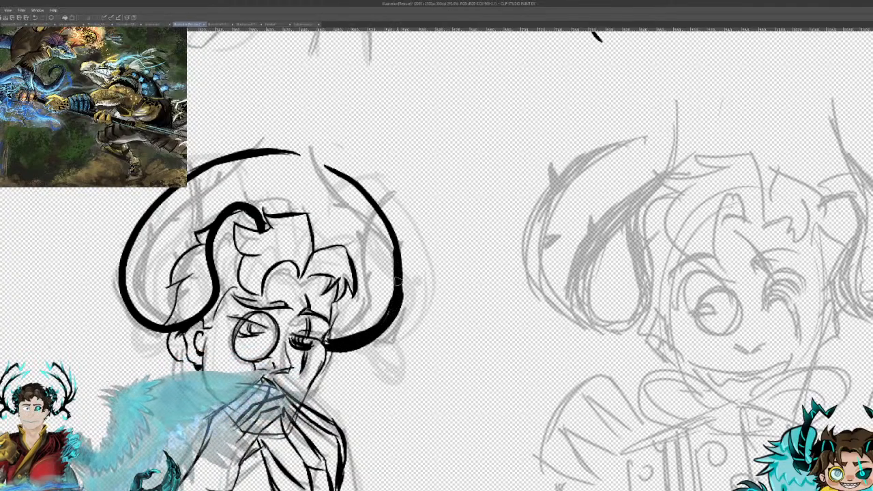
pyautogui.moveTo(326, 172)
pyautogui.mouseDown()
pyautogui.moveTo(350, 201)
pyautogui.moveTo(327, 179)
pyautogui.moveTo(352, 180)
pyautogui.moveTo(341, 179)
pyautogui.mouseUp()
pyautogui.moveTo(333, 171); pyautogui.dragTo(363, 196)
pyautogui.moveTo(296, 156)
pyautogui.mouseDown()
pyautogui.moveTo(244, 170)
pyautogui.moveTo(268, 156)
pyautogui.mouseUp()
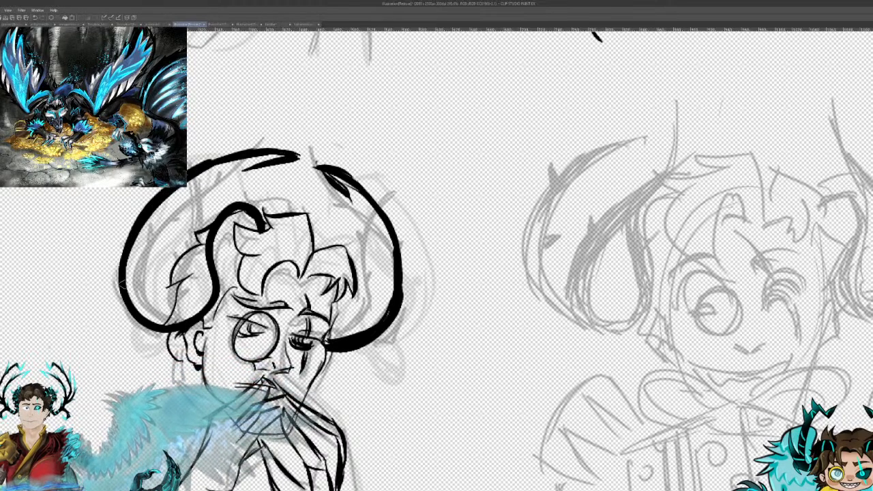
# Step: Ink the left horn's inner contour with layered strokes sweeping from near the tip down to the lower bend
pyautogui.moveTo(145, 275); pyautogui.dragTo(149, 306)
pyautogui.moveTo(202, 211)
pyautogui.mouseDown()
pyautogui.moveTo(146, 277)
pyautogui.moveTo(156, 255)
pyautogui.mouseUp()
pyautogui.moveTo(239, 183); pyautogui.dragTo(185, 223)
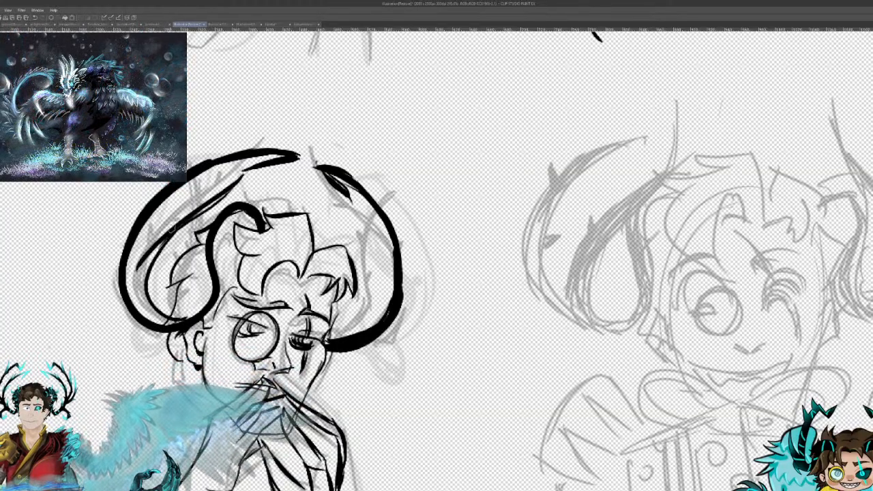
pyautogui.moveTo(238, 183)
pyautogui.mouseDown()
pyautogui.moveTo(153, 248)
pyautogui.moveTo(166, 236)
pyautogui.moveTo(150, 299)
pyautogui.mouseUp()
pyautogui.moveTo(159, 247); pyautogui.dragTo(171, 304)
pyautogui.moveTo(159, 265)
pyautogui.mouseDown()
pyautogui.moveTo(140, 287)
pyautogui.moveTo(179, 322)
pyautogui.mouseUp()
pyautogui.moveTo(148, 289)
pyautogui.mouseDown()
pyautogui.moveTo(184, 322)
pyautogui.moveTo(143, 303)
pyautogui.mouseUp()
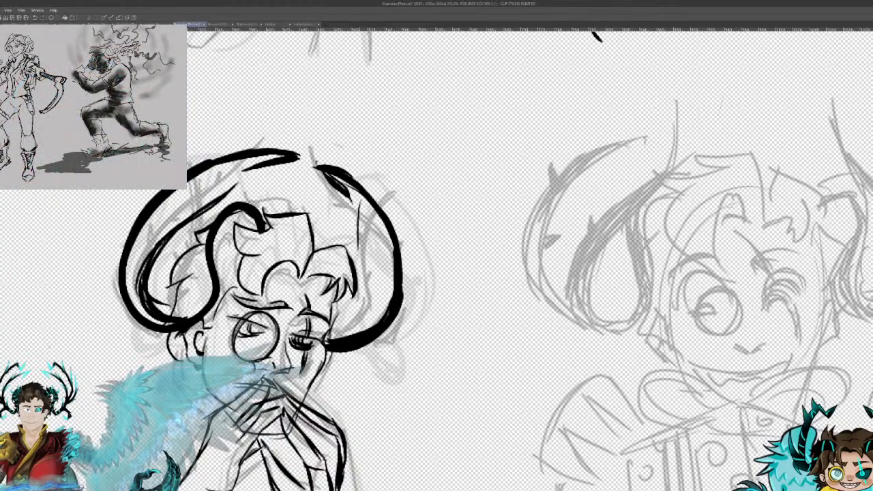
# Step: Ink the right horn's inner contour down to its base beside the cheek
pyautogui.moveTo(368, 205); pyautogui.dragTo(364, 255)
pyautogui.moveTo(364, 219); pyautogui.dragTo(370, 330)
pyautogui.moveTo(377, 300); pyautogui.dragTo(346, 338)
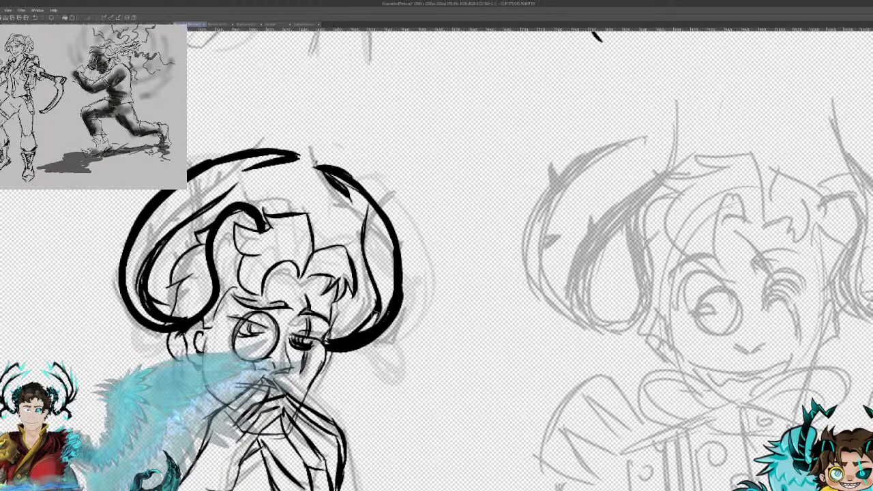
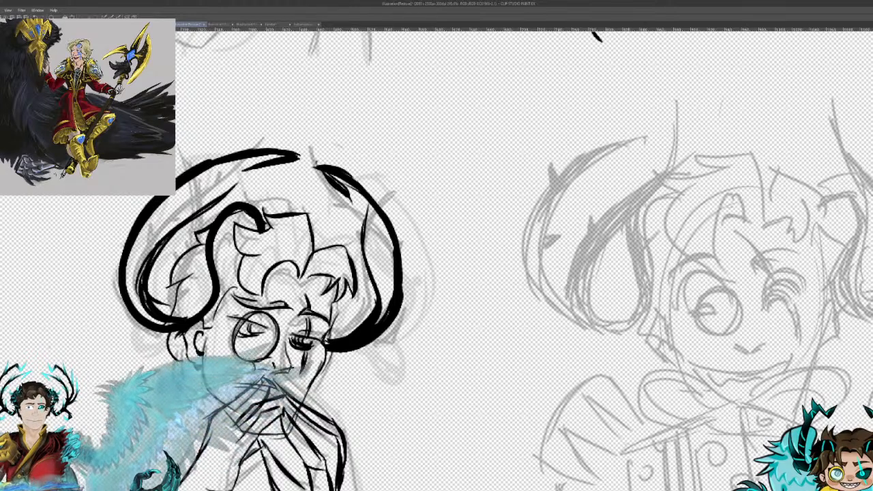
# Step: Ink the peaked top edge of the winking character's open book and the upper fingers gripping its left side
pyautogui.moveTo(621, 451)
pyautogui.mouseDown()
pyautogui.moveTo(740, 404)
pyautogui.moveTo(822, 437)
pyautogui.mouseUp()
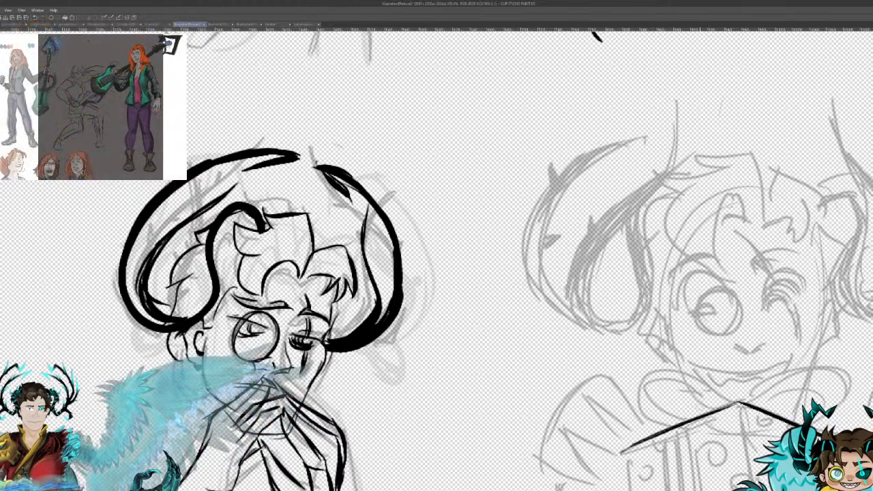
pyautogui.moveTo(701, 404); pyautogui.dragTo(839, 434)
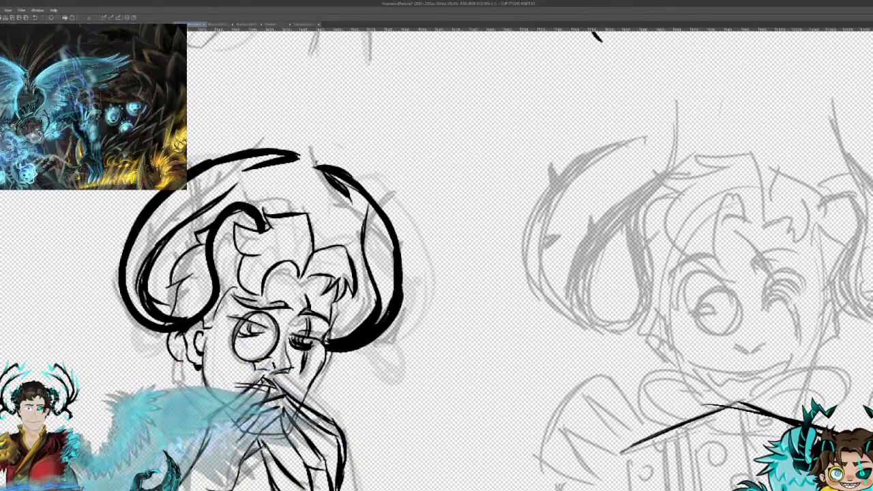
pyautogui.moveTo(601, 442); pyautogui.dragTo(633, 447)
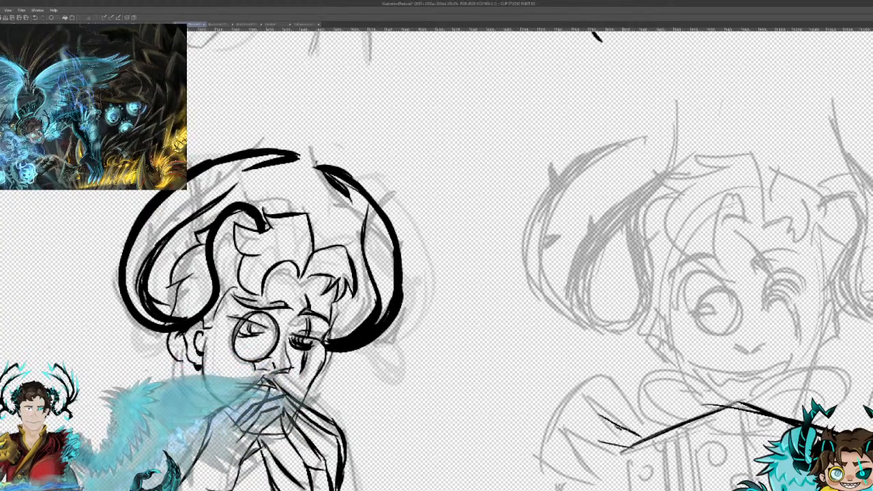
pyautogui.moveTo(587, 403); pyautogui.dragTo(662, 420)
pyautogui.moveTo(595, 373)
pyautogui.mouseDown()
pyautogui.moveTo(661, 413)
pyautogui.moveTo(646, 441)
pyautogui.moveTo(629, 436)
pyautogui.mouseUp()
pyautogui.moveTo(571, 427); pyautogui.dragTo(606, 440)
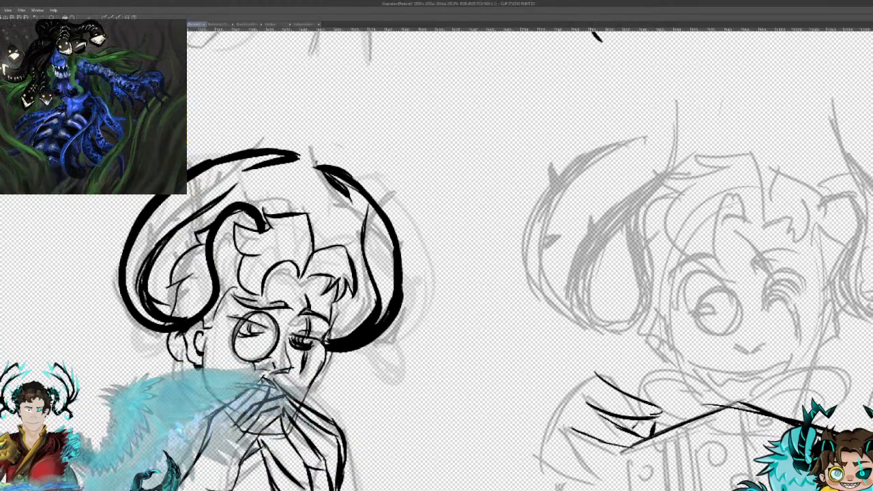
# Step: Ink the lower fingers and the outer knuckle outline of the hand holding the book's left side
pyautogui.moveTo(562, 457); pyautogui.dragTo(617, 468)
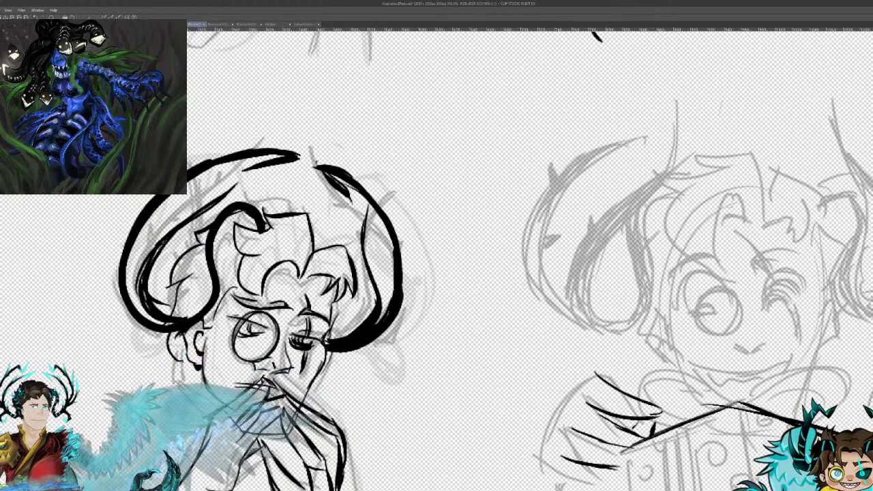
pyautogui.moveTo(549, 447)
pyautogui.mouseDown()
pyautogui.moveTo(567, 420)
pyautogui.moveTo(565, 394)
pyautogui.moveTo(584, 394)
pyautogui.moveTo(612, 381)
pyautogui.mouseUp()
pyautogui.moveTo(550, 455)
pyautogui.mouseDown()
pyautogui.moveTo(538, 478)
pyautogui.moveTo(562, 490)
pyautogui.moveTo(608, 485)
pyautogui.moveTo(604, 463)
pyautogui.mouseUp()
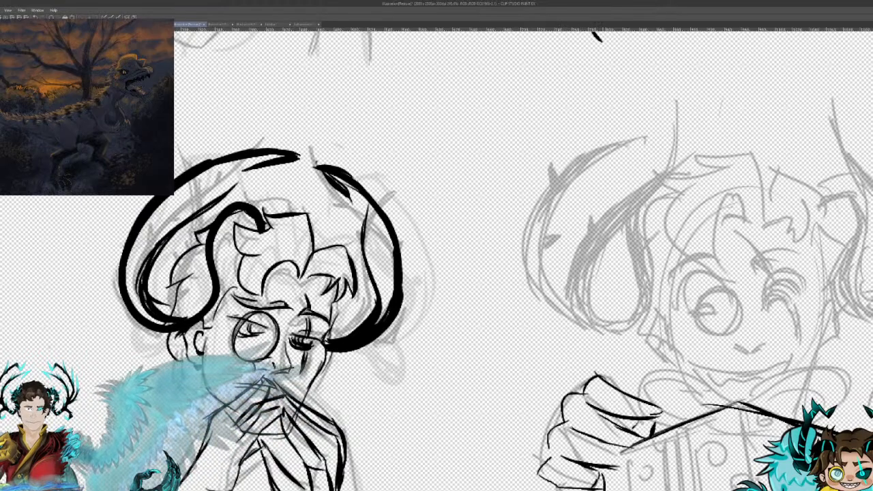
pyautogui.moveTo(550, 487); pyautogui.dragTo(569, 490)
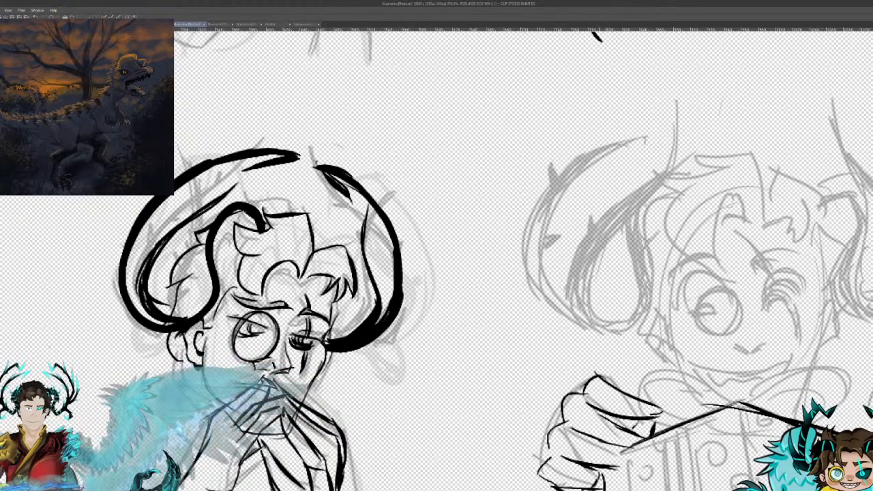
# Step: Ink the book's left edge, central fold and vertical cover bands
pyautogui.moveTo(626, 451); pyautogui.dragTo(630, 490)
pyautogui.moveTo(745, 405); pyautogui.dragTo(742, 488)
pyautogui.hotkey('ctrl', 'z')
pyautogui.moveTo(681, 432)
pyautogui.mouseDown()
pyautogui.moveTo(687, 490)
pyautogui.moveTo(670, 477)
pyautogui.moveTo(672, 489)
pyautogui.mouseUp()
pyautogui.hotkey('ctrl', 'z')
pyautogui.moveTo(669, 451); pyautogui.dragTo(672, 490)
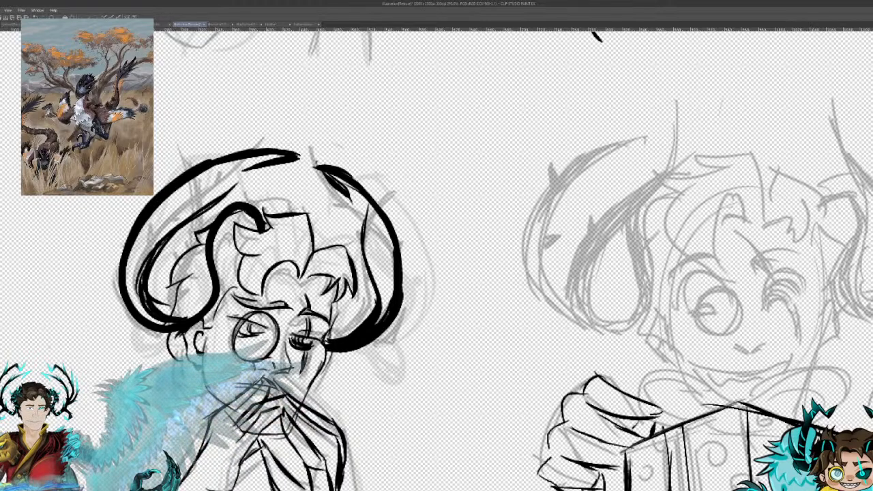
# Step: Ink the book's bottom edge and close off its right side with vertical strokes
pyautogui.scroll(6, 436, 262)
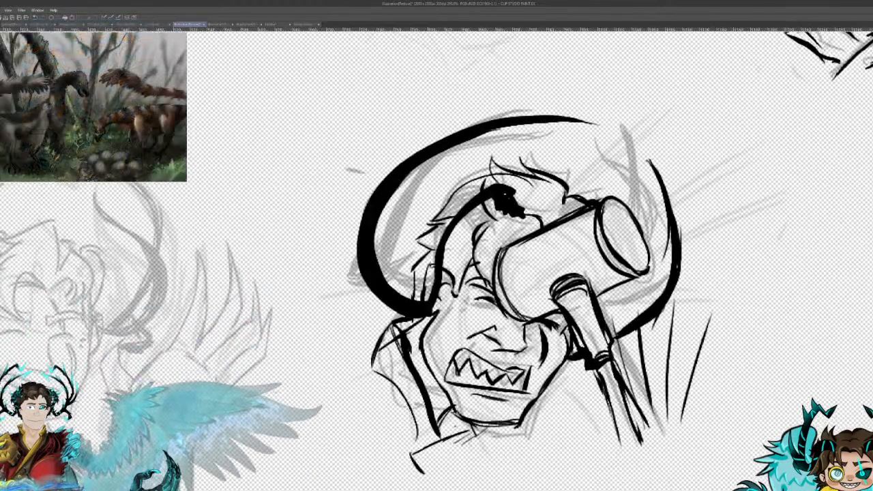
pyautogui.scroll(-7, 437, 261)
pyautogui.moveTo(519, 298); pyautogui.dragTo(462, 208)
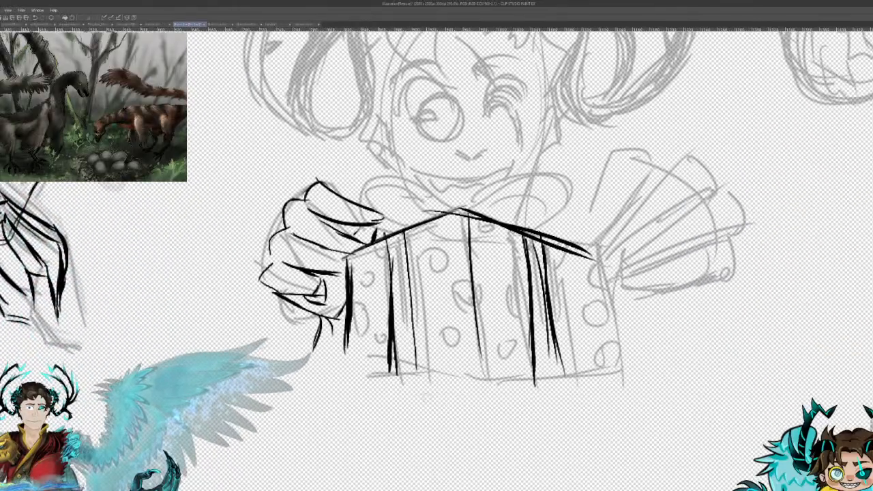
pyautogui.moveTo(347, 367)
pyautogui.mouseDown()
pyautogui.moveTo(476, 378)
pyautogui.moveTo(608, 368)
pyautogui.mouseUp()
pyautogui.moveTo(573, 252); pyautogui.dragTo(593, 370)
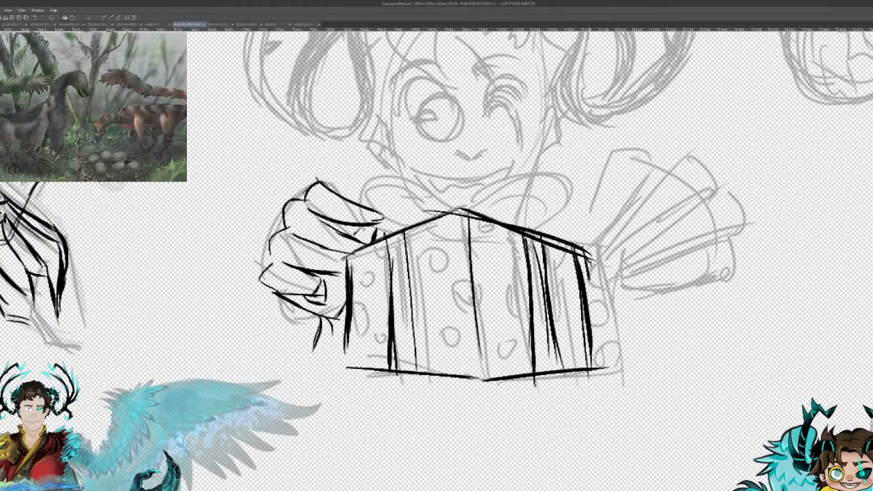
pyautogui.moveTo(584, 258); pyautogui.dragTo(599, 370)
# Step: Ink the long splayed fingers of the hand holding the book's right side, including their outer contour
pyautogui.moveTo(564, 239); pyautogui.dragTo(607, 163)
pyautogui.moveTo(568, 243); pyautogui.dragTo(600, 213)
pyautogui.moveTo(642, 163)
pyautogui.mouseDown()
pyautogui.moveTo(598, 243)
pyautogui.moveTo(647, 235)
pyautogui.mouseUp()
pyautogui.moveTo(553, 277); pyautogui.dragTo(656, 188)
pyautogui.moveTo(618, 222)
pyautogui.mouseDown()
pyautogui.moveTo(650, 145)
pyautogui.moveTo(685, 149)
pyautogui.moveTo(678, 192)
pyautogui.moveTo(626, 238)
pyautogui.mouseUp()
pyautogui.moveTo(671, 191); pyautogui.dragTo(629, 245)
pyautogui.moveTo(554, 297)
pyautogui.mouseDown()
pyautogui.moveTo(655, 277)
pyautogui.moveTo(728, 179)
pyautogui.moveTo(685, 167)
pyautogui.moveTo(707, 171)
pyautogui.moveTo(629, 268)
pyautogui.moveTo(539, 296)
pyautogui.moveTo(603, 292)
pyautogui.moveTo(551, 297)
pyautogui.moveTo(646, 313)
pyautogui.moveTo(622, 295)
pyautogui.moveTo(730, 225)
pyautogui.moveTo(667, 283)
pyautogui.mouseUp()
pyautogui.moveTo(617, 314)
pyautogui.mouseDown()
pyautogui.moveTo(652, 319)
pyautogui.moveTo(717, 256)
pyautogui.moveTo(703, 281)
pyautogui.mouseUp()
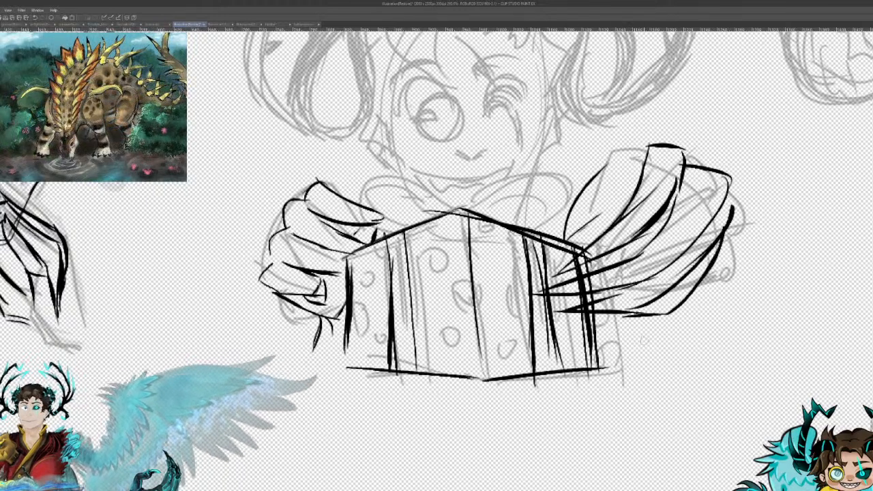
# Step: Ink the looped bow-like collar shapes above both halves of the book, with outer curves and inner loops
pyautogui.moveTo(367, 210); pyautogui.dragTo(414, 208)
pyautogui.moveTo(361, 188)
pyautogui.mouseDown()
pyautogui.moveTo(412, 181)
pyautogui.moveTo(427, 206)
pyautogui.moveTo(539, 180)
pyautogui.mouseUp()
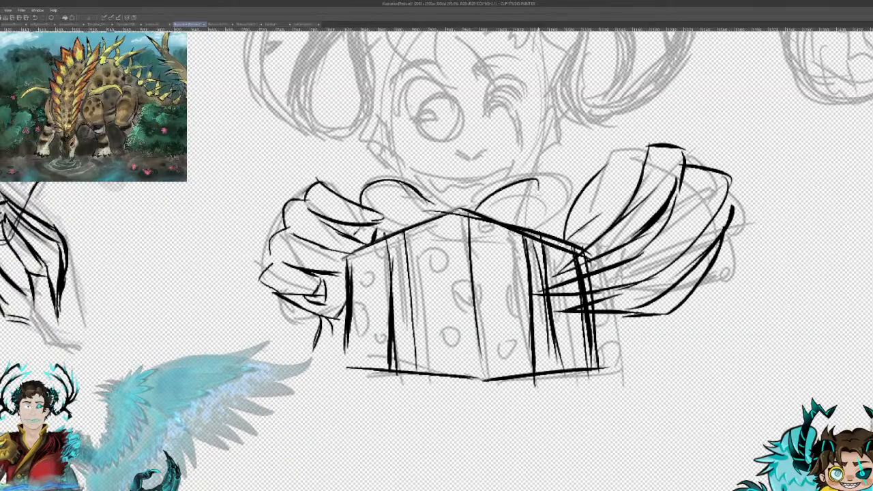
pyautogui.moveTo(493, 201); pyautogui.dragTo(556, 200)
pyautogui.moveTo(480, 215)
pyautogui.mouseDown()
pyautogui.moveTo(570, 180)
pyautogui.moveTo(573, 219)
pyautogui.moveTo(522, 230)
pyautogui.mouseUp()
pyautogui.moveTo(389, 233); pyautogui.dragTo(379, 199)
pyautogui.moveTo(376, 205)
pyautogui.mouseDown()
pyautogui.moveTo(421, 213)
pyautogui.moveTo(416, 197)
pyautogui.mouseUp()
pyautogui.moveTo(490, 205); pyautogui.dragTo(570, 188)
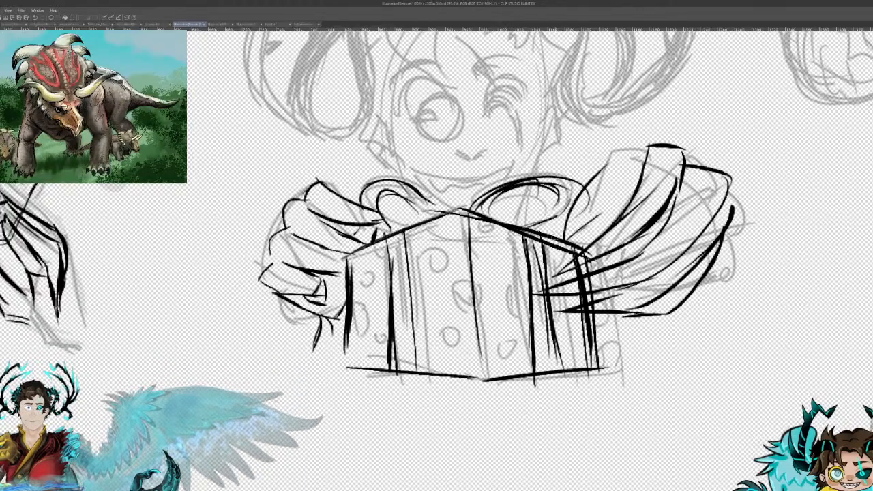
# Step: Ink the arched lid and lash lines of the scarred eye and the round lens circle over the other eye
pyautogui.moveTo(434, 99)
pyautogui.mouseDown()
pyautogui.moveTo(417, 139)
pyautogui.moveTo(466, 120)
pyautogui.moveTo(413, 125)
pyautogui.moveTo(454, 141)
pyautogui.moveTo(516, 120)
pyautogui.moveTo(513, 84)
pyautogui.mouseUp()
pyautogui.moveTo(481, 110)
pyautogui.mouseDown()
pyautogui.moveTo(519, 83)
pyautogui.moveTo(528, 100)
pyautogui.moveTo(497, 120)
pyautogui.moveTo(492, 101)
pyautogui.moveTo(491, 114)
pyautogui.moveTo(512, 91)
pyautogui.moveTo(517, 102)
pyautogui.mouseUp()
pyautogui.hotkey('ctrl', 'z')
pyautogui.hotkey('ctrl', 'z')
pyautogui.hotkey('ctrl', 'z')
pyautogui.hotkey('ctrl', 'z')
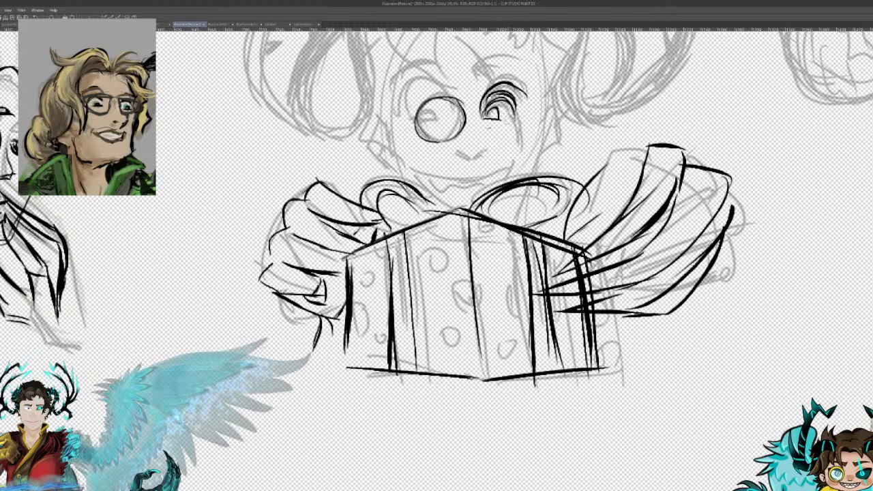
# Step: Ink the upper lid and iris of the eye behind the lens, and add both thick eyebrows
pyautogui.moveTo(423, 113)
pyautogui.mouseDown()
pyautogui.moveTo(437, 117)
pyautogui.moveTo(428, 85)
pyautogui.moveTo(439, 89)
pyautogui.moveTo(410, 87)
pyautogui.mouseUp()
pyautogui.hotkey('ctrl', 'z')
pyautogui.hotkey('ctrl', 'z')
pyautogui.hotkey('ctrl', 'z')
pyautogui.moveTo(451, 113)
pyautogui.mouseDown()
pyautogui.moveTo(433, 92)
pyautogui.moveTo(407, 106)
pyautogui.moveTo(447, 93)
pyautogui.moveTo(405, 75)
pyautogui.moveTo(445, 81)
pyautogui.moveTo(516, 68)
pyautogui.mouseUp()
pyautogui.hotkey('ctrl', 'z')
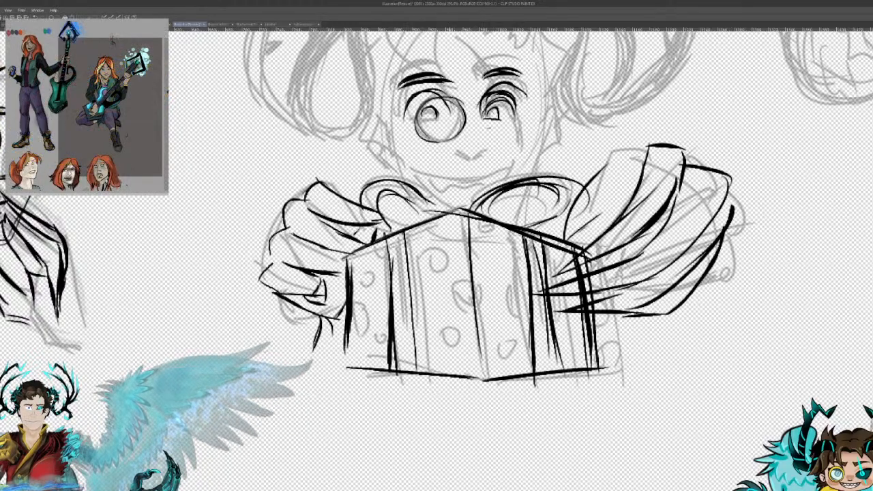
# Step: Fill the area around the scarred eye with solid black and ink the nose
pyautogui.hotkey('ctrl', 'z')
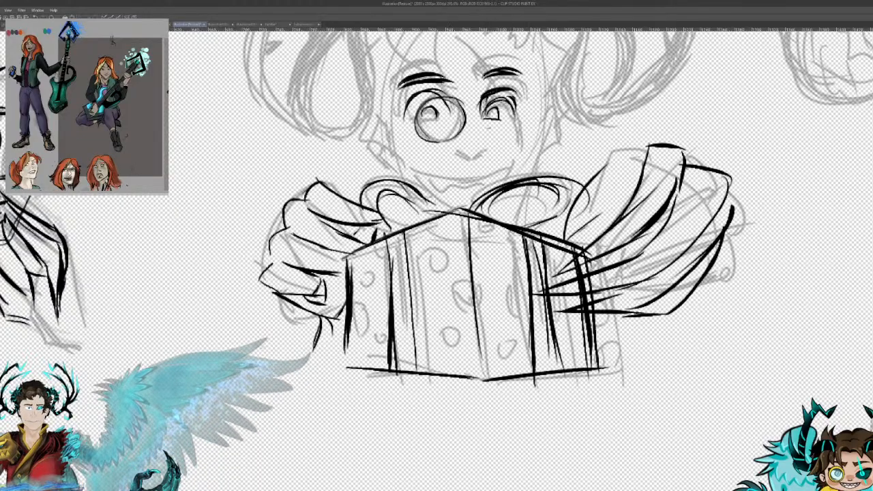
pyautogui.moveTo(482, 112)
pyautogui.mouseDown()
pyautogui.moveTo(513, 93)
pyautogui.moveTo(518, 120)
pyautogui.moveTo(519, 94)
pyautogui.mouseUp()
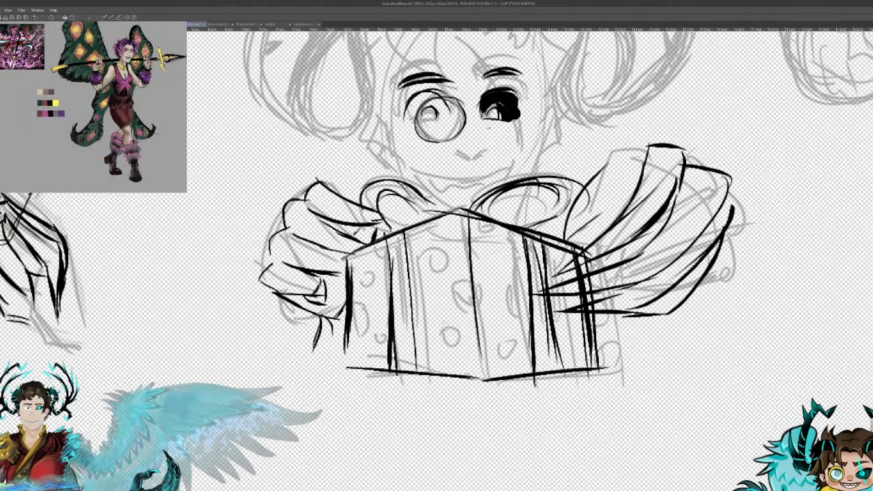
pyautogui.moveTo(450, 154)
pyautogui.mouseDown()
pyautogui.moveTo(486, 153)
pyautogui.moveTo(460, 149)
pyautogui.moveTo(487, 151)
pyautogui.moveTo(474, 135)
pyautogui.moveTo(483, 128)
pyautogui.mouseUp()
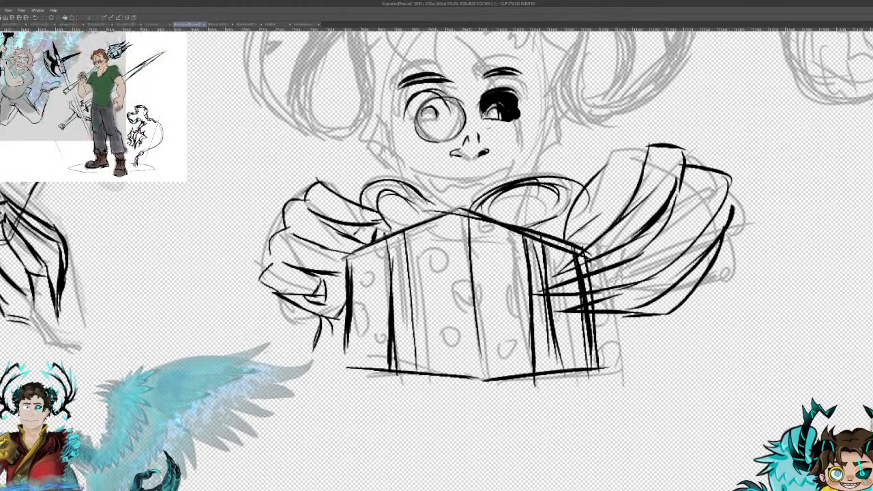
# Step: Ink the swept, pointed hair locks across the forehead and the top outline of the hair
pyautogui.moveTo(452, 47)
pyautogui.mouseDown()
pyautogui.moveTo(456, 76)
pyautogui.moveTo(455, 67)
pyautogui.mouseUp()
pyautogui.moveTo(423, 34); pyautogui.dragTo(442, 75)
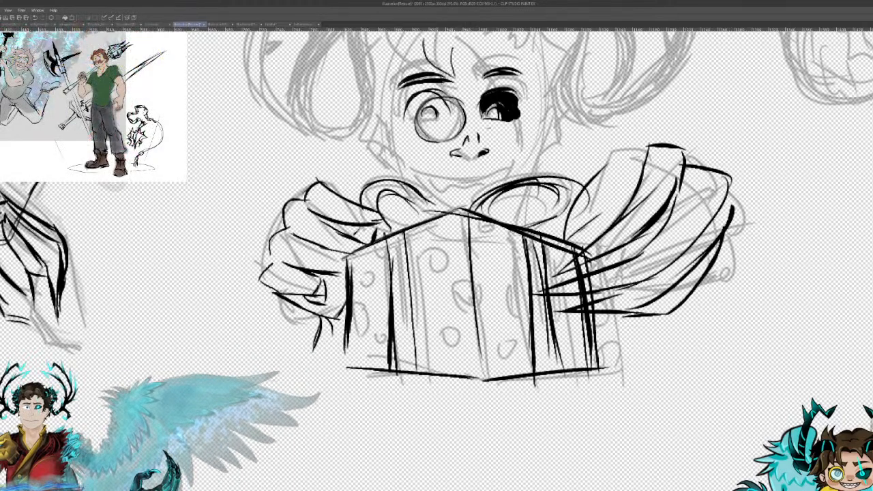
pyautogui.moveTo(429, 123)
pyautogui.mouseDown()
pyautogui.moveTo(508, 379)
pyautogui.moveTo(496, 368)
pyautogui.mouseUp()
pyautogui.moveTo(514, 317)
pyautogui.mouseDown()
pyautogui.moveTo(498, 301)
pyautogui.moveTo(488, 266)
pyautogui.moveTo(482, 301)
pyautogui.moveTo(497, 229)
pyautogui.moveTo(474, 209)
pyautogui.moveTo(539, 208)
pyautogui.moveTo(550, 286)
pyautogui.moveTo(522, 256)
pyautogui.moveTo(522, 326)
pyautogui.mouseUp()
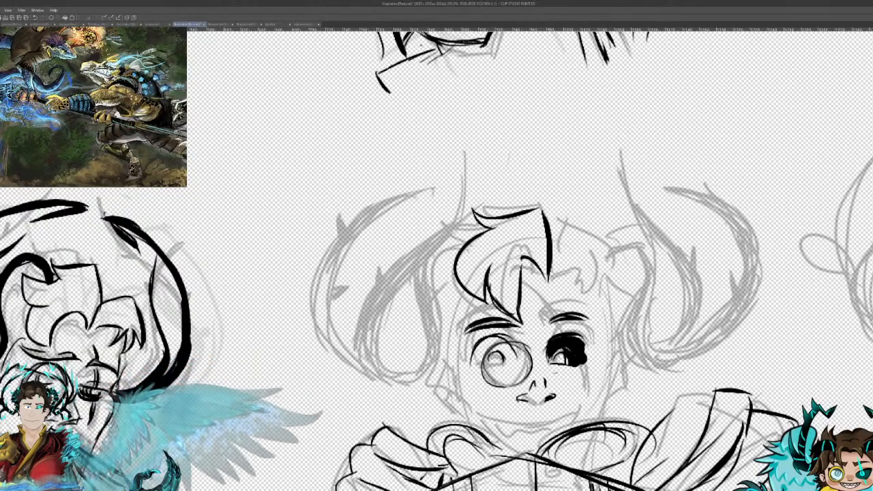
pyautogui.moveTo(554, 284)
pyautogui.mouseDown()
pyautogui.moveTo(588, 263)
pyautogui.moveTo(565, 295)
pyautogui.moveTo(597, 253)
pyautogui.mouseUp()
pyautogui.moveTo(574, 300)
pyautogui.mouseDown()
pyautogui.moveTo(598, 258)
pyautogui.moveTo(615, 273)
pyautogui.moveTo(562, 219)
pyautogui.moveTo(549, 254)
pyautogui.mouseUp()
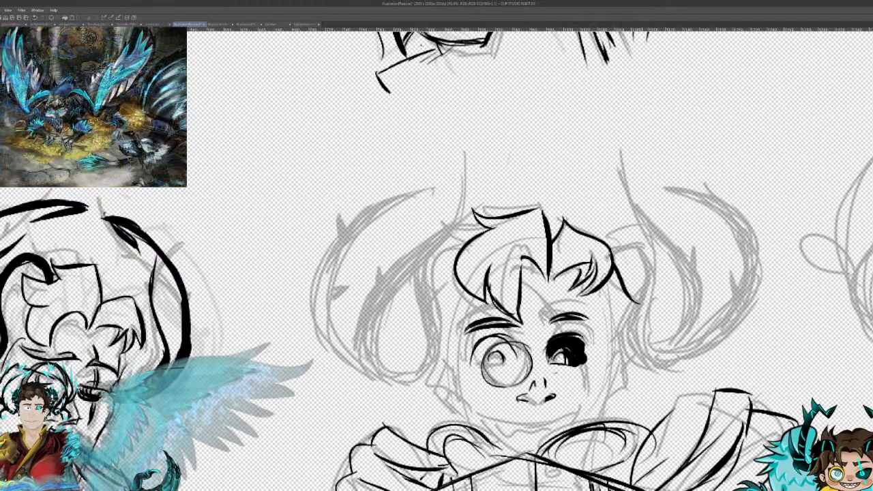
# Step: Ink the jagged hair down the right side of the face and both pointed ears
pyautogui.moveTo(609, 269)
pyautogui.mouseDown()
pyautogui.moveTo(635, 311)
pyautogui.moveTo(623, 322)
pyautogui.moveTo(642, 347)
pyautogui.moveTo(618, 404)
pyautogui.mouseUp()
pyautogui.moveTo(594, 292)
pyautogui.mouseDown()
pyautogui.moveTo(604, 380)
pyautogui.moveTo(620, 357)
pyautogui.moveTo(614, 408)
pyautogui.moveTo(598, 416)
pyautogui.mouseUp()
pyautogui.moveTo(459, 350)
pyautogui.mouseDown()
pyautogui.moveTo(451, 368)
pyautogui.moveTo(440, 354)
pyautogui.moveTo(448, 400)
pyautogui.moveTo(462, 412)
pyautogui.moveTo(449, 373)
pyautogui.mouseUp()
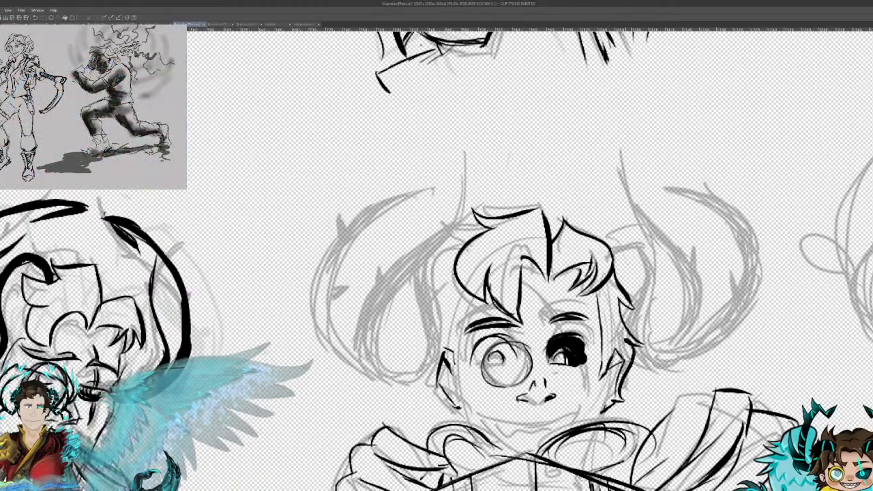
pyautogui.moveTo(475, 417)
pyautogui.mouseDown()
pyautogui.moveTo(550, 408)
pyautogui.moveTo(478, 411)
pyautogui.mouseUp()
pyautogui.hotkey('ctrl', 'z')
pyautogui.hotkey('ctrl', 'z')
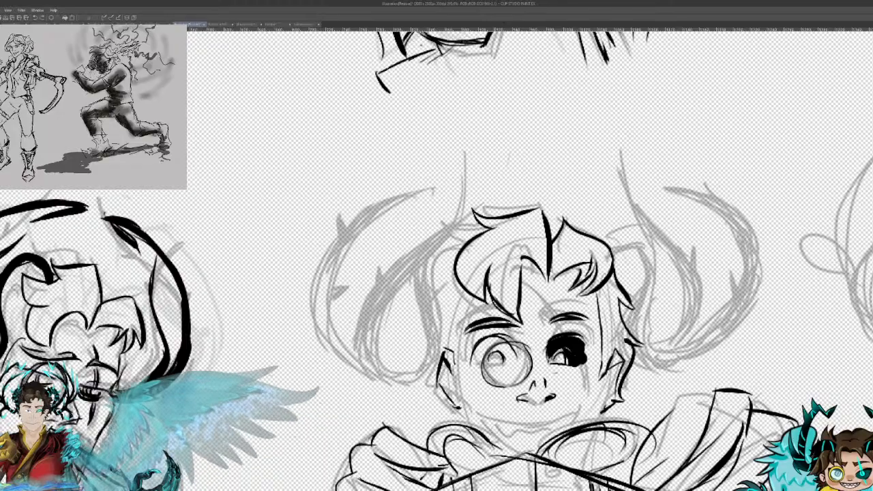
pyautogui.moveTo(472, 427); pyautogui.dragTo(502, 395)
pyautogui.hotkey('ctrl', 'z')
# Step: Ink the wide grin with jagged teeth, then the jaw and spiky hair on the left side of the head
pyautogui.moveTo(474, 436)
pyautogui.mouseDown()
pyautogui.moveTo(512, 413)
pyautogui.moveTo(581, 400)
pyautogui.moveTo(591, 425)
pyautogui.moveTo(587, 416)
pyautogui.mouseUp()
pyautogui.moveTo(479, 403)
pyautogui.mouseDown()
pyautogui.moveTo(536, 428)
pyautogui.moveTo(590, 418)
pyautogui.mouseUp()
pyautogui.moveTo(461, 407); pyautogui.dragTo(467, 424)
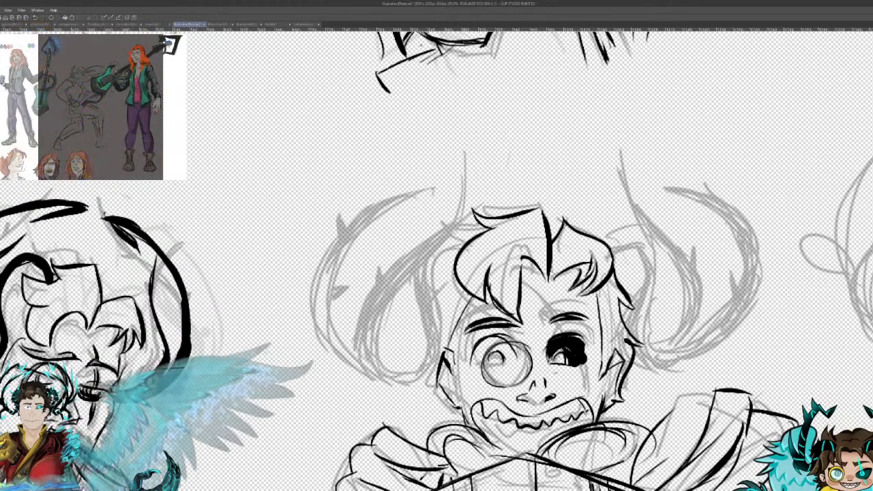
pyautogui.moveTo(442, 353); pyautogui.dragTo(431, 380)
pyautogui.moveTo(453, 306)
pyautogui.mouseDown()
pyautogui.moveTo(428, 360)
pyautogui.moveTo(425, 322)
pyautogui.mouseUp()
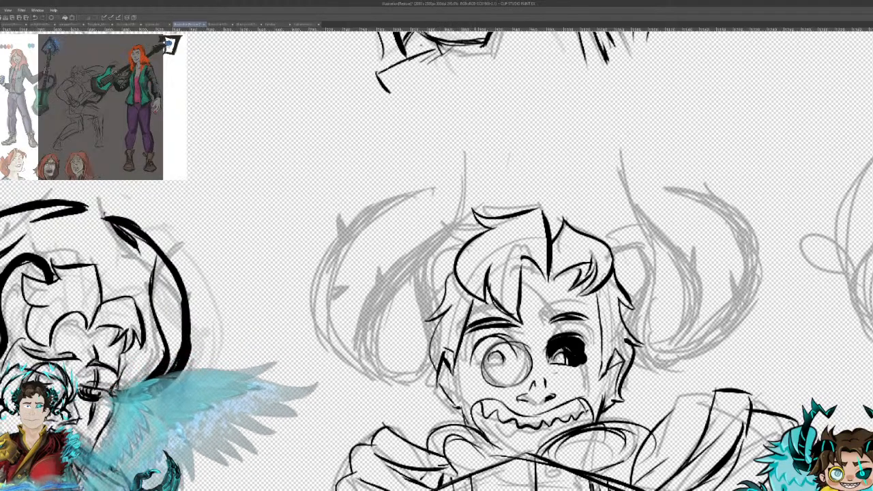
# Step: Ink the left horn's large outer curve down from its tip to the hairline and thicken its lower bend
pyautogui.moveTo(486, 219)
pyautogui.mouseDown()
pyautogui.moveTo(431, 351)
pyautogui.moveTo(382, 232)
pyautogui.moveTo(447, 194)
pyautogui.mouseUp()
pyautogui.hotkey('ctrl', 'z')
pyautogui.moveTo(436, 316)
pyautogui.mouseDown()
pyautogui.moveTo(326, 300)
pyautogui.moveTo(443, 191)
pyautogui.mouseUp()
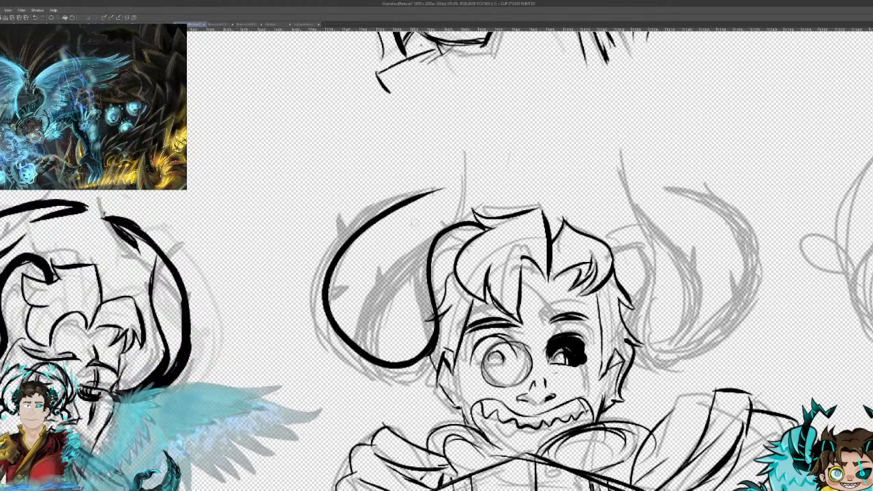
pyautogui.moveTo(428, 360); pyautogui.dragTo(352, 337)
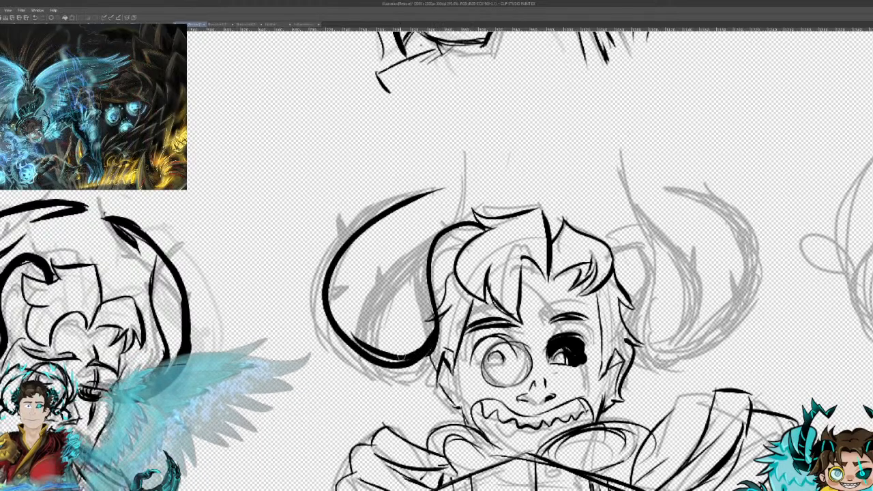
pyautogui.moveTo(401, 357)
pyautogui.mouseDown()
pyautogui.moveTo(326, 292)
pyautogui.moveTo(368, 230)
pyautogui.mouseUp()
pyautogui.moveTo(364, 346); pyautogui.dragTo(352, 243)
pyautogui.moveTo(335, 325); pyautogui.dragTo(341, 282)
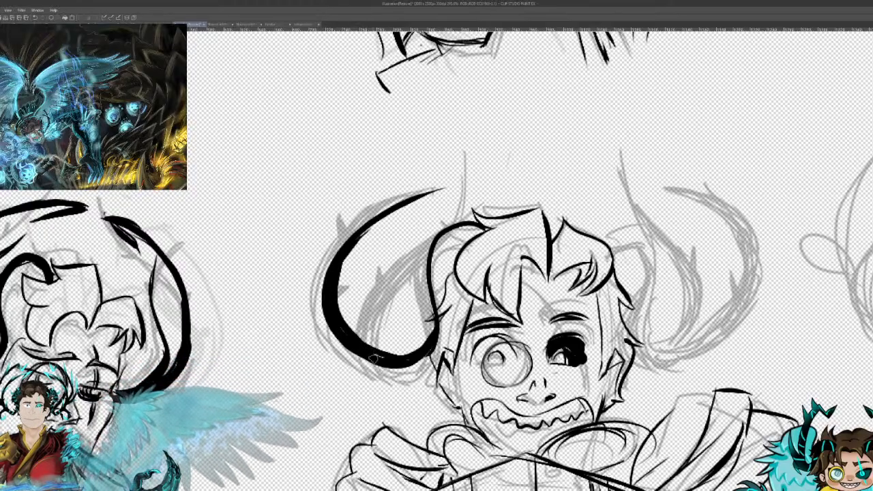
# Step: Ink the right horn from its base at the hair around to the tip, with heavy inner and outer curves
pyautogui.moveTo(626, 227)
pyautogui.mouseDown()
pyautogui.moveTo(591, 257)
pyautogui.moveTo(606, 255)
pyautogui.mouseUp()
pyautogui.moveTo(632, 225)
pyautogui.mouseDown()
pyautogui.moveTo(604, 249)
pyautogui.moveTo(641, 265)
pyautogui.moveTo(636, 316)
pyautogui.mouseUp()
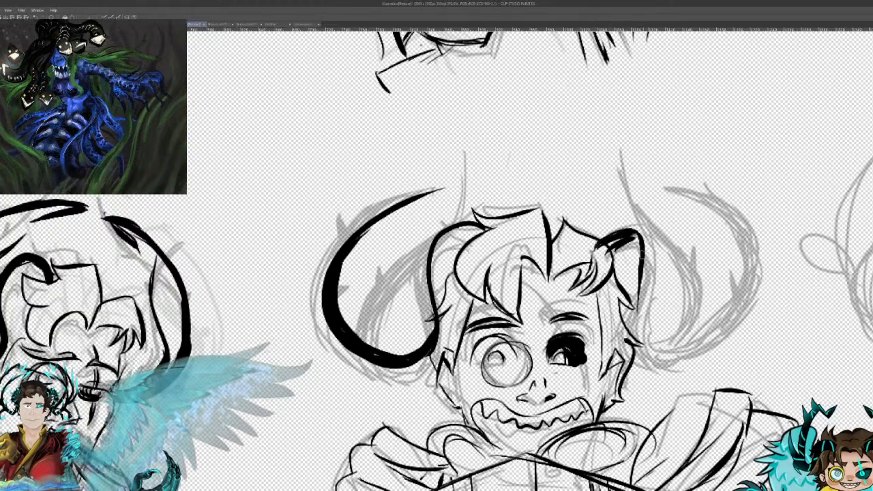
pyautogui.moveTo(643, 256); pyautogui.dragTo(658, 373)
pyautogui.moveTo(633, 302)
pyautogui.mouseDown()
pyautogui.moveTo(636, 361)
pyautogui.moveTo(671, 375)
pyautogui.moveTo(741, 300)
pyautogui.mouseUp()
pyautogui.moveTo(647, 188)
pyautogui.mouseDown()
pyautogui.moveTo(723, 247)
pyautogui.moveTo(731, 275)
pyautogui.mouseUp()
pyautogui.moveTo(692, 217)
pyautogui.mouseDown()
pyautogui.moveTo(740, 318)
pyautogui.moveTo(697, 220)
pyautogui.moveTo(731, 321)
pyautogui.mouseUp()
pyautogui.moveTo(724, 258); pyautogui.dragTo(703, 347)
pyautogui.moveTo(736, 293); pyautogui.dragTo(691, 357)
pyautogui.moveTo(730, 315); pyautogui.dragTo(654, 367)
pyautogui.moveTo(715, 341)
pyautogui.mouseDown()
pyautogui.moveTo(654, 368)
pyautogui.moveTo(631, 196)
pyautogui.moveTo(699, 301)
pyautogui.moveTo(696, 324)
pyautogui.mouseUp()
# Step: Ink the left horn's heavy inner curve and a jagged line beneath the grin
pyautogui.moveTo(451, 190)
pyautogui.mouseDown()
pyautogui.moveTo(374, 273)
pyautogui.moveTo(376, 340)
pyautogui.mouseUp()
pyautogui.moveTo(367, 274)
pyautogui.mouseDown()
pyautogui.moveTo(391, 353)
pyautogui.moveTo(385, 258)
pyautogui.moveTo(408, 354)
pyautogui.moveTo(369, 279)
pyautogui.moveTo(372, 309)
pyautogui.moveTo(399, 253)
pyautogui.mouseUp()
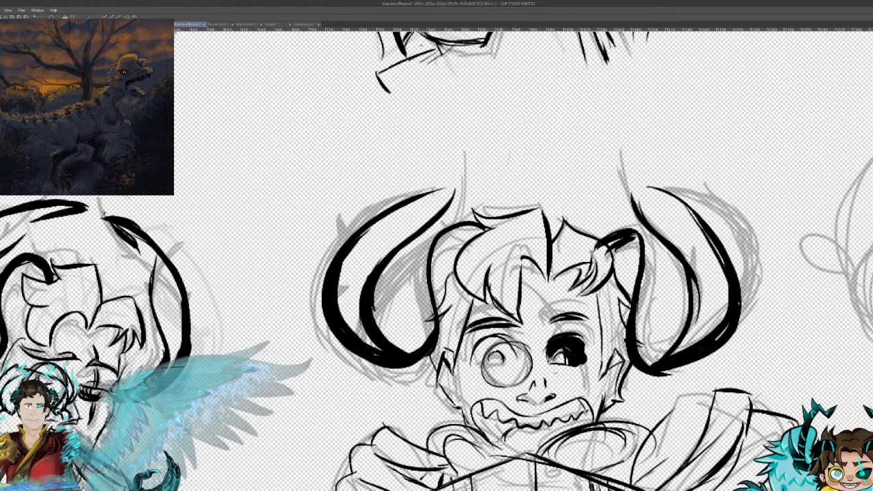
pyautogui.moveTo(481, 434)
pyautogui.mouseDown()
pyautogui.moveTo(504, 448)
pyautogui.moveTo(539, 448)
pyautogui.mouseUp()
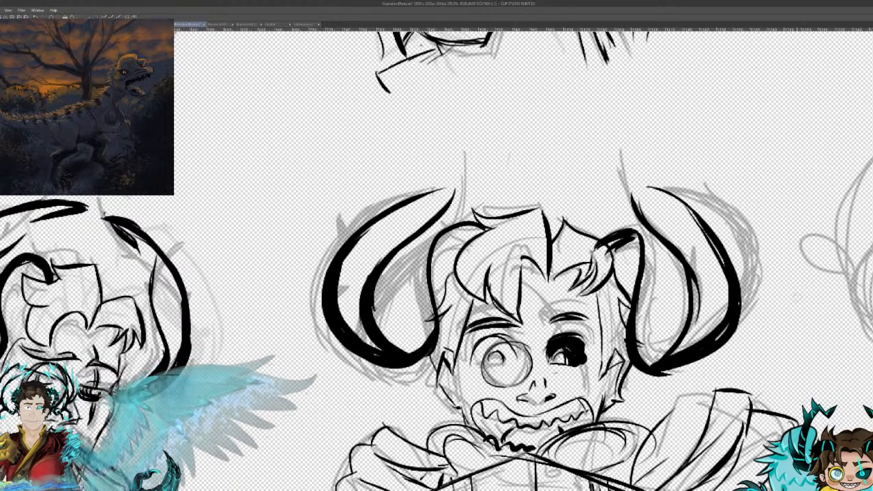
pyautogui.moveTo(436, 191); pyautogui.dragTo(661, 389)
pyautogui.moveTo(253, 176); pyautogui.dragTo(409, 350)
pyautogui.moveTo(449, 273); pyautogui.dragTo(184, 419)
pyautogui.moveTo(643, 98); pyautogui.dragTo(519, 280)
pyautogui.moveTo(478, 82)
pyautogui.mouseDown()
pyautogui.moveTo(307, 102)
pyautogui.moveTo(272, 395)
pyautogui.moveTo(444, 471)
pyautogui.moveTo(528, 481)
pyautogui.mouseUp()
pyautogui.moveTo(464, 307); pyautogui.dragTo(498, 287)
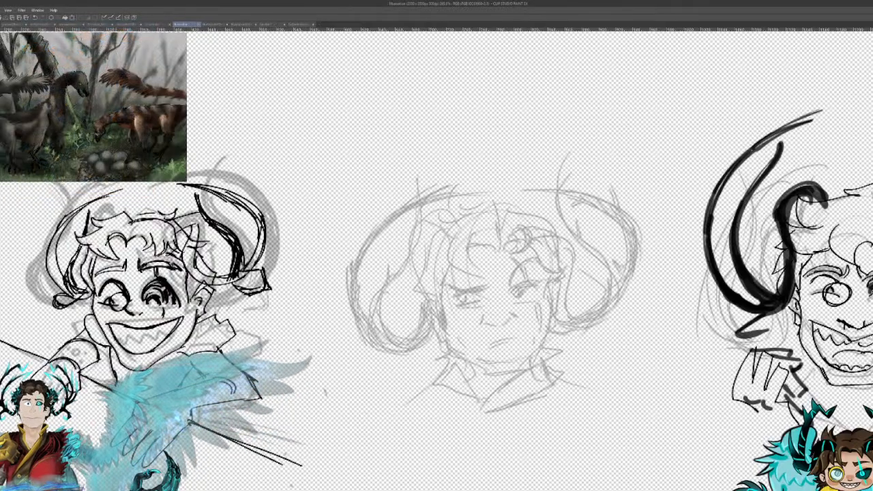
# Step: Switch to the Team Mystery template and clear the handwritten text from the "I Attack" box
pyautogui.click(101, 24)
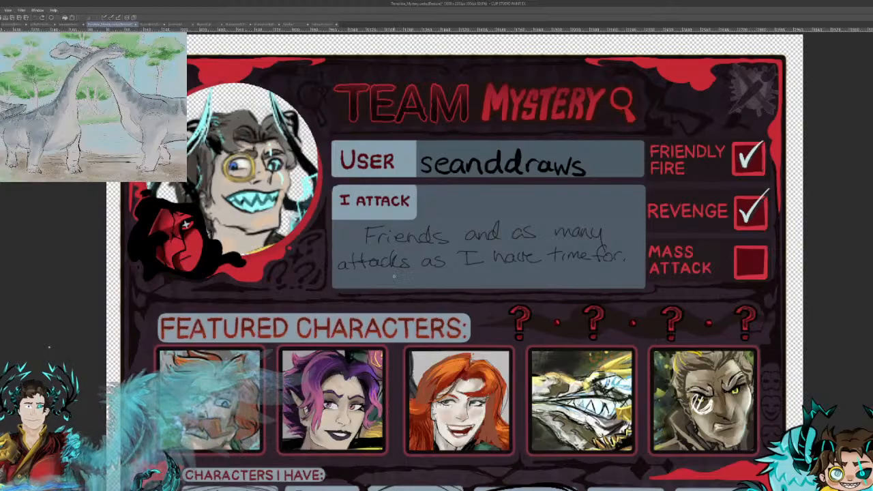
pyautogui.moveTo(368, 268); pyautogui.dragTo(344, 265)
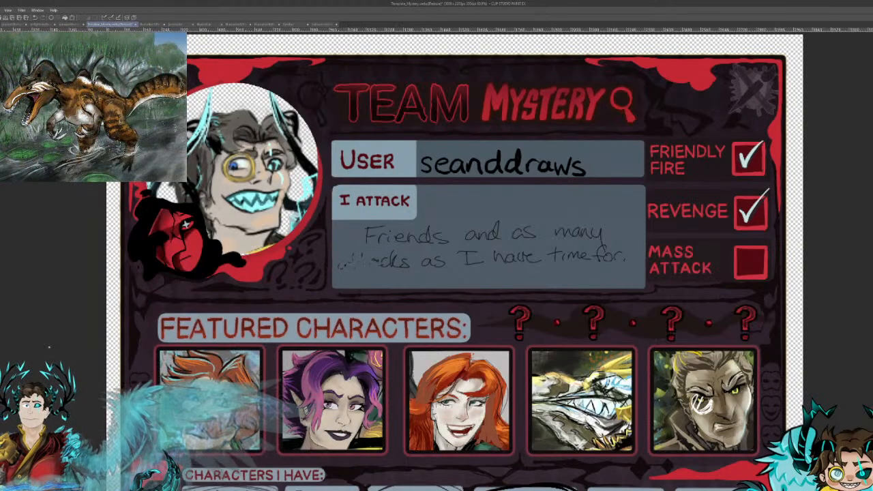
pyautogui.moveTo(339, 222); pyautogui.dragTo(631, 279)
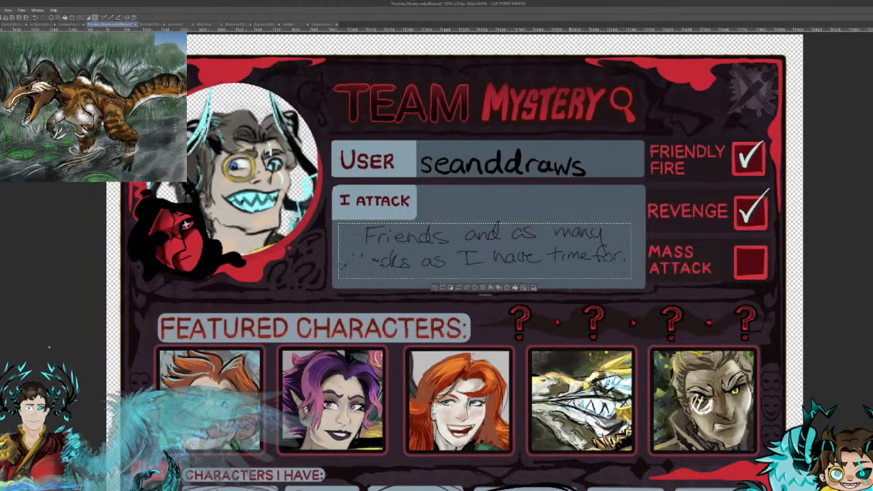
pyautogui.press('Delete')
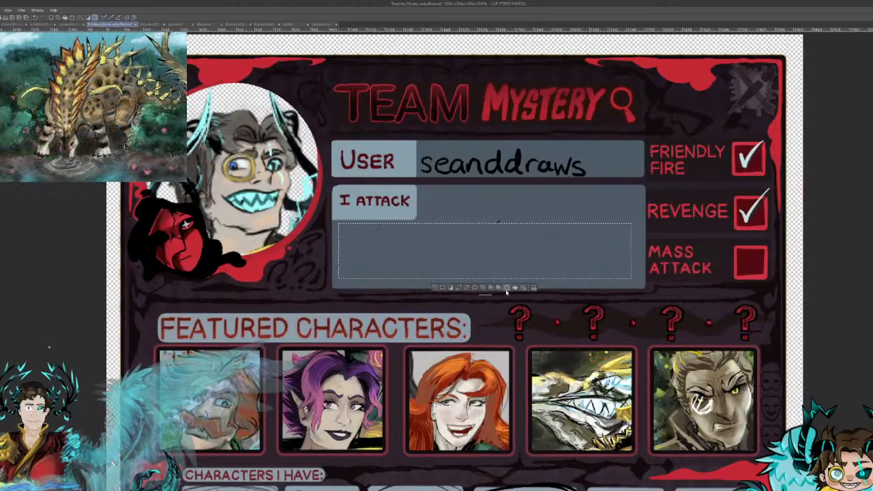
pyautogui.click(434, 288)
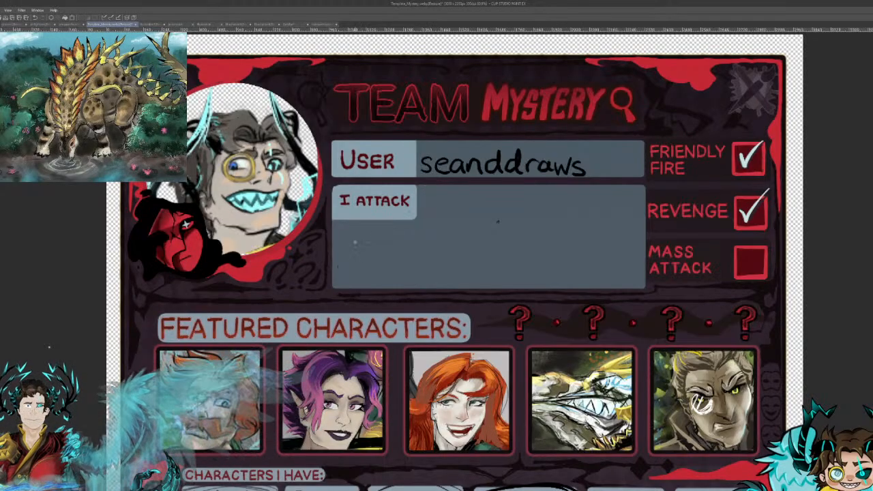
# Step: Handwrite a new entry in the empty "I Attack" box, undoing and redoing its opening strokes
pyautogui.moveTo(355, 231)
pyautogui.mouseDown()
pyautogui.moveTo(355, 254)
pyautogui.moveTo(376, 230)
pyautogui.moveTo(380, 254)
pyautogui.moveTo(386, 240)
pyautogui.mouseUp()
pyautogui.moveTo(385, 248)
pyautogui.mouseDown()
pyautogui.moveTo(401, 251)
pyautogui.moveTo(410, 240)
pyautogui.moveTo(401, 253)
pyautogui.moveTo(414, 241)
pyautogui.moveTo(419, 249)
pyautogui.mouseUp()
pyautogui.hotkey('ctrl', 'z')
pyautogui.hotkey('ctrl', 'z')
pyautogui.moveTo(426, 238)
pyautogui.mouseDown()
pyautogui.moveTo(420, 260)
pyautogui.moveTo(433, 240)
pyautogui.moveTo(470, 249)
pyautogui.mouseUp()
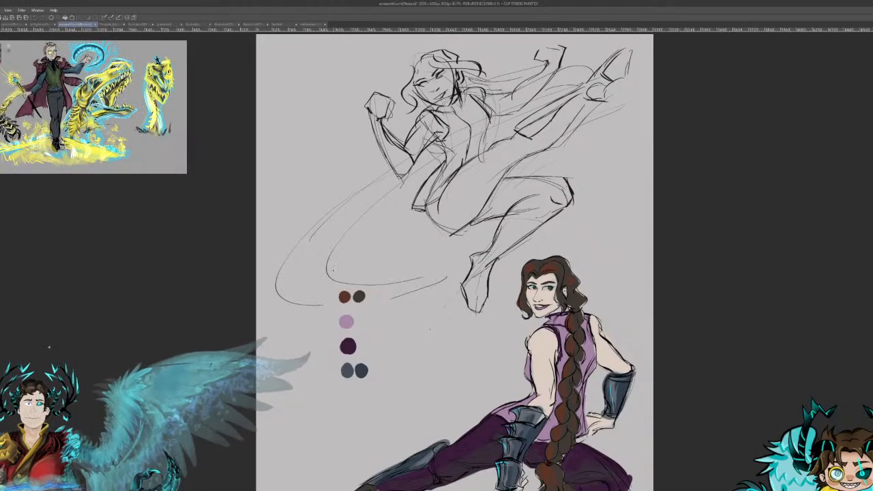
# Step: Strengthen the leaping woman's hip, thigh and bent-knee contours with darker lines on her pose sketch
pyautogui.moveTo(423, 209)
pyautogui.mouseDown()
pyautogui.moveTo(432, 227)
pyautogui.moveTo(464, 232)
pyautogui.moveTo(509, 166)
pyautogui.mouseUp()
pyautogui.moveTo(492, 195); pyautogui.dragTo(539, 148)
pyautogui.moveTo(507, 174); pyautogui.dragTo(512, 165)
pyautogui.moveTo(522, 161); pyautogui.dragTo(545, 148)
pyautogui.moveTo(544, 149); pyautogui.dragTo(578, 113)
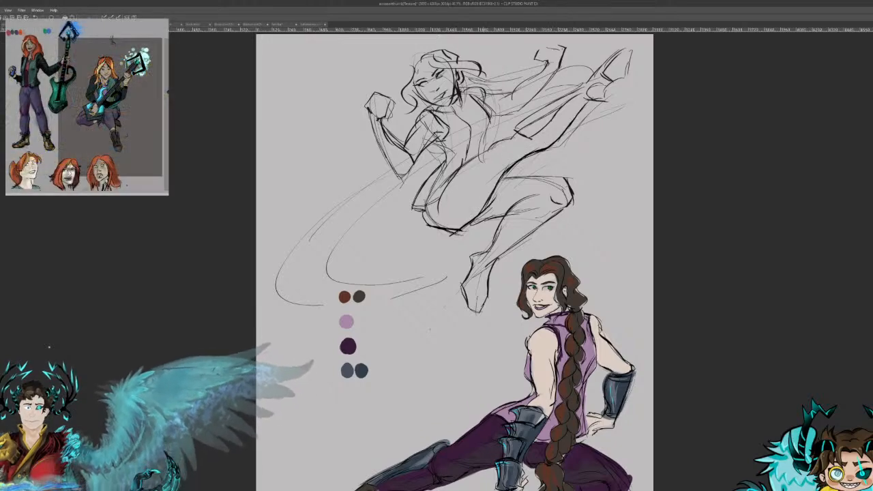
pyautogui.moveTo(448, 233); pyautogui.dragTo(518, 208)
pyautogui.moveTo(504, 171)
pyautogui.mouseDown()
pyautogui.moveTo(573, 179)
pyautogui.moveTo(577, 195)
pyautogui.mouseUp()
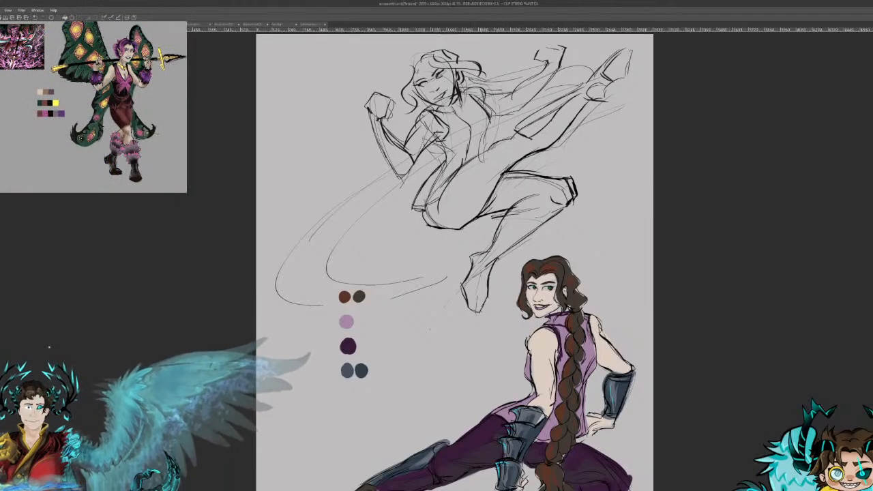
# Step: Switch to the fox-masked violinist artwork and draw dark contour and fold lines on the reclining figure's pink skirt
pyautogui.click(304, 25)
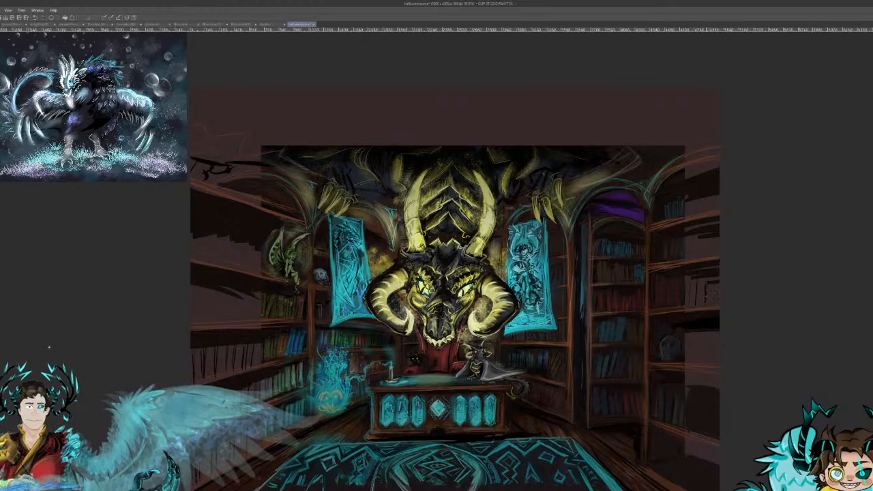
pyautogui.click(267, 24)
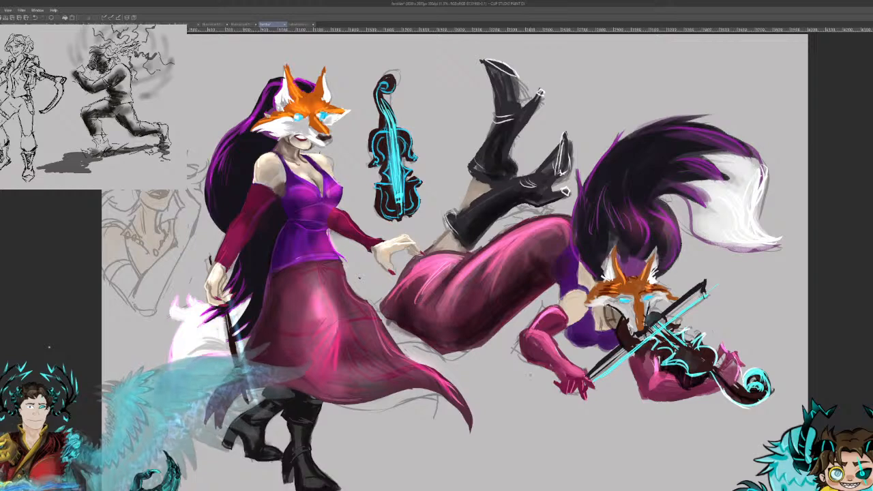
pyautogui.moveTo(438, 294)
pyautogui.mouseDown()
pyautogui.moveTo(502, 234)
pyautogui.moveTo(550, 216)
pyautogui.mouseUp()
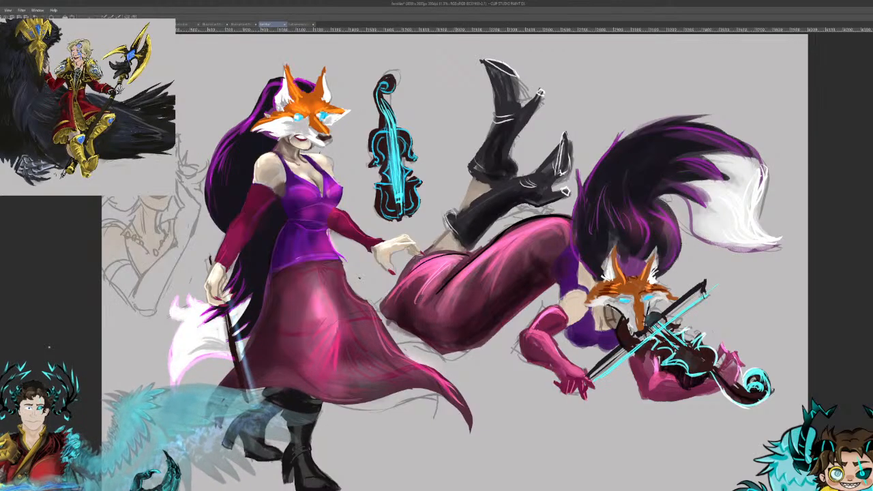
pyautogui.moveTo(457, 256); pyautogui.dragTo(413, 284)
pyautogui.hotkey('ctrl', 'z')
pyautogui.moveTo(457, 267)
pyautogui.mouseDown()
pyautogui.moveTo(422, 299)
pyautogui.moveTo(427, 292)
pyautogui.moveTo(431, 311)
pyautogui.moveTo(442, 274)
pyautogui.moveTo(425, 285)
pyautogui.mouseUp()
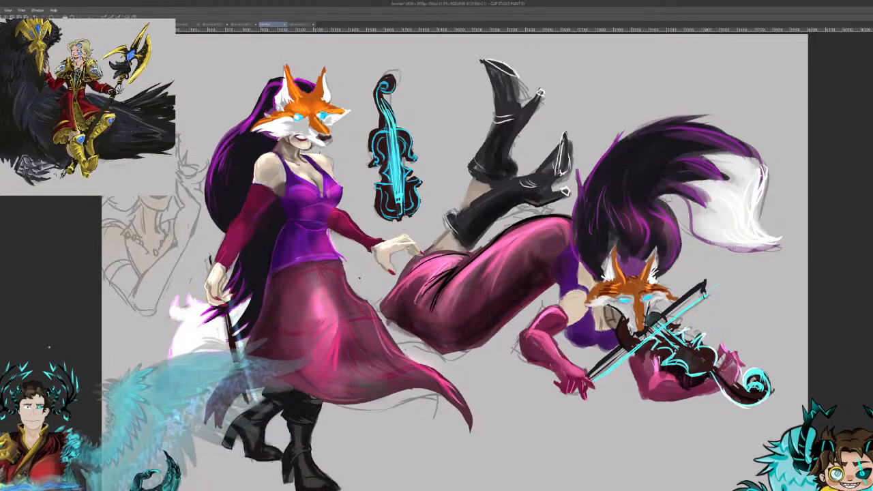
pyautogui.moveTo(442, 255)
pyautogui.mouseDown()
pyautogui.moveTo(385, 303)
pyautogui.moveTo(421, 265)
pyautogui.mouseUp()
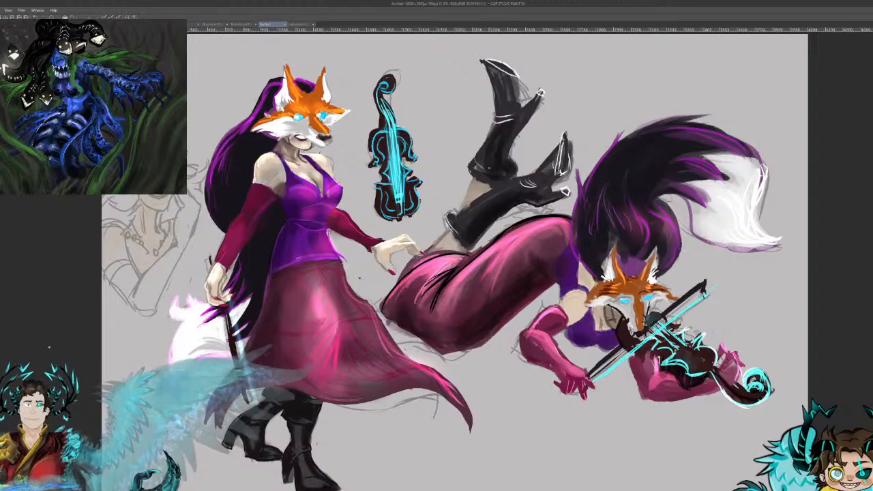
# Step: Darken the outline and shaft creases of the reclining figure's lower black boot
pyautogui.moveTo(447, 215); pyautogui.dragTo(522, 179)
pyautogui.moveTo(462, 212); pyautogui.dragTo(504, 191)
pyautogui.moveTo(464, 227); pyautogui.dragTo(504, 199)
pyautogui.moveTo(469, 223); pyautogui.dragTo(514, 191)
pyautogui.moveTo(472, 225); pyautogui.dragTo(513, 195)
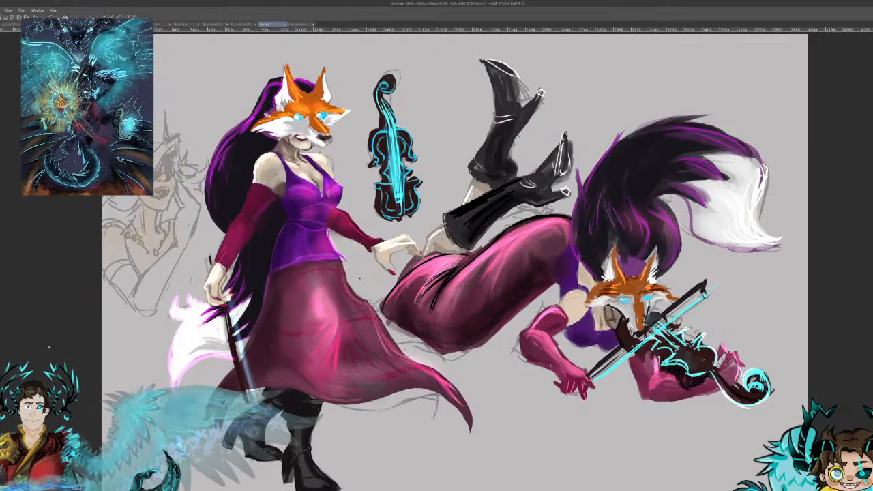
# Step: Look through the other open artworks, return to the Team Mystery template and close it
pyautogui.click(244, 25)
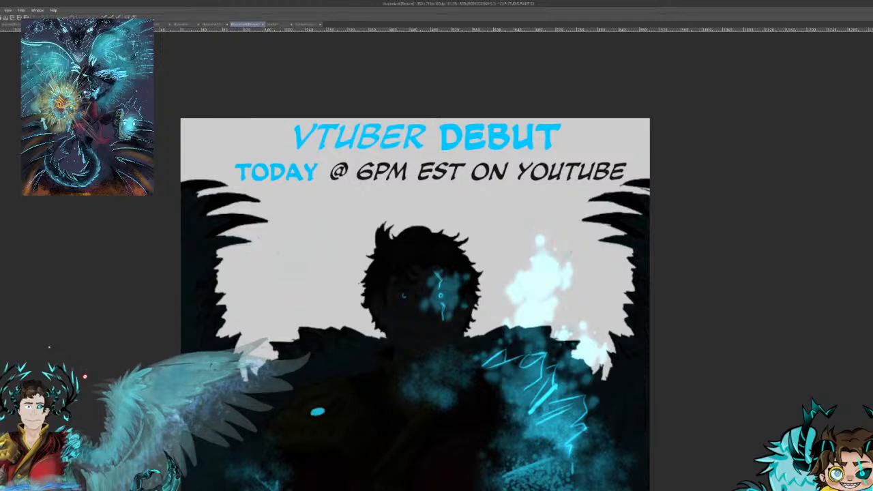
pyautogui.click(217, 25)
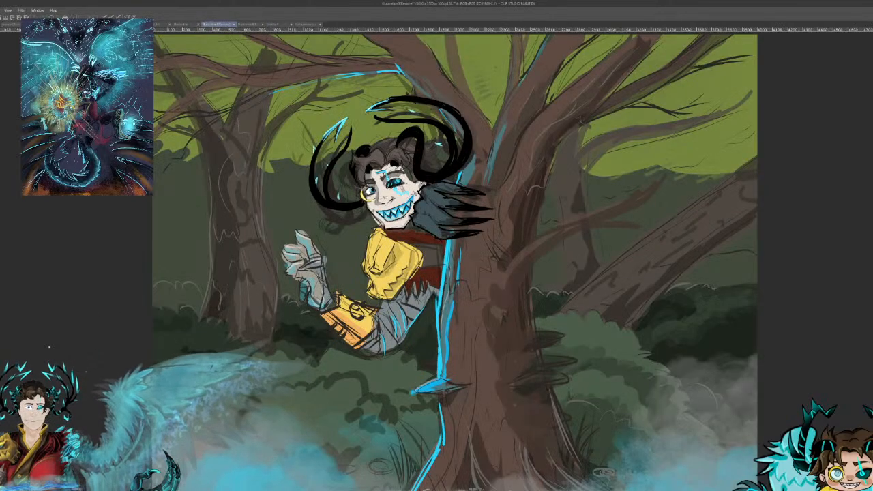
pyautogui.click(188, 26)
pyautogui.click(217, 24)
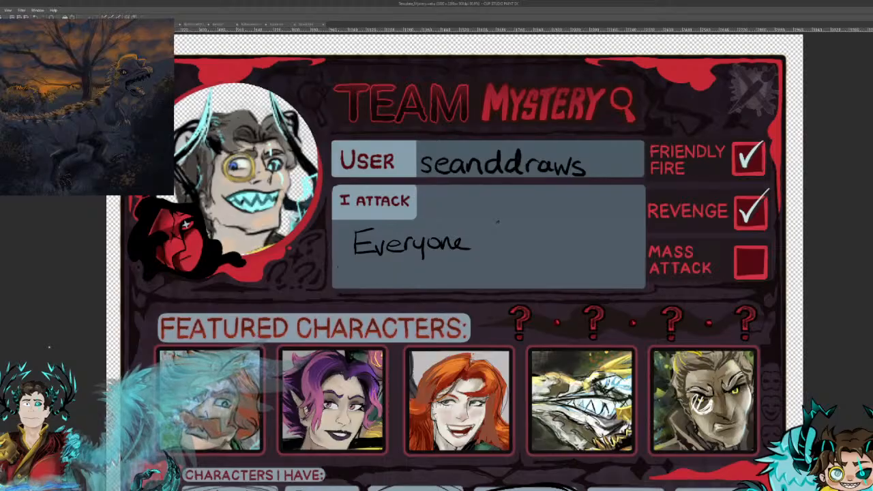
pyautogui.hotkey('ctrl', 'w')
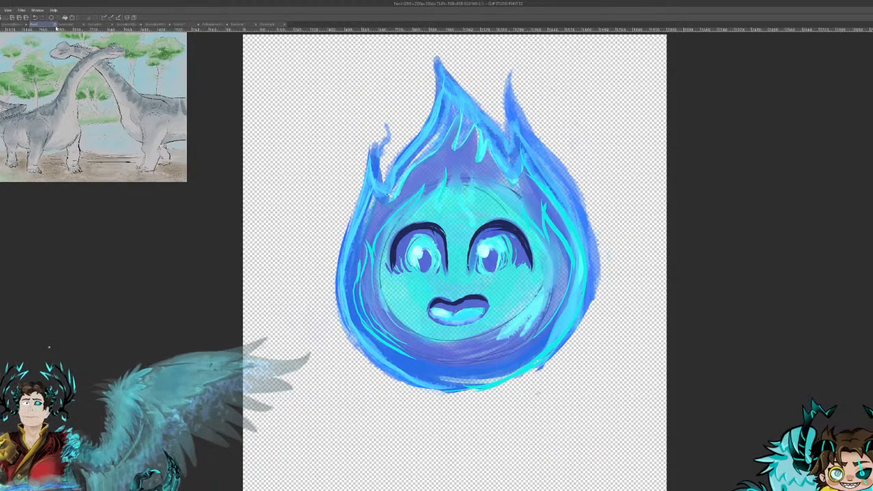
# Step: Close the blue flame, guitarists, VTuber Debut and fox-masked violinist artworks, ending on the horned dragon library painting
pyautogui.click(40, 24)
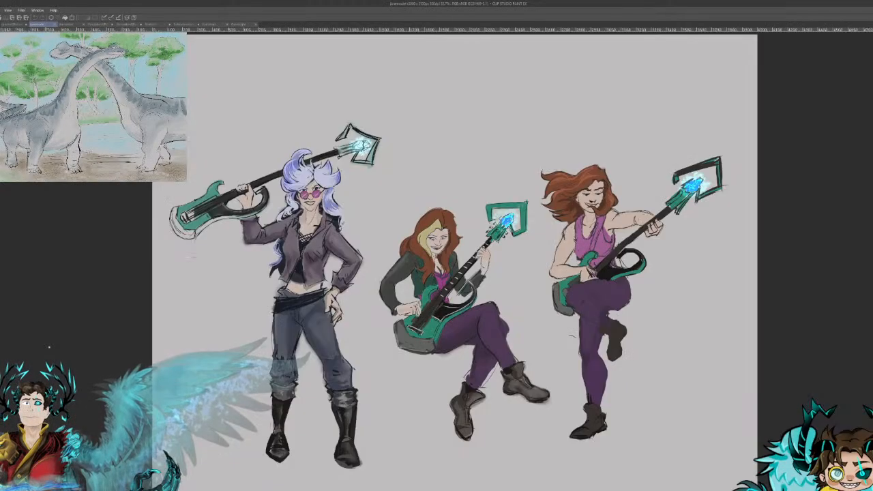
pyautogui.click(55, 25)
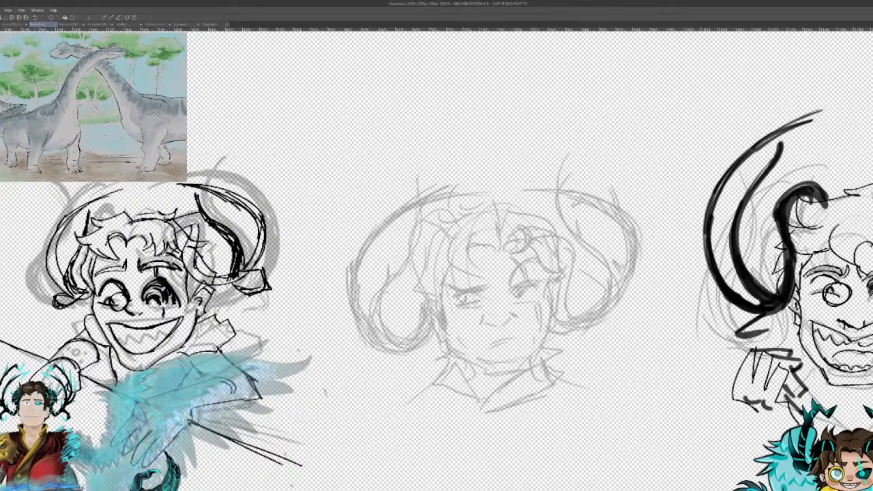
pyautogui.click(71, 25)
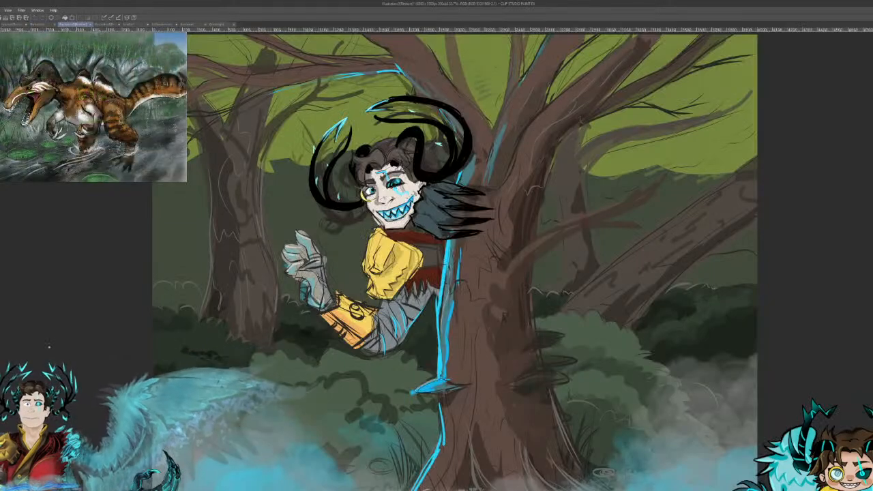
pyautogui.click(106, 25)
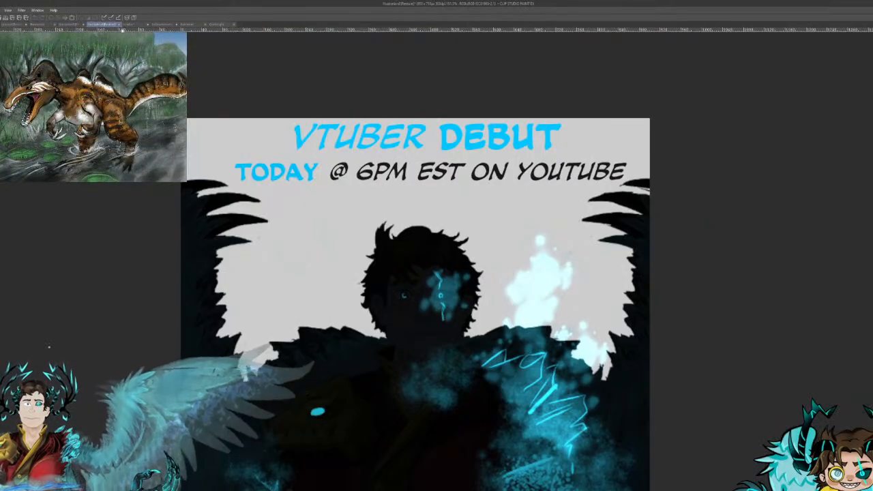
pyautogui.click(465, 220)
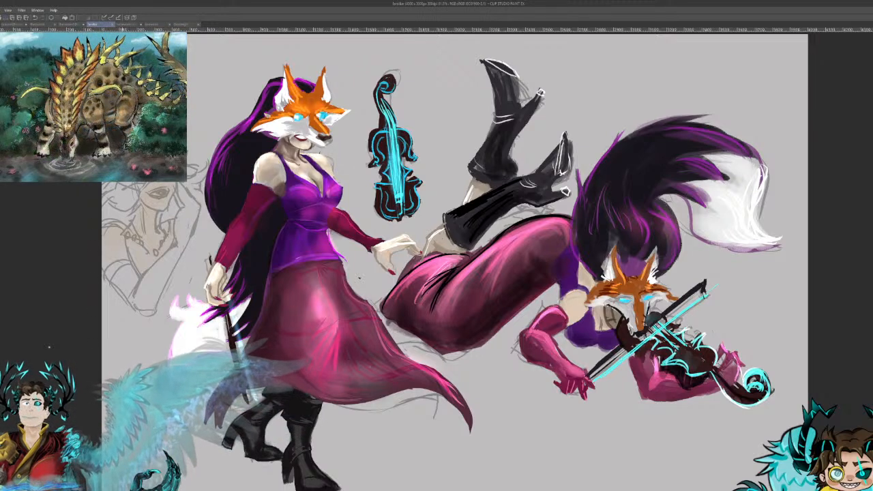
pyautogui.click(112, 25)
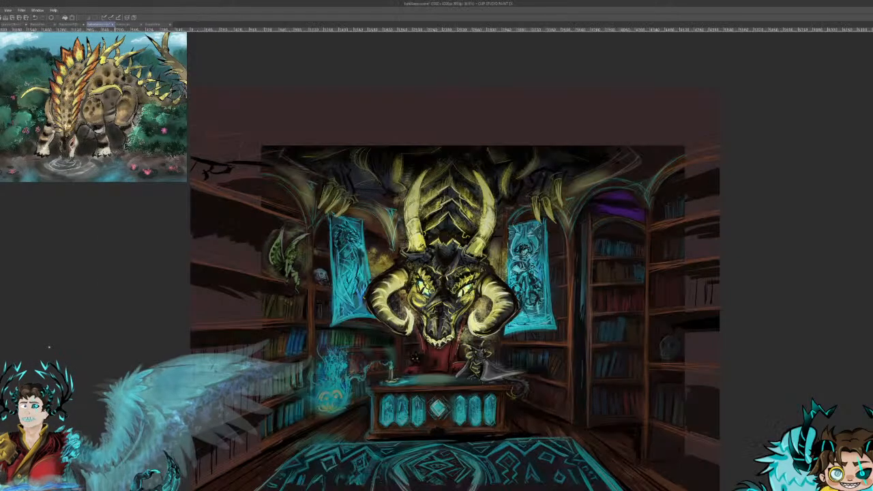
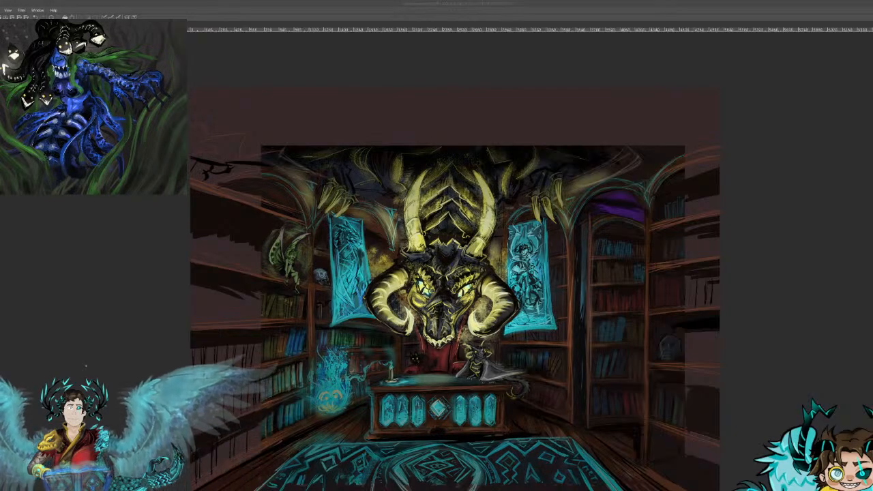
pyautogui.moveTo(578, 363)
pyautogui.mouseDown()
pyautogui.moveTo(570, 383)
pyautogui.moveTo(609, 429)
pyautogui.mouseUp()
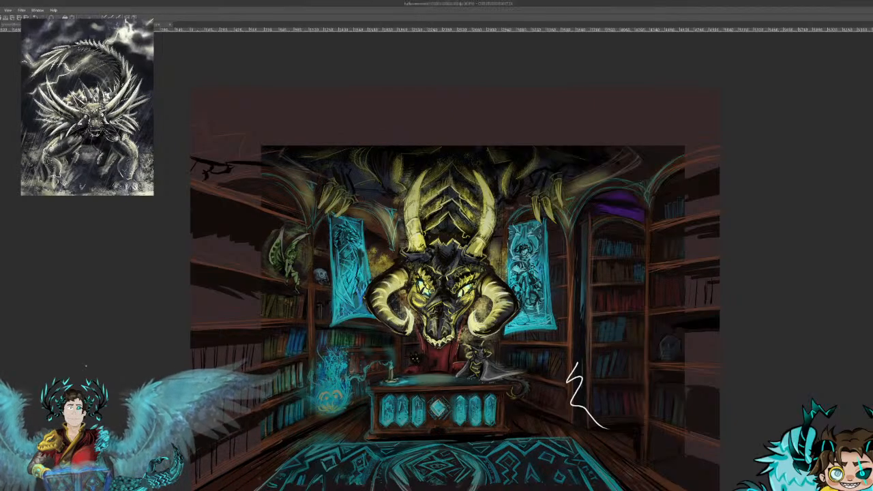
pyautogui.hotkey('ctrl', 'z')
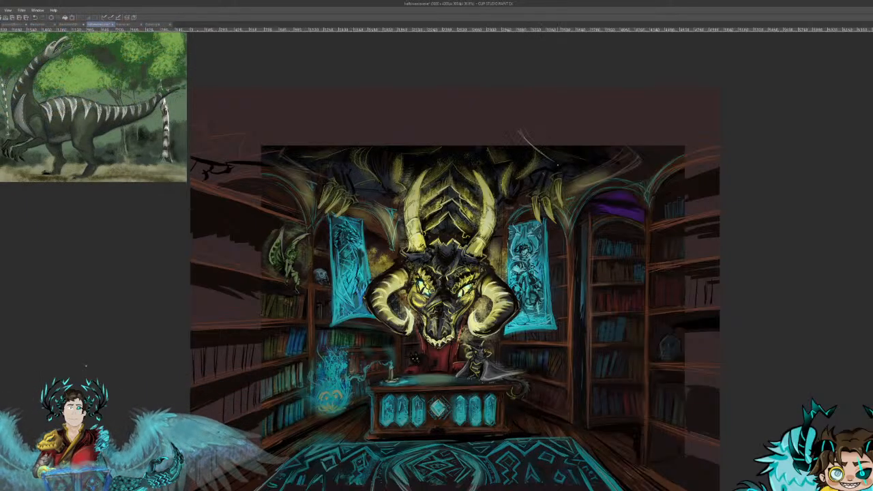
pyautogui.moveTo(585, 100); pyautogui.dragTo(533, 143)
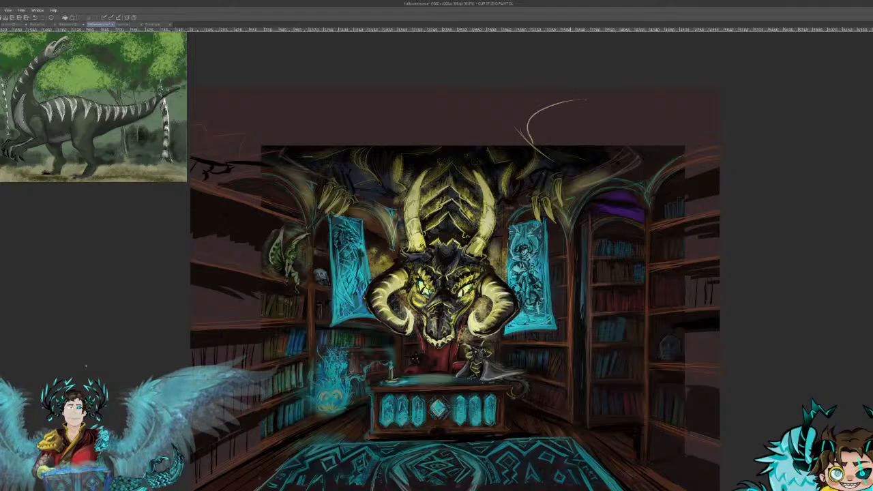
pyautogui.hotkey('ctrl', 'z')
# Step: Sketch pale yellow curved lines in the upper border above the dragon's horns, thickening the pair closest to the centre
pyautogui.moveTo(552, 101)
pyautogui.mouseDown()
pyautogui.moveTo(499, 138)
pyautogui.moveTo(488, 94)
pyautogui.moveTo(500, 88)
pyautogui.mouseUp()
pyautogui.hotkey('ctrl', 'z')
pyautogui.moveTo(509, 154); pyautogui.dragTo(456, 89)
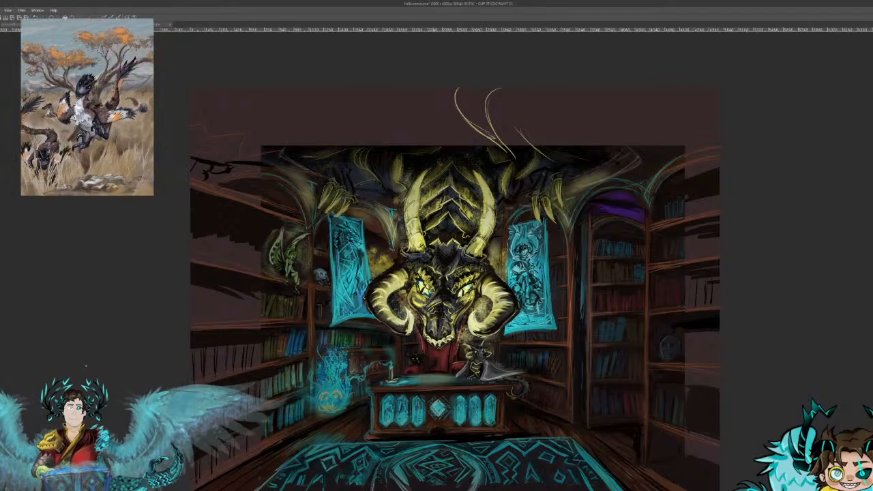
pyautogui.moveTo(398, 139); pyautogui.dragTo(432, 88)
pyautogui.moveTo(380, 146)
pyautogui.mouseDown()
pyautogui.moveTo(406, 108)
pyautogui.moveTo(404, 93)
pyautogui.moveTo(377, 88)
pyautogui.moveTo(276, 145)
pyautogui.mouseUp()
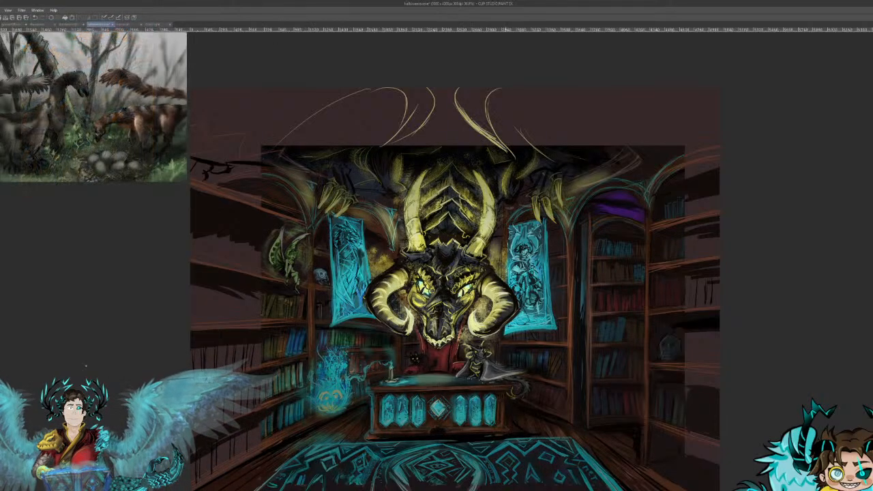
pyautogui.moveTo(479, 123); pyautogui.dragTo(515, 155)
pyautogui.moveTo(398, 127); pyautogui.dragTo(381, 149)
pyautogui.moveTo(424, 116); pyautogui.dragTo(379, 152)
pyautogui.moveTo(433, 101); pyautogui.dragTo(397, 142)
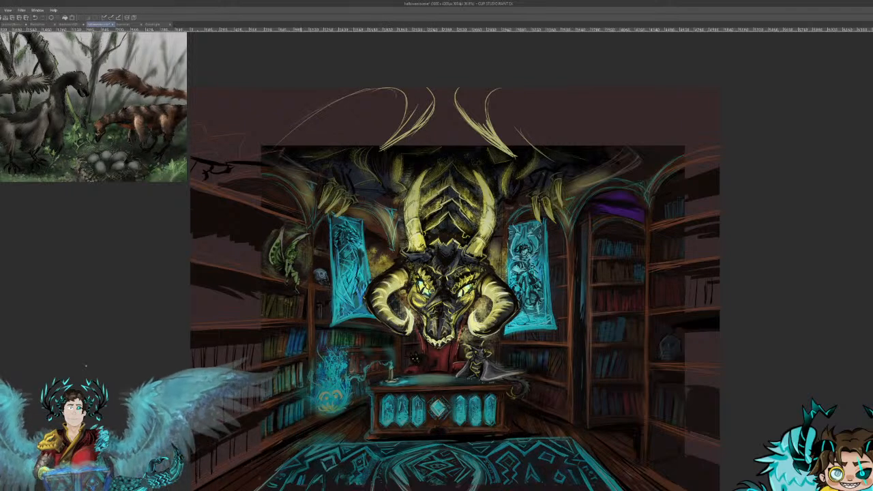
# Step: Sketch long pale yellow arcs across the painting's upper corners and down over the right-hand bookshelves
pyautogui.moveTo(338, 87); pyautogui.dragTo(196, 133)
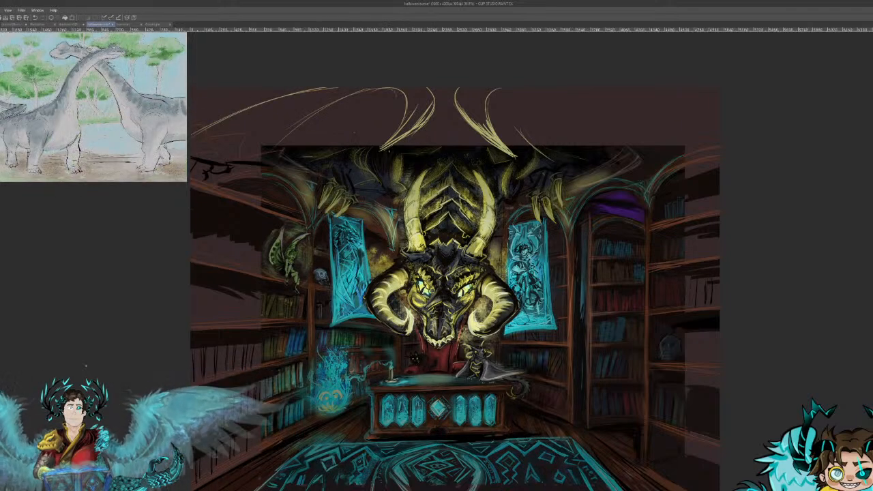
pyautogui.moveTo(560, 87); pyautogui.dragTo(650, 131)
pyautogui.moveTo(559, 89); pyautogui.dragTo(669, 151)
pyautogui.moveTo(671, 88)
pyautogui.mouseDown()
pyautogui.moveTo(718, 104)
pyautogui.moveTo(719, 113)
pyautogui.moveTo(661, 300)
pyautogui.mouseUp()
pyautogui.moveTo(713, 164)
pyautogui.mouseDown()
pyautogui.moveTo(645, 303)
pyautogui.moveTo(643, 112)
pyautogui.moveTo(633, 120)
pyautogui.mouseUp()
pyautogui.moveTo(697, 242)
pyautogui.mouseDown()
pyautogui.moveTo(719, 201)
pyautogui.moveTo(667, 289)
pyautogui.mouseUp()
pyautogui.moveTo(703, 240); pyautogui.dragTo(656, 304)
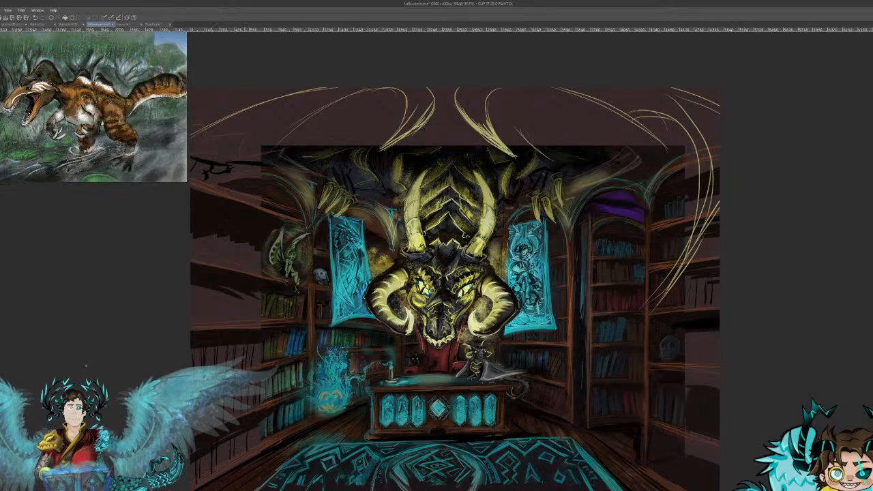
# Step: Draw matching pale yellow arcs sweeping down over the left-hand bookshelves
pyautogui.moveTo(244, 118)
pyautogui.mouseDown()
pyautogui.moveTo(209, 225)
pyautogui.moveTo(269, 311)
pyautogui.mouseUp()
pyautogui.moveTo(221, 263); pyautogui.dragTo(267, 322)
pyautogui.moveTo(191, 236)
pyautogui.mouseDown()
pyautogui.moveTo(250, 317)
pyautogui.moveTo(275, 326)
pyautogui.mouseUp()
pyautogui.moveTo(191, 176); pyautogui.dragTo(261, 316)
pyautogui.moveTo(221, 142); pyautogui.dragTo(249, 307)
pyautogui.moveTo(240, 121); pyautogui.dragTo(205, 229)
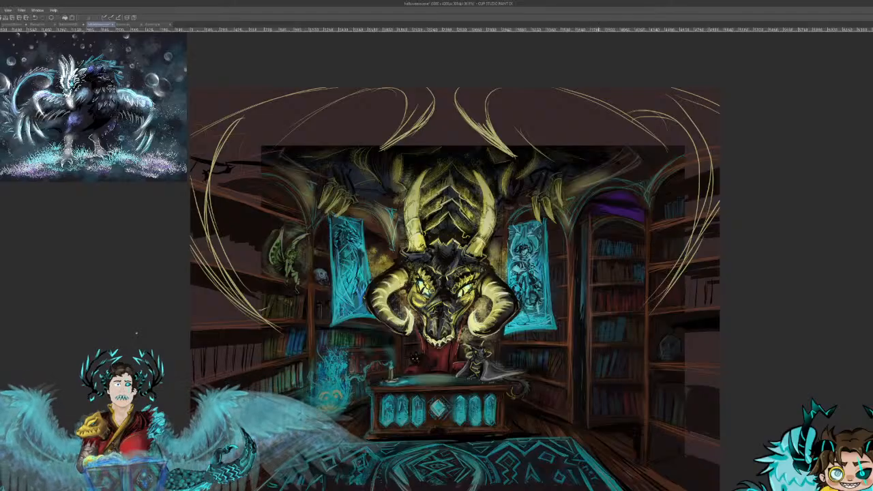
# Step: Switch to the bedroom sketch and ink the reclining horned man's glowing-eye side cheek, jaw and chin in black
pyautogui.click(130, 24)
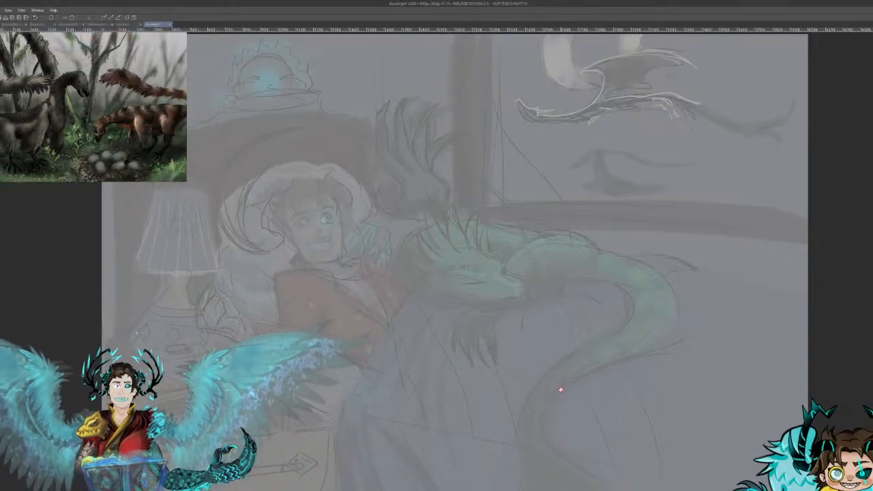
pyautogui.moveTo(561, 389); pyautogui.dragTo(832, 475)
pyautogui.moveTo(754, 217); pyautogui.dragTo(788, 152)
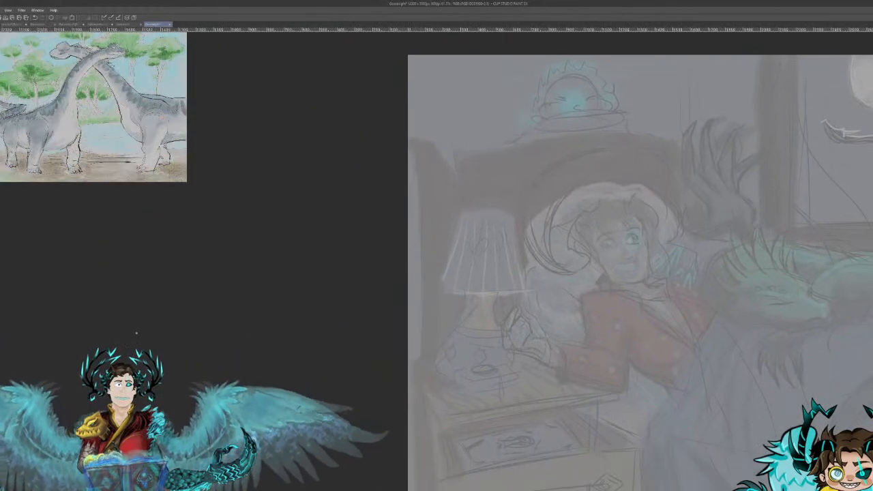
pyautogui.scroll(5, 458, 297)
pyautogui.moveTo(614, 205); pyautogui.dragTo(440, 281)
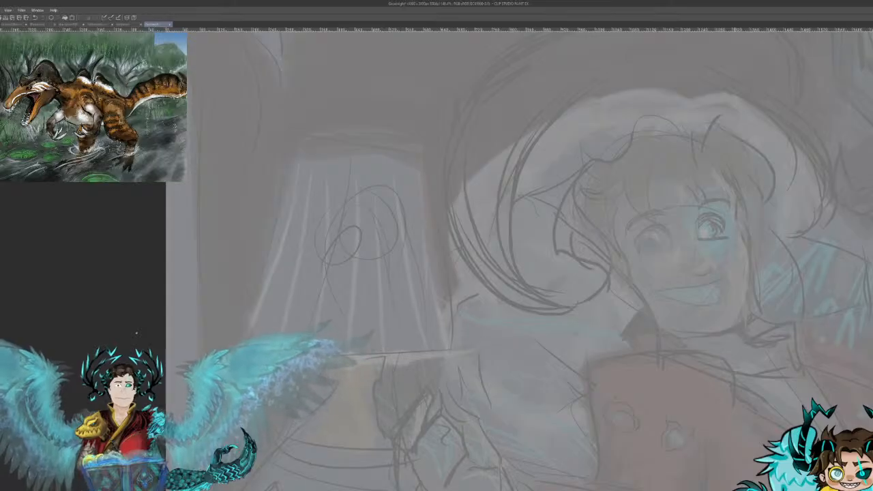
pyautogui.moveTo(728, 183)
pyautogui.mouseDown()
pyautogui.moveTo(743, 244)
pyautogui.moveTo(736, 320)
pyautogui.mouseUp()
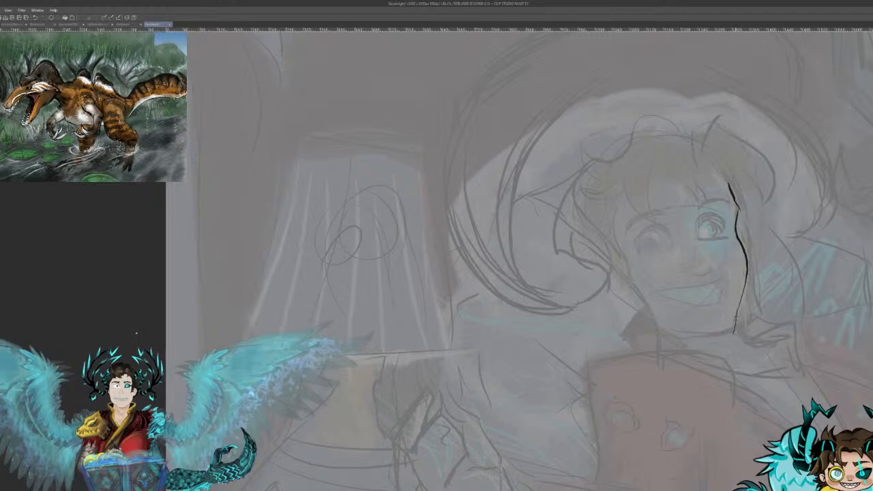
pyautogui.moveTo(736, 333); pyautogui.dragTo(695, 342)
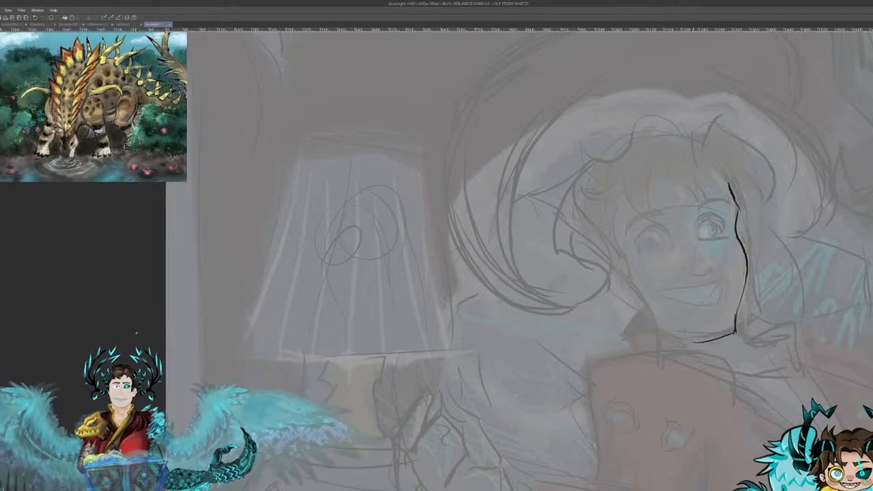
pyautogui.hotkey('ctrl', 'z')
pyautogui.moveTo(686, 337)
pyautogui.mouseDown()
pyautogui.moveTo(734, 331)
pyautogui.moveTo(707, 337)
pyautogui.mouseUp()
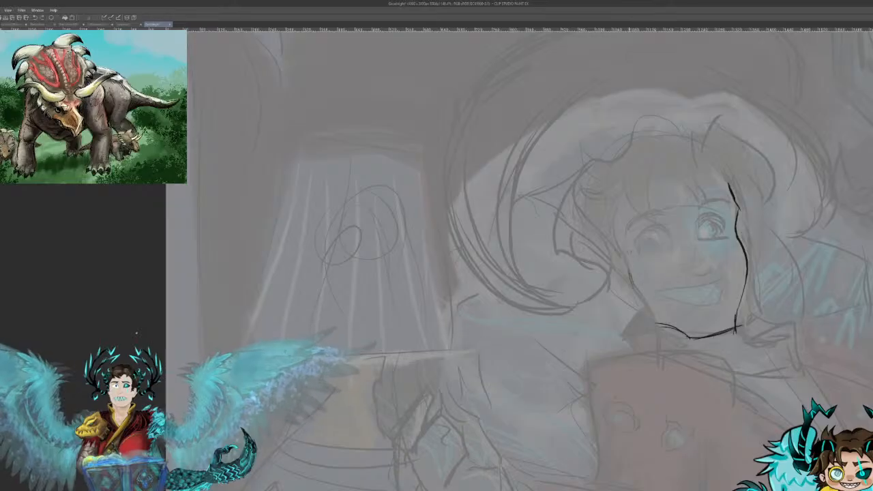
# Step: Ink the opposite cheek contour and ear base of the reclining man, undoing a stray stroke
pyautogui.moveTo(616, 223); pyautogui.dragTo(633, 270)
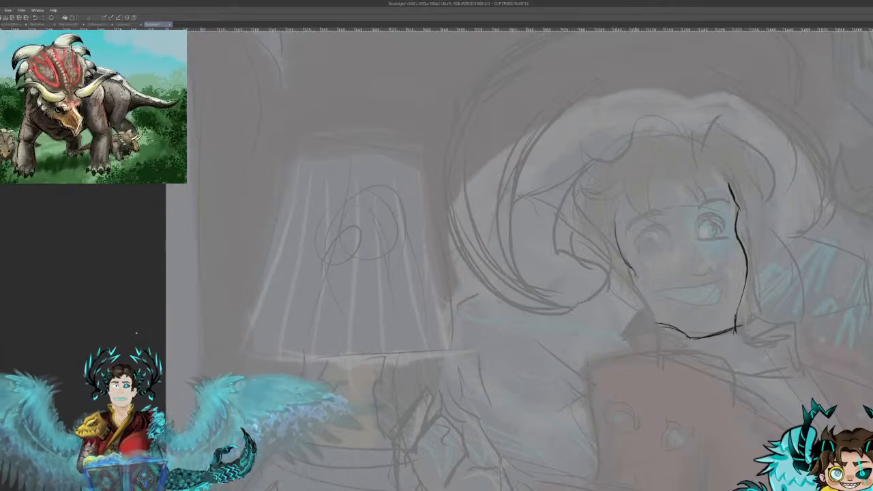
pyautogui.moveTo(619, 273)
pyautogui.mouseDown()
pyautogui.moveTo(612, 268)
pyautogui.moveTo(641, 303)
pyautogui.moveTo(632, 294)
pyautogui.mouseUp()
pyautogui.hotkey('ctrl', 'z')
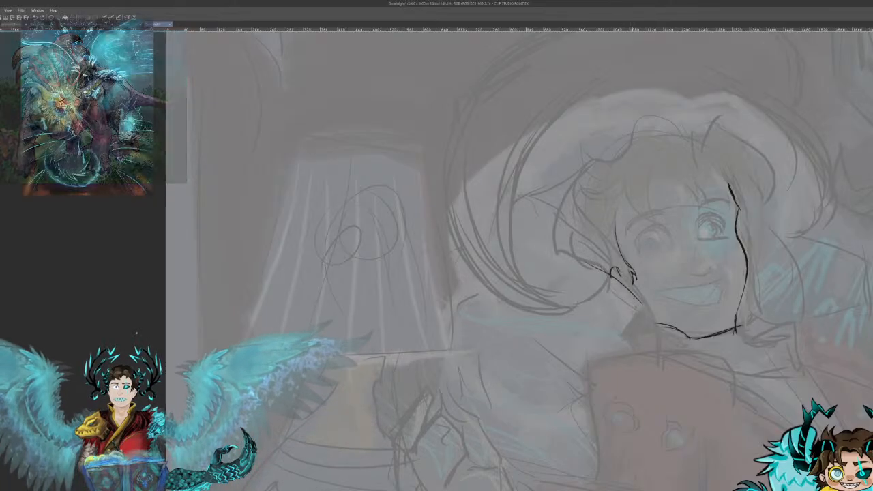
# Step: Ink the lamp-side horn's upper curl and long inner prong in black, undoing and redrawing the first sweep
pyautogui.moveTo(618, 162)
pyautogui.mouseDown()
pyautogui.moveTo(567, 193)
pyautogui.moveTo(592, 247)
pyautogui.mouseUp()
pyautogui.moveTo(569, 220)
pyautogui.mouseDown()
pyautogui.moveTo(595, 249)
pyautogui.moveTo(539, 307)
pyautogui.moveTo(576, 101)
pyautogui.mouseUp()
pyautogui.moveTo(564, 300); pyautogui.dragTo(526, 143)
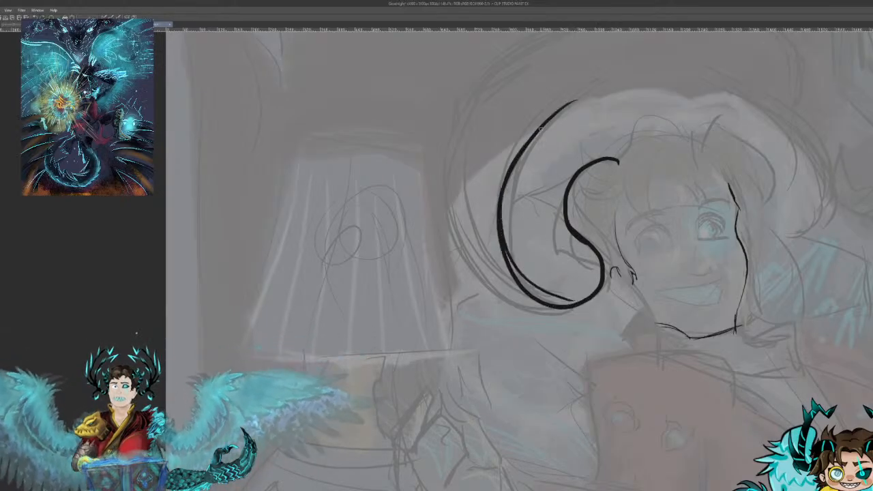
pyautogui.hotkey('ctrl', 'z')
pyautogui.hotkey('ctrl', 'z')
pyautogui.moveTo(573, 73)
pyautogui.mouseDown()
pyautogui.moveTo(538, 184)
pyautogui.moveTo(553, 265)
pyautogui.moveTo(576, 286)
pyautogui.moveTo(571, 281)
pyautogui.moveTo(571, 316)
pyautogui.moveTo(566, 279)
pyautogui.moveTo(537, 232)
pyautogui.moveTo(572, 109)
pyautogui.moveTo(534, 197)
pyautogui.moveTo(543, 251)
pyautogui.mouseUp()
pyautogui.hotkey('ctrl', 'z')
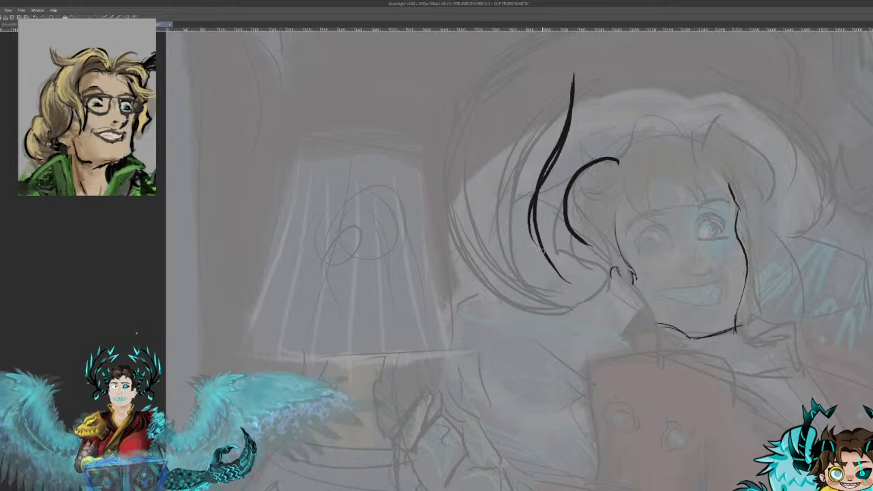
pyautogui.moveTo(559, 147)
pyautogui.mouseDown()
pyautogui.moveTo(529, 222)
pyautogui.moveTo(549, 163)
pyautogui.moveTo(531, 203)
pyautogui.moveTo(539, 261)
pyautogui.mouseUp()
pyautogui.moveTo(532, 219); pyautogui.dragTo(566, 294)
# Step: Ink the horn's long outer prong from its rounded lower bend up to a pointed tip
pyautogui.moveTo(547, 265)
pyautogui.mouseDown()
pyautogui.moveTo(577, 299)
pyautogui.moveTo(583, 289)
pyautogui.moveTo(585, 310)
pyautogui.moveTo(472, 185)
pyautogui.mouseUp()
pyautogui.moveTo(498, 297); pyautogui.dragTo(517, 87)
pyautogui.moveTo(473, 236); pyautogui.dragTo(554, 54)
pyautogui.moveTo(502, 118); pyautogui.dragTo(566, 48)
pyautogui.moveTo(529, 78)
pyautogui.mouseDown()
pyautogui.moveTo(472, 192)
pyautogui.moveTo(487, 255)
pyautogui.mouseUp()
pyautogui.moveTo(475, 198); pyautogui.dragTo(487, 262)
pyautogui.moveTo(512, 105); pyautogui.dragTo(476, 212)
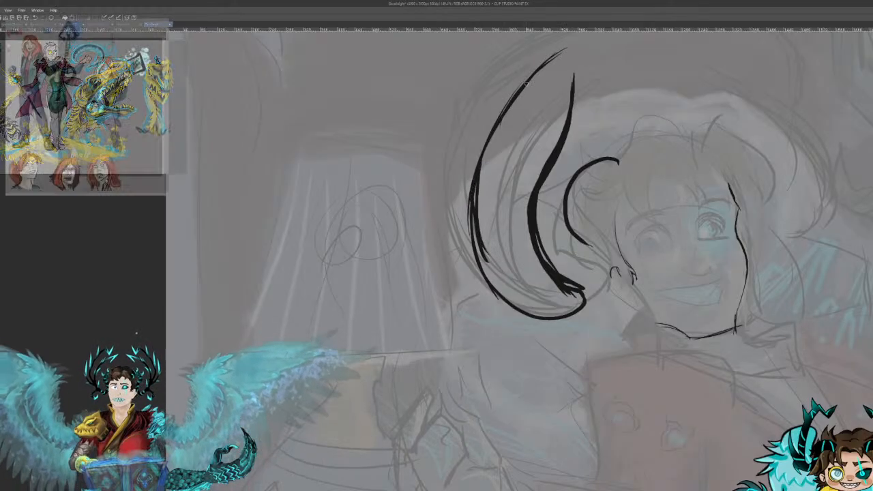
# Step: Thicken the outer prong and fill the horn's lower bend and base curve with solid black
pyautogui.moveTo(498, 121); pyautogui.dragTo(479, 180)
pyautogui.moveTo(496, 137)
pyautogui.mouseDown()
pyautogui.moveTo(476, 226)
pyautogui.moveTo(484, 260)
pyautogui.mouseUp()
pyautogui.moveTo(476, 206)
pyautogui.mouseDown()
pyautogui.moveTo(481, 252)
pyautogui.moveTo(513, 294)
pyautogui.mouseUp()
pyautogui.moveTo(481, 259)
pyautogui.mouseDown()
pyautogui.moveTo(514, 302)
pyautogui.moveTo(484, 264)
pyautogui.moveTo(536, 317)
pyautogui.mouseUp()
pyautogui.moveTo(506, 292)
pyautogui.mouseDown()
pyautogui.moveTo(551, 317)
pyautogui.moveTo(570, 292)
pyautogui.moveTo(562, 288)
pyautogui.moveTo(569, 293)
pyautogui.moveTo(556, 311)
pyautogui.moveTo(573, 286)
pyautogui.moveTo(575, 308)
pyautogui.moveTo(580, 290)
pyautogui.moveTo(570, 290)
pyautogui.moveTo(577, 305)
pyautogui.moveTo(575, 295)
pyautogui.moveTo(599, 289)
pyautogui.moveTo(616, 269)
pyautogui.moveTo(566, 194)
pyautogui.moveTo(609, 276)
pyautogui.mouseUp()
pyautogui.moveTo(574, 231)
pyautogui.mouseDown()
pyautogui.moveTo(611, 265)
pyautogui.moveTo(593, 249)
pyautogui.moveTo(585, 300)
pyautogui.mouseUp()
pyautogui.moveTo(606, 247)
pyautogui.mouseDown()
pyautogui.moveTo(583, 297)
pyautogui.moveTo(602, 280)
pyautogui.mouseUp()
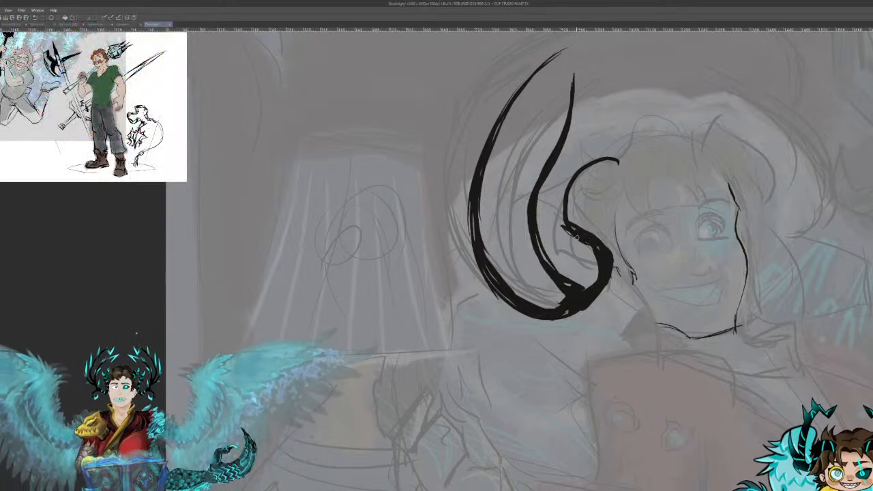
pyautogui.moveTo(557, 219)
pyautogui.mouseDown()
pyautogui.moveTo(597, 238)
pyautogui.moveTo(601, 262)
pyautogui.moveTo(577, 232)
pyautogui.moveTo(603, 277)
pyautogui.moveTo(579, 239)
pyautogui.moveTo(599, 262)
pyautogui.mouseUp()
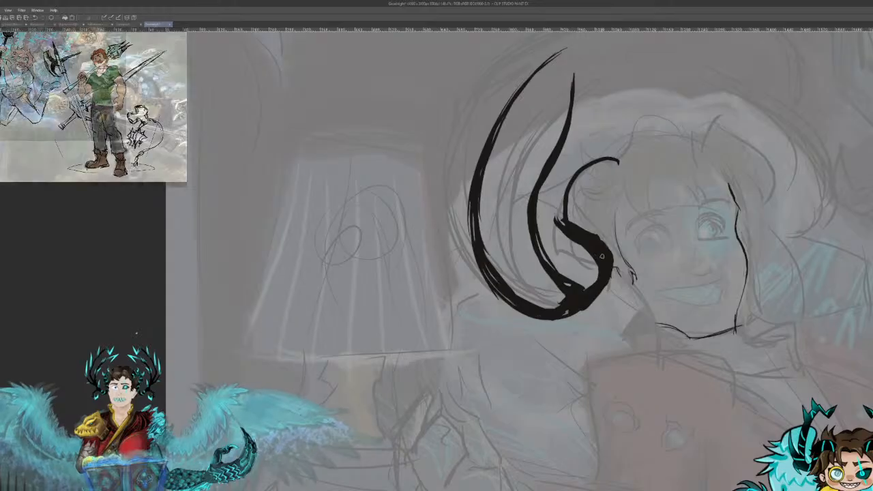
# Step: Thicken the horn's small upper curl and add hooked, spiky ends where it meets the hair, undoing the last stroke
pyautogui.moveTo(588, 233)
pyautogui.mouseDown()
pyautogui.moveTo(577, 181)
pyautogui.moveTo(573, 213)
pyautogui.moveTo(605, 180)
pyautogui.moveTo(582, 183)
pyautogui.moveTo(603, 195)
pyautogui.mouseUp()
pyautogui.moveTo(565, 232); pyautogui.dragTo(595, 159)
pyautogui.moveTo(566, 184); pyautogui.dragTo(600, 159)
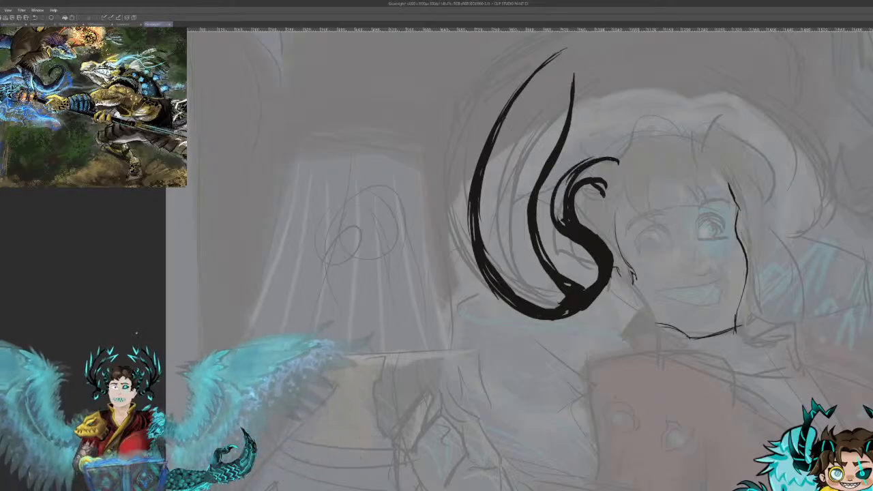
pyautogui.moveTo(588, 199)
pyautogui.mouseDown()
pyautogui.moveTo(623, 195)
pyautogui.moveTo(619, 172)
pyautogui.mouseUp()
pyautogui.moveTo(614, 182)
pyautogui.mouseDown()
pyautogui.moveTo(626, 177)
pyautogui.moveTo(648, 127)
pyautogui.mouseUp()
pyautogui.hotkey('ctrl', 'z')
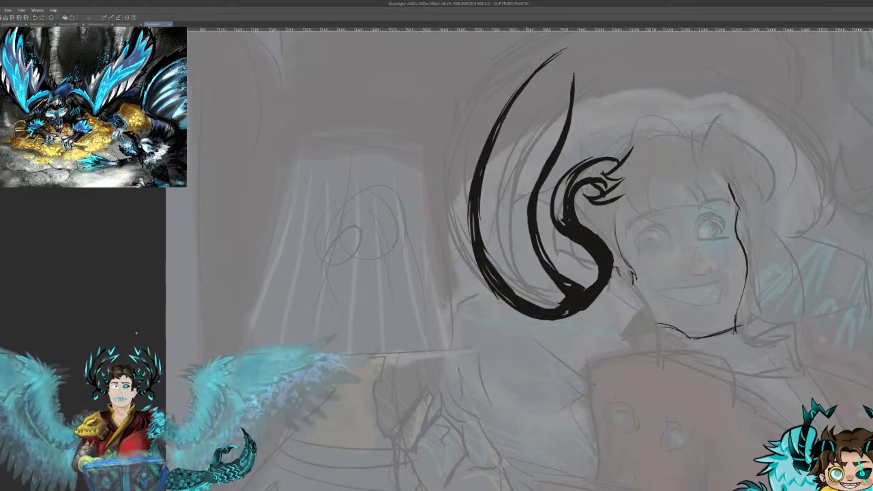
# Step: Ink the hair's crown tuft, curled fringe and pointed strands beside the window-side temple in black
pyautogui.moveTo(626, 155)
pyautogui.mouseDown()
pyautogui.moveTo(665, 124)
pyautogui.moveTo(656, 117)
pyautogui.moveTo(686, 117)
pyautogui.moveTo(694, 161)
pyautogui.mouseUp()
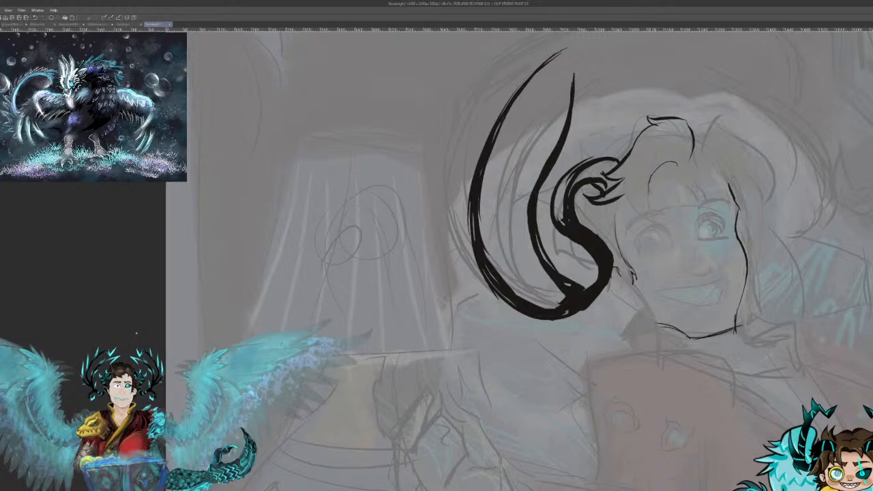
pyautogui.moveTo(641, 176)
pyautogui.mouseDown()
pyautogui.moveTo(632, 202)
pyautogui.moveTo(666, 206)
pyautogui.mouseUp()
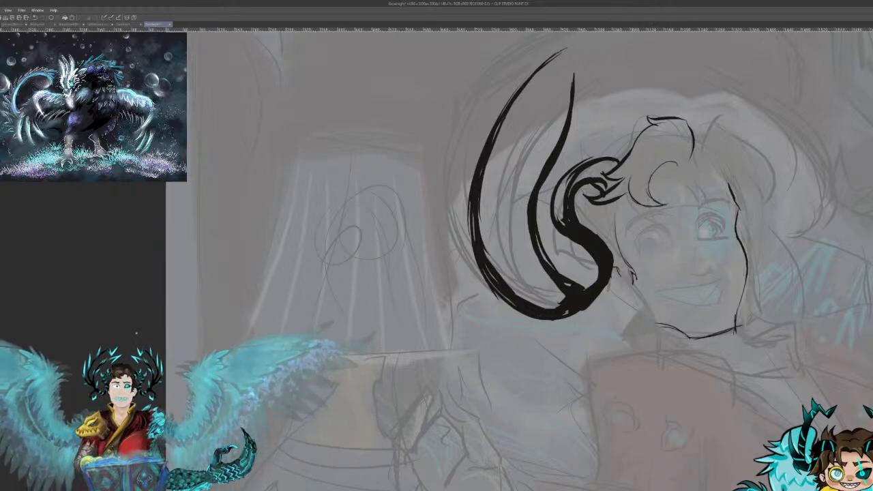
pyautogui.moveTo(607, 192)
pyautogui.mouseDown()
pyautogui.moveTo(595, 201)
pyautogui.moveTo(609, 200)
pyautogui.mouseUp()
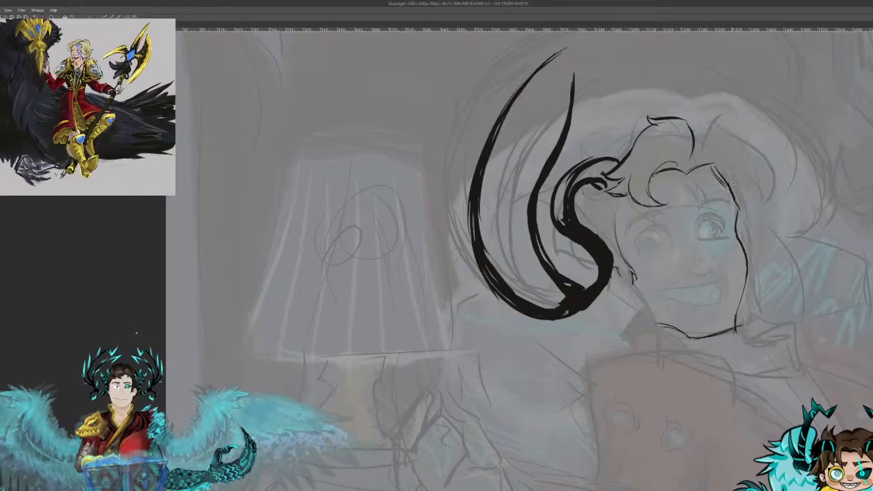
pyautogui.moveTo(719, 154); pyautogui.dragTo(734, 183)
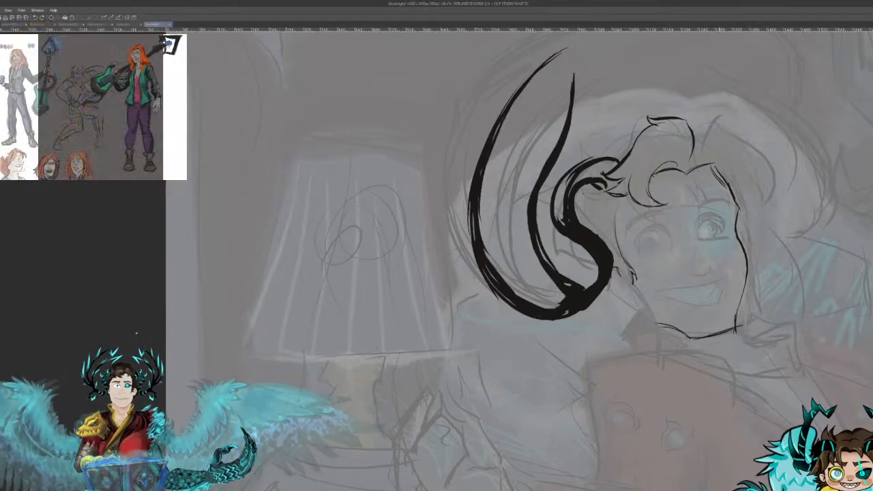
pyautogui.moveTo(720, 168)
pyautogui.mouseDown()
pyautogui.moveTo(735, 182)
pyautogui.moveTo(741, 166)
pyautogui.moveTo(753, 189)
pyautogui.moveTo(747, 163)
pyautogui.moveTo(766, 166)
pyautogui.moveTo(727, 128)
pyautogui.mouseUp()
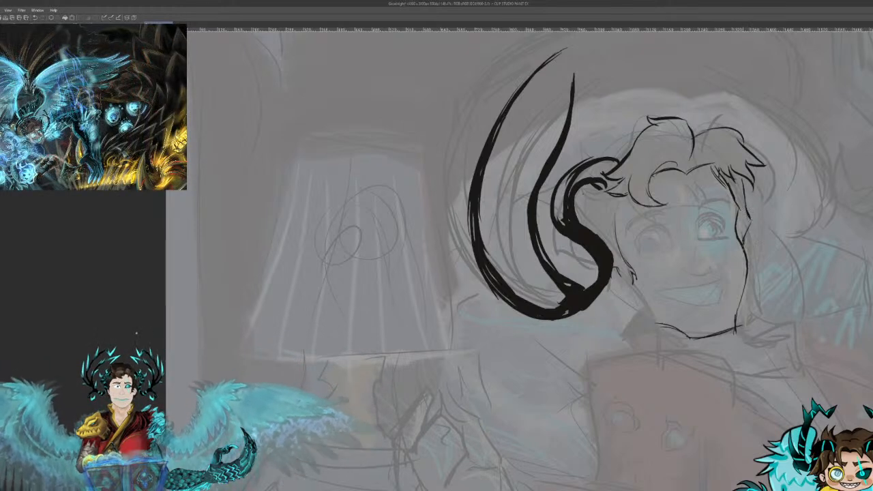
# Step: Ink the hair lock above the lamp-side horn's upper curl, undoing and redrawing the first stroke
pyautogui.moveTo(632, 138); pyautogui.dragTo(584, 154)
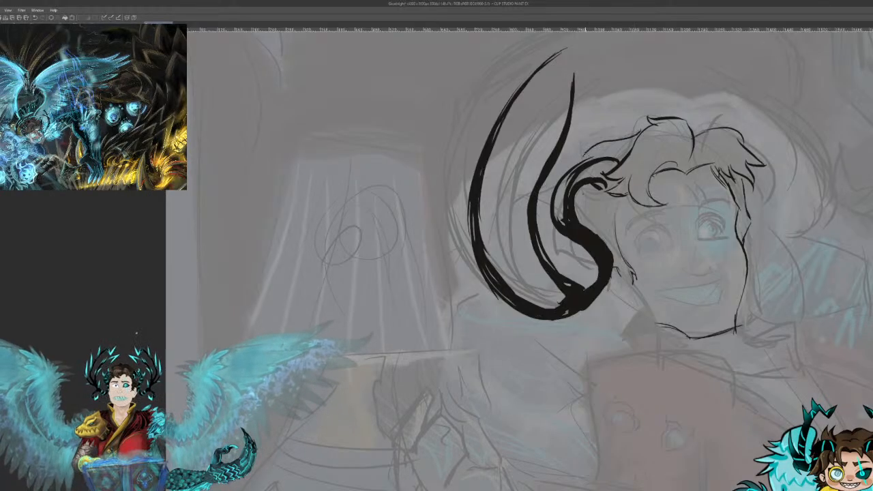
pyautogui.hotkey('ctrl', 'z')
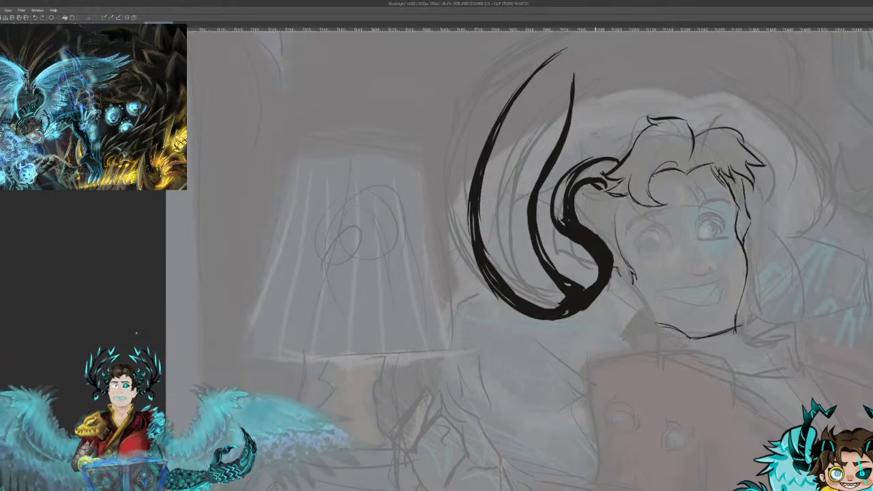
pyautogui.moveTo(595, 151); pyautogui.dragTo(628, 135)
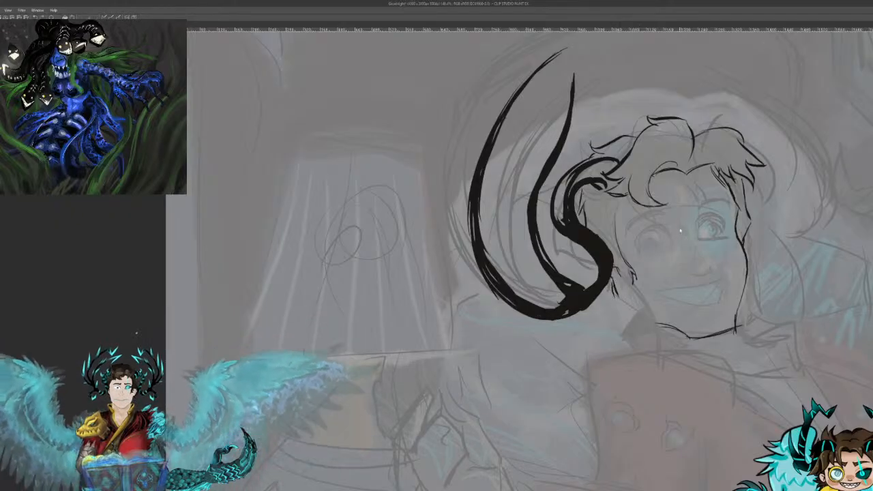
# Step: Ink the lamp-side neck line, undoing and redrawing it closer to the horn, and outline the raised shoulder and sleeve
pyautogui.moveTo(617, 284)
pyautogui.mouseDown()
pyautogui.moveTo(640, 300)
pyautogui.moveTo(661, 358)
pyautogui.mouseUp()
pyautogui.hotkey('ctrl', 'z')
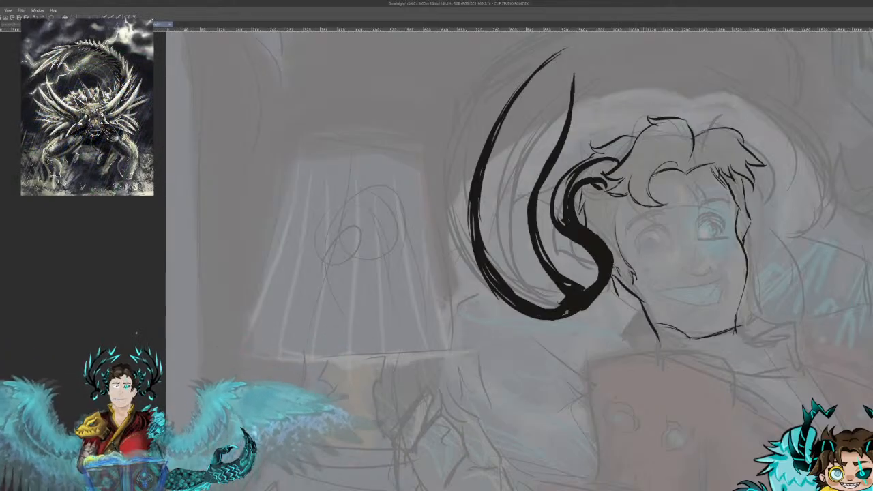
pyautogui.hotkey('ctrl', 'z')
pyautogui.moveTo(623, 297); pyautogui.dragTo(634, 348)
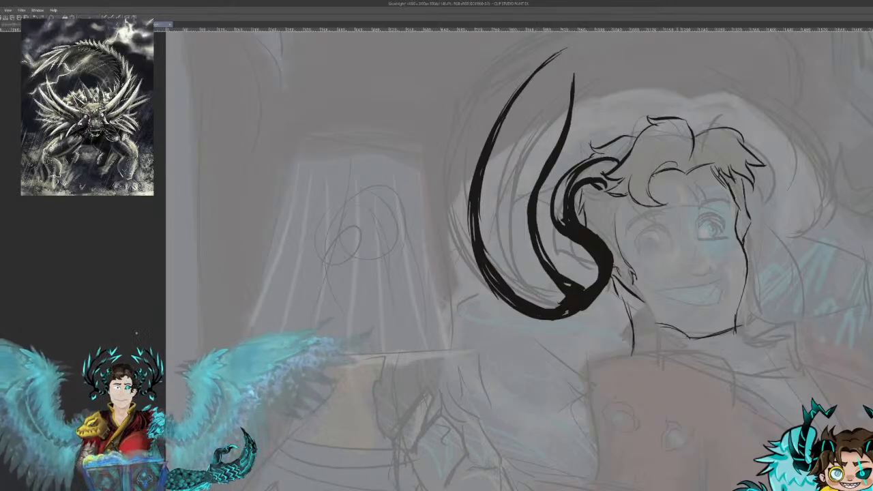
pyautogui.moveTo(472, 321); pyautogui.dragTo(550, 408)
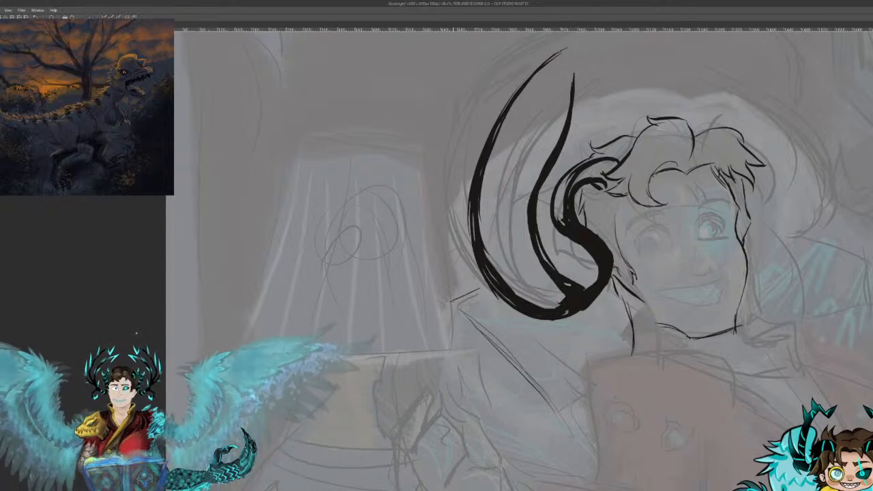
pyautogui.moveTo(449, 294)
pyautogui.mouseDown()
pyautogui.moveTo(486, 285)
pyautogui.moveTo(478, 286)
pyautogui.mouseUp()
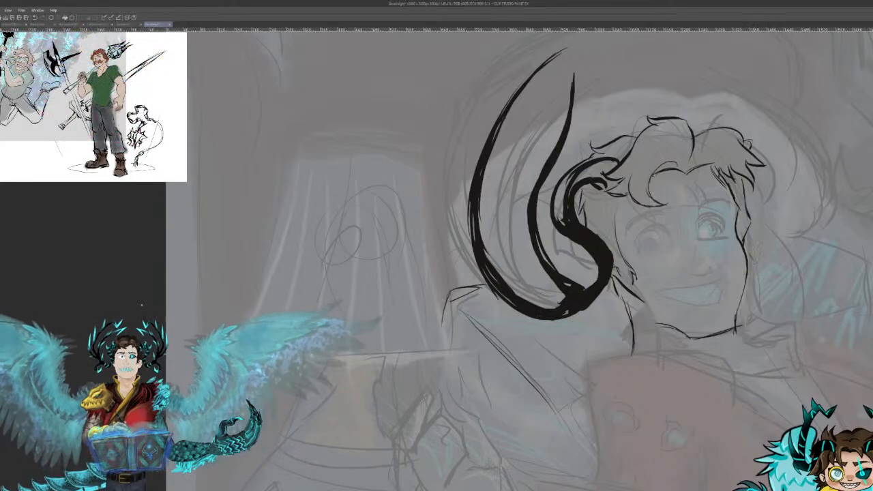
# Step: Ink the window-side horn's base curve beside the jaw and its long outer prong sweeping up above the head
pyautogui.moveTo(746, 257); pyautogui.dragTo(783, 253)
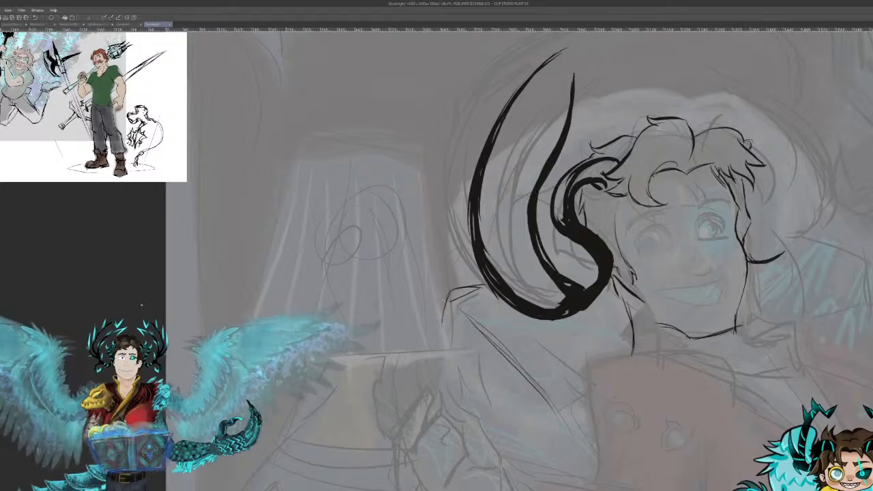
pyautogui.moveTo(614, 225); pyautogui.dragTo(491, 332)
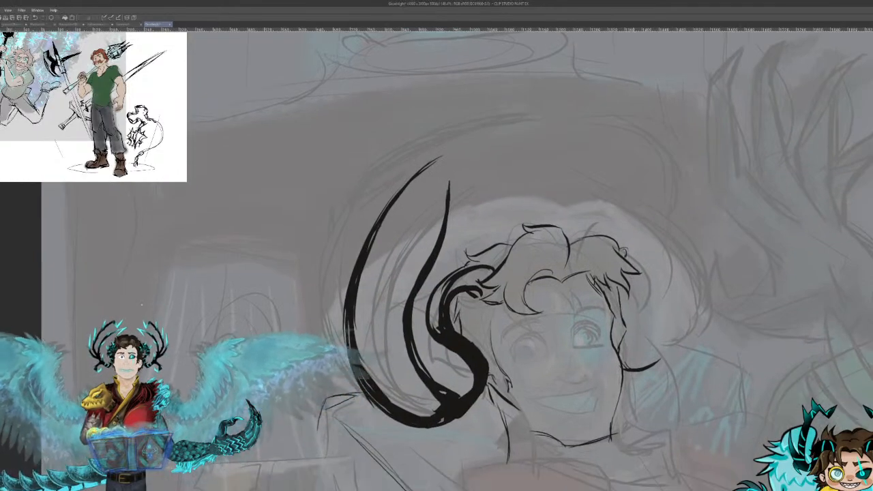
pyautogui.moveTo(601, 140)
pyautogui.mouseDown()
pyautogui.moveTo(641, 174)
pyautogui.moveTo(692, 248)
pyautogui.moveTo(677, 230)
pyautogui.moveTo(676, 339)
pyautogui.mouseUp()
pyautogui.moveTo(661, 199); pyautogui.dragTo(668, 337)
pyautogui.moveTo(679, 243)
pyautogui.mouseDown()
pyautogui.moveTo(665, 334)
pyautogui.moveTo(648, 354)
pyautogui.mouseUp()
pyautogui.moveTo(685, 283)
pyautogui.mouseDown()
pyautogui.moveTo(640, 366)
pyautogui.moveTo(652, 369)
pyautogui.moveTo(619, 362)
pyautogui.moveTo(672, 328)
pyautogui.moveTo(661, 354)
pyautogui.moveTo(685, 280)
pyautogui.moveTo(668, 228)
pyautogui.moveTo(616, 166)
pyautogui.mouseUp()
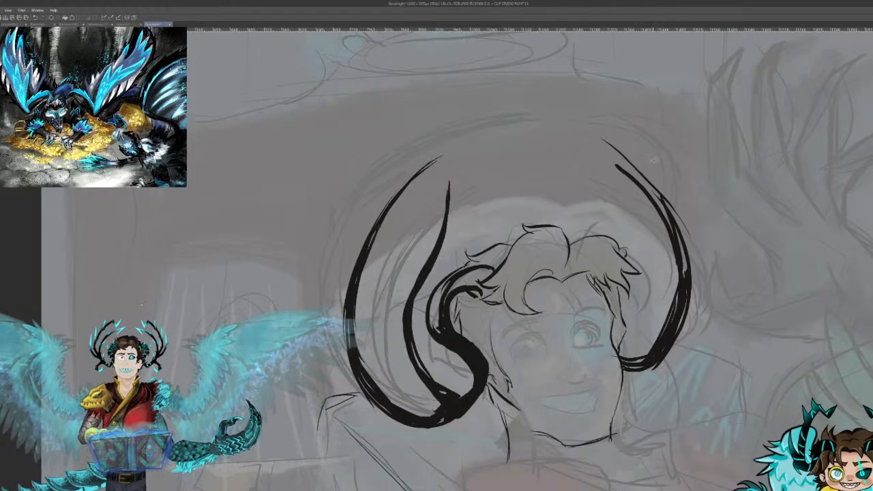
# Step: Undo and redraw the window-side outer prong's tip as a thicker, tapered point
pyautogui.hotkey('ctrl', 'z')
pyautogui.moveTo(604, 145); pyautogui.dragTo(637, 191)
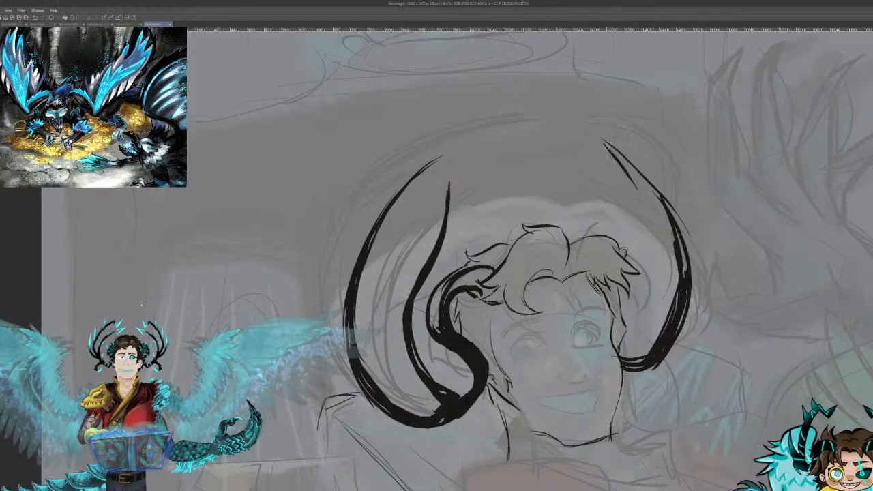
pyautogui.hotkey('ctrl', 'z')
pyautogui.moveTo(604, 142)
pyautogui.mouseDown()
pyautogui.moveTo(652, 199)
pyautogui.moveTo(629, 179)
pyautogui.moveTo(669, 238)
pyautogui.moveTo(628, 169)
pyautogui.moveTo(678, 248)
pyautogui.mouseUp()
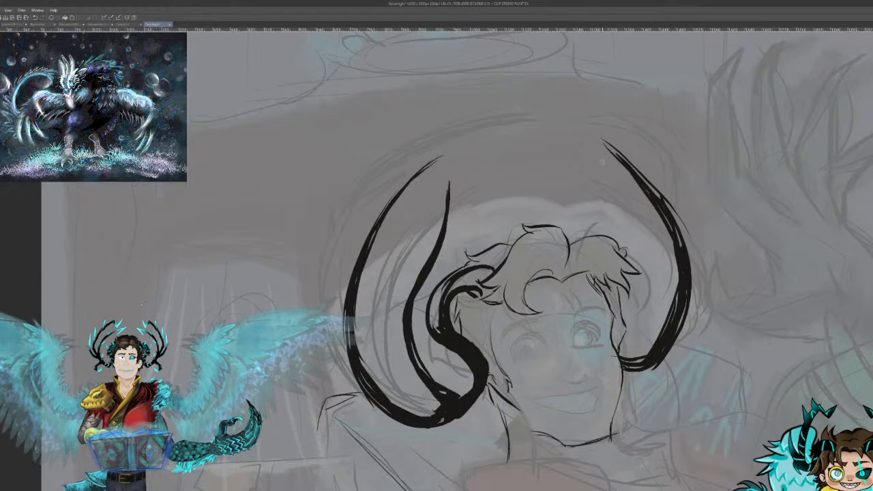
# Step: Ink the window-side horn's inner prong from its thin tip down past the hair, undoing one lower sweep
pyautogui.moveTo(587, 162)
pyautogui.mouseDown()
pyautogui.moveTo(604, 215)
pyautogui.moveTo(658, 290)
pyautogui.mouseUp()
pyautogui.moveTo(628, 239); pyautogui.dragTo(654, 296)
pyautogui.moveTo(646, 264)
pyautogui.mouseDown()
pyautogui.moveTo(653, 326)
pyautogui.moveTo(628, 354)
pyautogui.mouseUp()
pyautogui.hotkey('ctrl', 'z')
pyautogui.moveTo(644, 255)
pyautogui.mouseDown()
pyautogui.moveTo(654, 292)
pyautogui.moveTo(641, 261)
pyautogui.mouseUp()
pyautogui.moveTo(619, 226); pyautogui.dragTo(644, 257)
# Step: Thicken the inner prong and join its lower bend to the horn's base beside the cheek, undoing the surplus strokes
pyautogui.moveTo(605, 210)
pyautogui.mouseDown()
pyautogui.moveTo(644, 256)
pyautogui.moveTo(632, 239)
pyautogui.moveTo(653, 317)
pyautogui.moveTo(618, 358)
pyautogui.mouseUp()
pyautogui.moveTo(643, 323); pyautogui.dragTo(624, 345)
pyautogui.moveTo(655, 310); pyautogui.dragTo(620, 368)
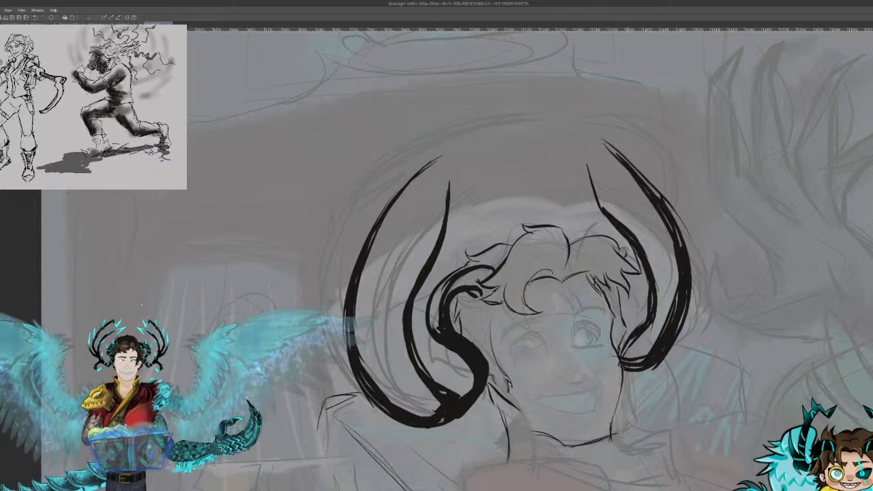
pyautogui.hotkey('ctrl', 'z')
pyautogui.hotkey('ctrl', 'z')
pyautogui.hotkey('ctrl', 'z')
pyautogui.moveTo(623, 328)
pyautogui.mouseDown()
pyautogui.moveTo(615, 346)
pyautogui.moveTo(653, 318)
pyautogui.moveTo(658, 284)
pyautogui.mouseUp()
pyautogui.hotkey('ctrl', 'z')
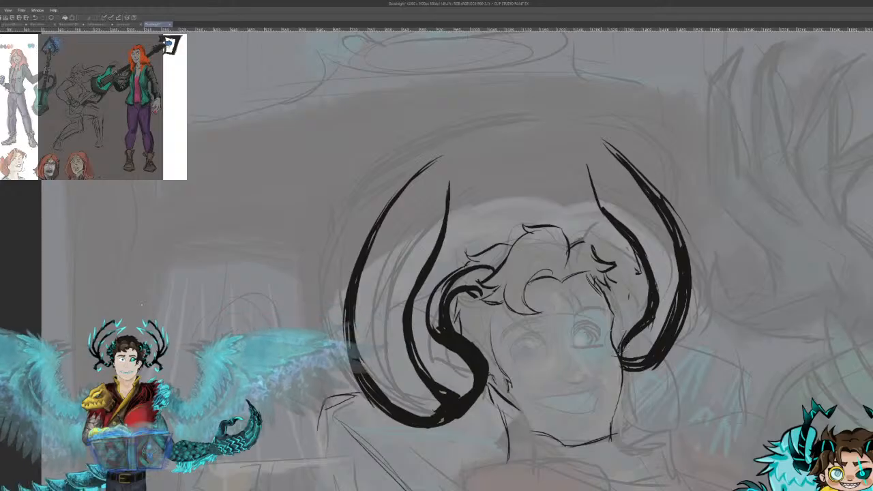
# Step: Rework the hair tufts beside the window-side inner prong with a small solid black horn curl, and thicken the horn's base
pyautogui.moveTo(584, 238); pyautogui.dragTo(635, 295)
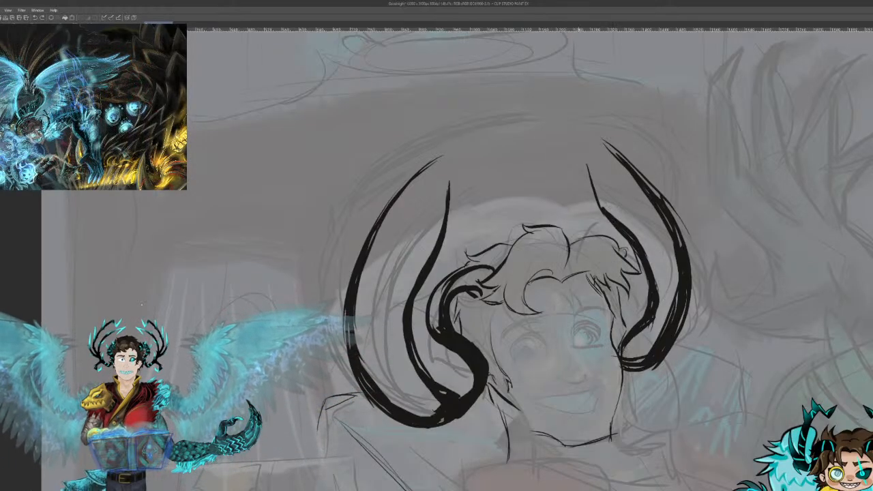
pyautogui.moveTo(581, 238); pyautogui.dragTo(629, 269)
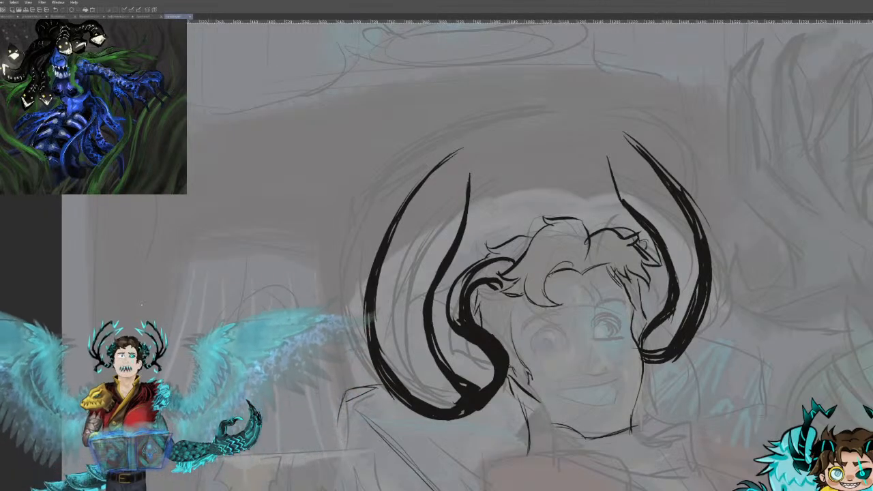
pyautogui.moveTo(618, 230)
pyautogui.mouseDown()
pyautogui.moveTo(622, 223)
pyautogui.moveTo(627, 237)
pyautogui.mouseUp()
pyautogui.moveTo(642, 354); pyautogui.dragTo(694, 342)
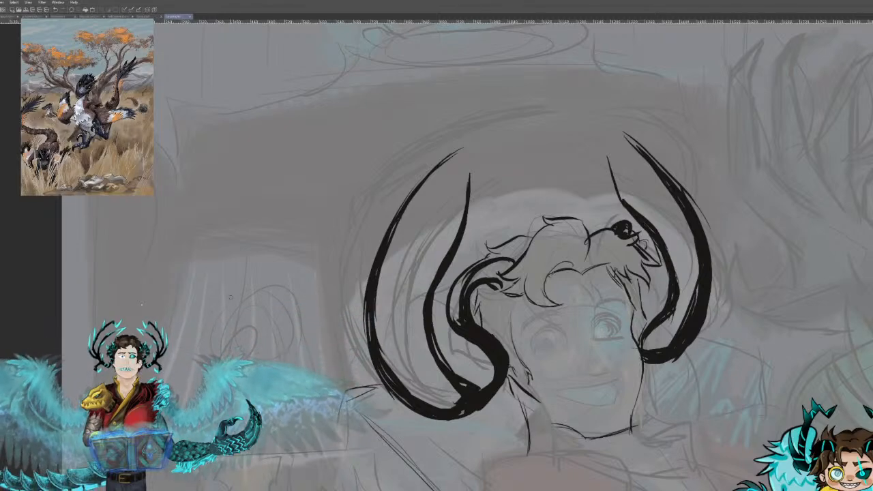
# Step: Look through the open meadow and dragon library paintings and switch to the horned man's expression sheet
pyautogui.scroll(-5, 142, 305)
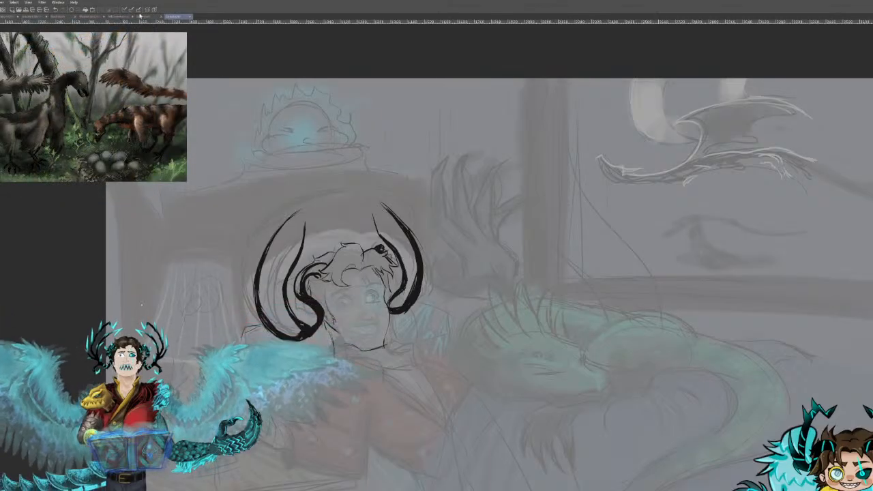
pyautogui.click(140, 16)
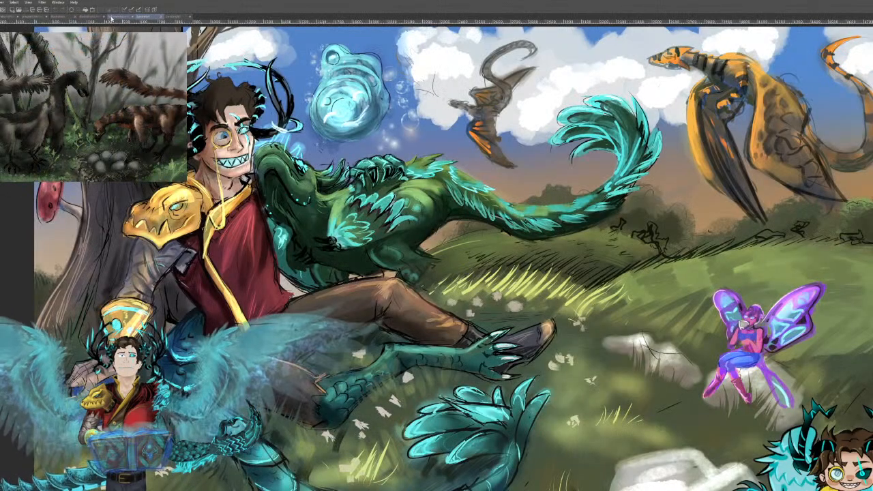
pyautogui.click(85, 15)
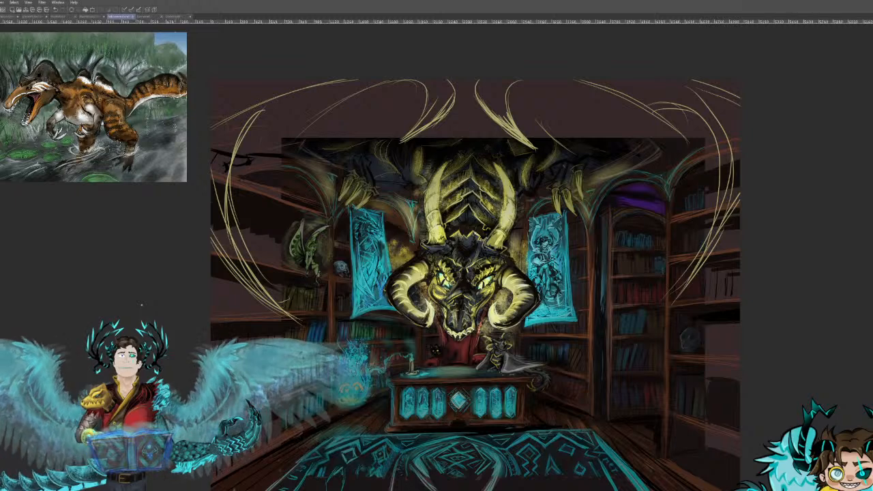
pyautogui.click(59, 16)
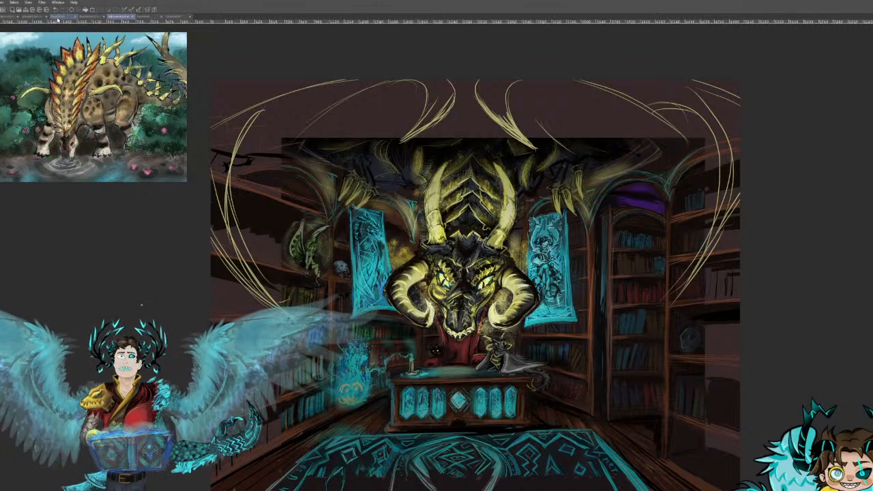
pyautogui.click(58, 19)
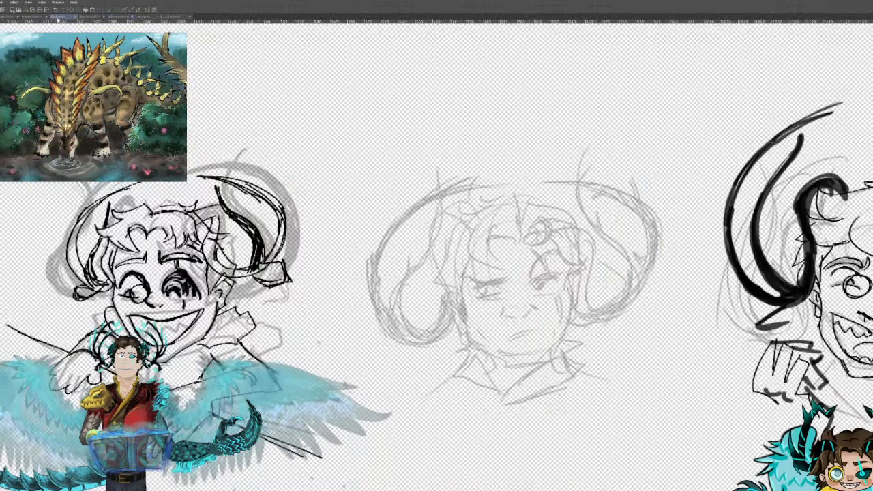
# Step: Examine how the horns and hair are drawn on the expression sheet's heads, and return to the bedroom sketch
pyautogui.scroll(-2, 292, 389)
pyautogui.scroll(-2, 311, 444)
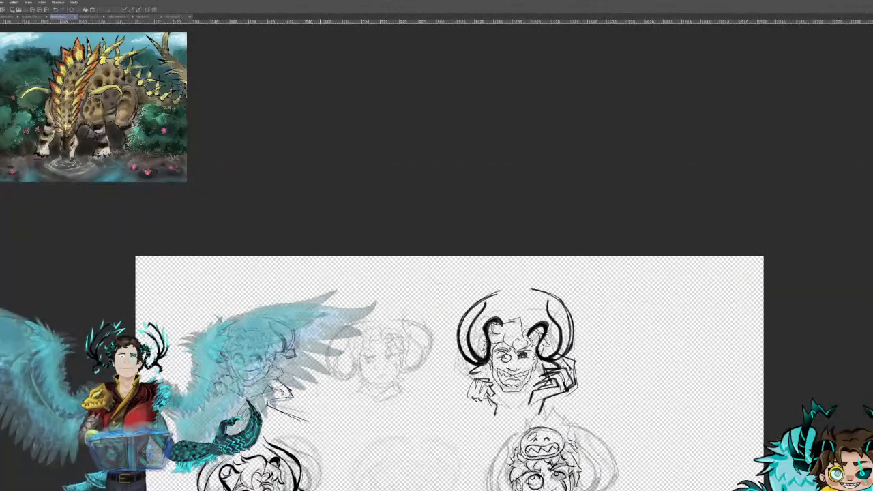
pyautogui.scroll(1, 329, 470)
pyautogui.moveTo(437, 477)
pyautogui.mouseDown()
pyautogui.moveTo(437, 171)
pyautogui.moveTo(458, 26)
pyautogui.mouseUp()
pyautogui.moveTo(436, 246)
pyautogui.mouseDown()
pyautogui.moveTo(427, 341)
pyautogui.moveTo(407, 388)
pyautogui.mouseUp()
pyautogui.scroll(1, 542, 268)
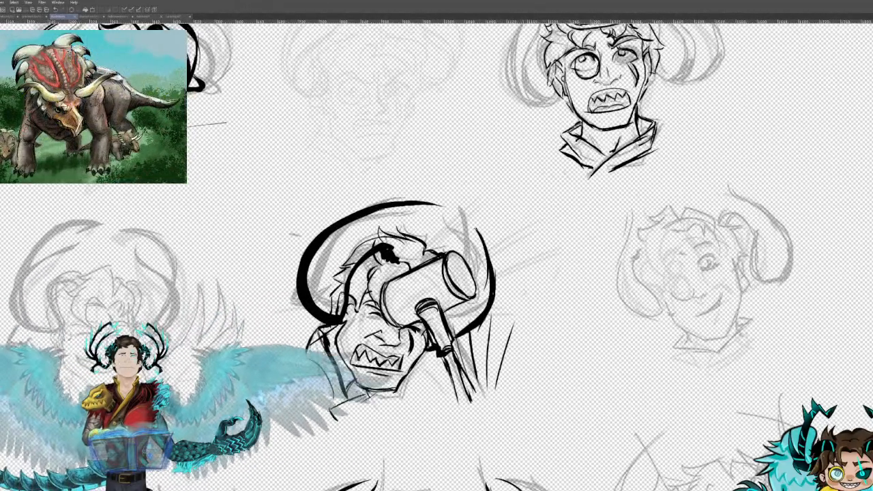
pyautogui.moveTo(527, 44)
pyautogui.mouseDown()
pyautogui.moveTo(618, 26)
pyautogui.moveTo(235, 488)
pyautogui.moveTo(398, 344)
pyautogui.moveTo(463, 316)
pyautogui.moveTo(515, 316)
pyautogui.moveTo(688, 275)
pyautogui.mouseUp()
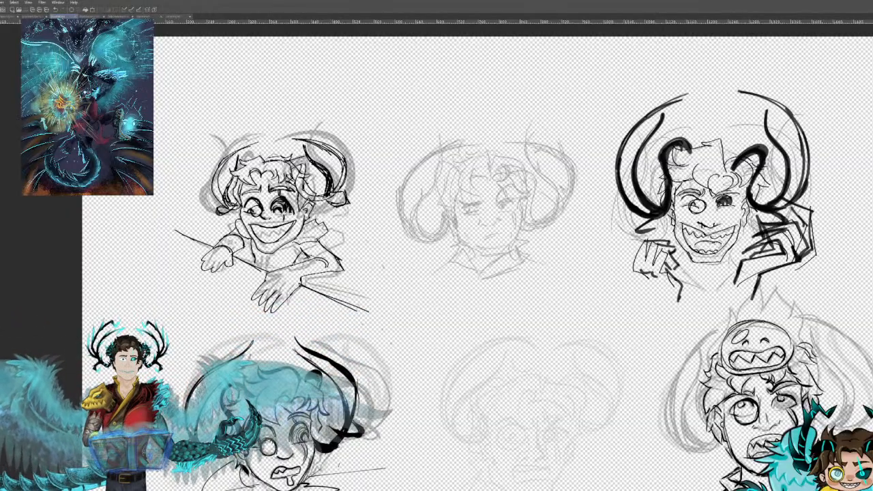
pyautogui.scroll(5, 238, 471)
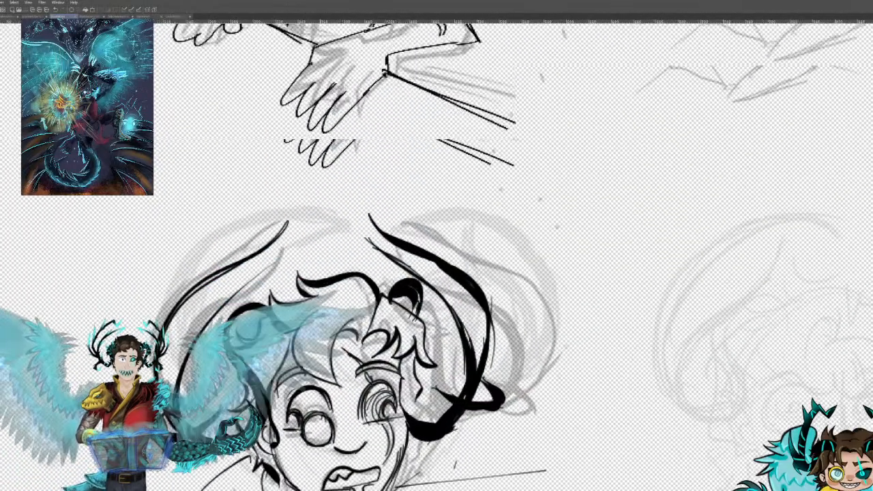
pyautogui.scroll(1, 314, 478)
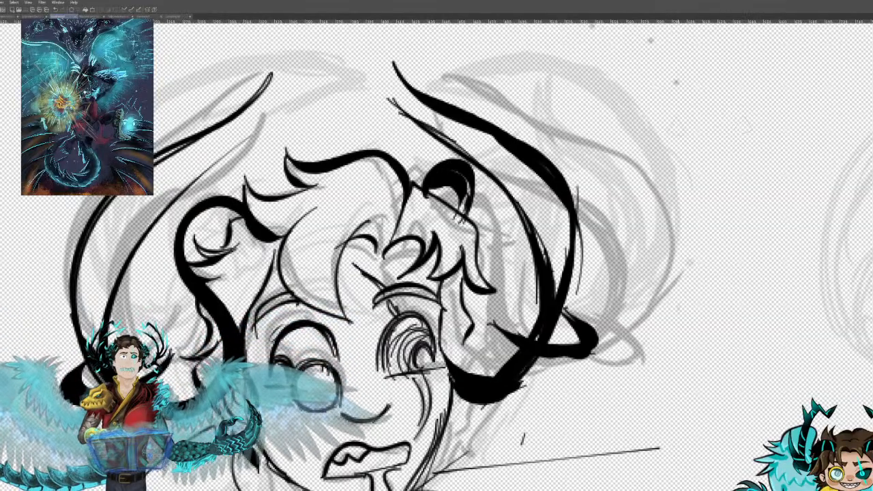
pyautogui.moveTo(273, 294); pyautogui.dragTo(553, 273)
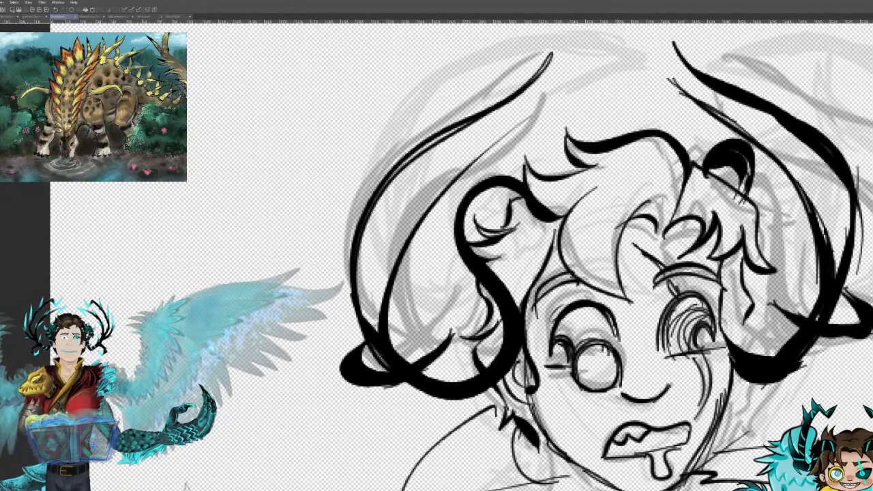
pyautogui.click(120, 17)
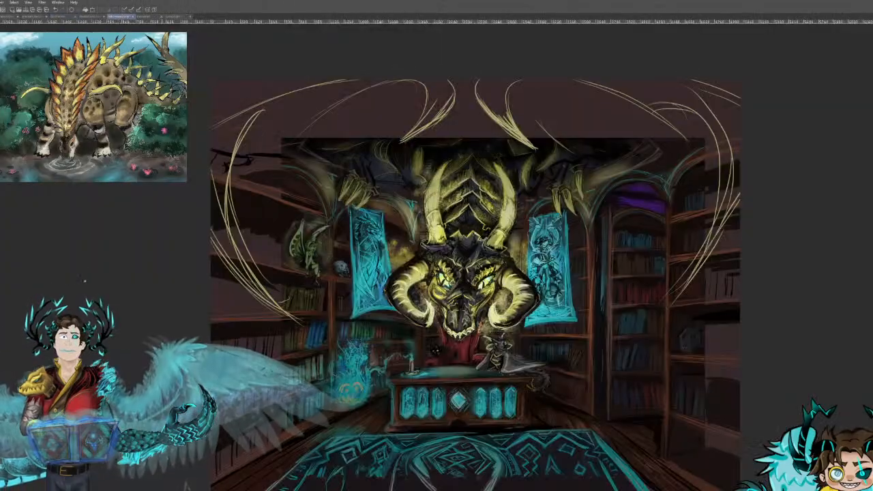
pyautogui.click(172, 17)
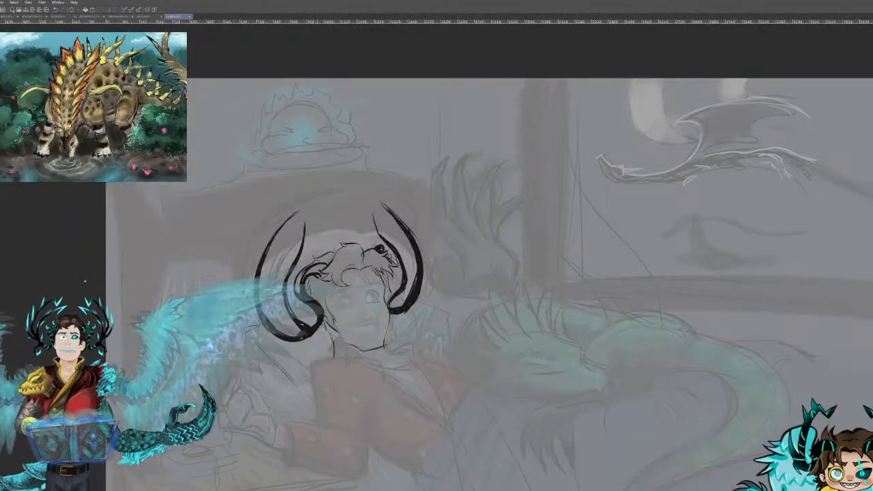
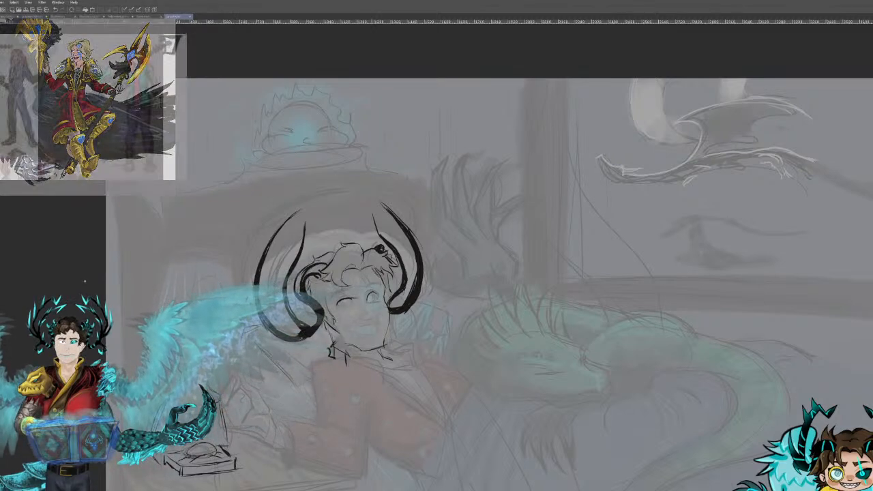
# Step: Ink the bedside table's top edge, undoing the surplus stroke, and add inner contour lines at the tips of the man's horns
pyautogui.moveTo(239, 438)
pyautogui.mouseDown()
pyautogui.moveTo(318, 483)
pyautogui.moveTo(340, 482)
pyautogui.mouseUp()
pyautogui.hotkey('ctrl', 'z')
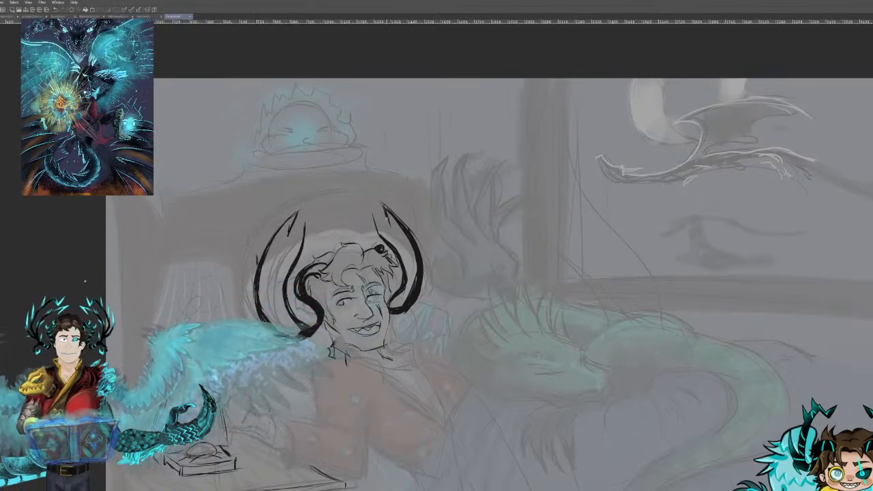
pyautogui.moveTo(382, 204); pyautogui.dragTo(391, 233)
# Step: Ink the curtain folds beside the bed, then the headboard's side edge and stepped top outline
pyautogui.moveTo(160, 190)
pyautogui.mouseDown()
pyautogui.moveTo(169, 259)
pyautogui.moveTo(162, 247)
pyautogui.mouseUp()
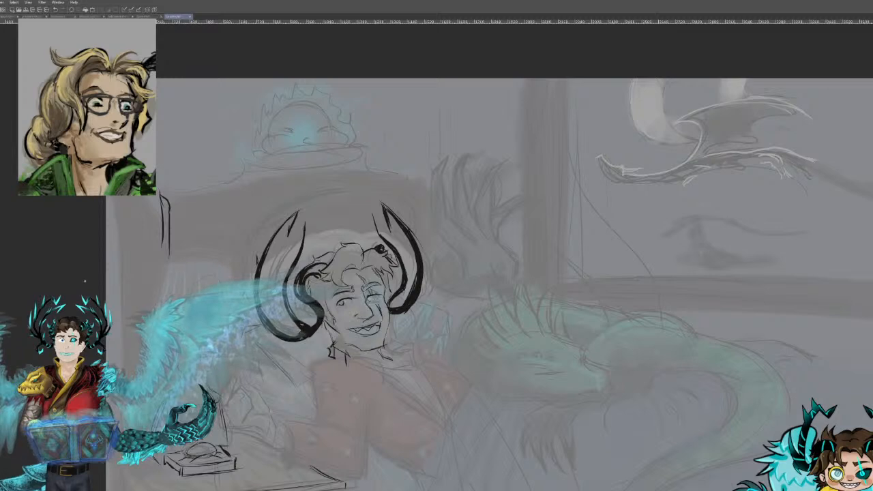
pyautogui.moveTo(141, 304)
pyautogui.mouseDown()
pyautogui.moveTo(153, 232)
pyautogui.moveTo(142, 196)
pyautogui.moveTo(117, 225)
pyautogui.moveTo(119, 261)
pyautogui.mouseUp()
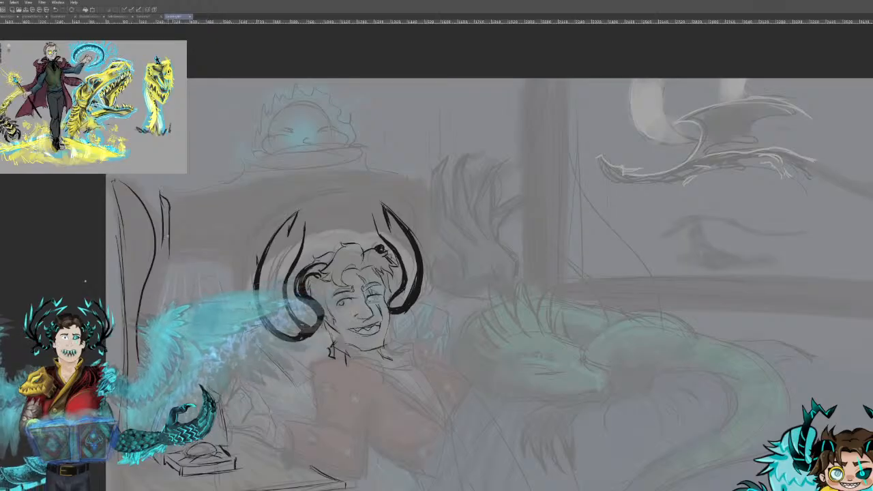
pyautogui.moveTo(188, 191)
pyautogui.mouseDown()
pyautogui.moveTo(231, 181)
pyautogui.moveTo(241, 176)
pyautogui.moveTo(236, 164)
pyautogui.moveTo(253, 161)
pyautogui.mouseUp()
pyautogui.moveTo(363, 154)
pyautogui.mouseDown()
pyautogui.moveTo(378, 156)
pyautogui.moveTo(374, 180)
pyautogui.moveTo(412, 176)
pyautogui.moveTo(420, 210)
pyautogui.moveTo(429, 212)
pyautogui.mouseUp()
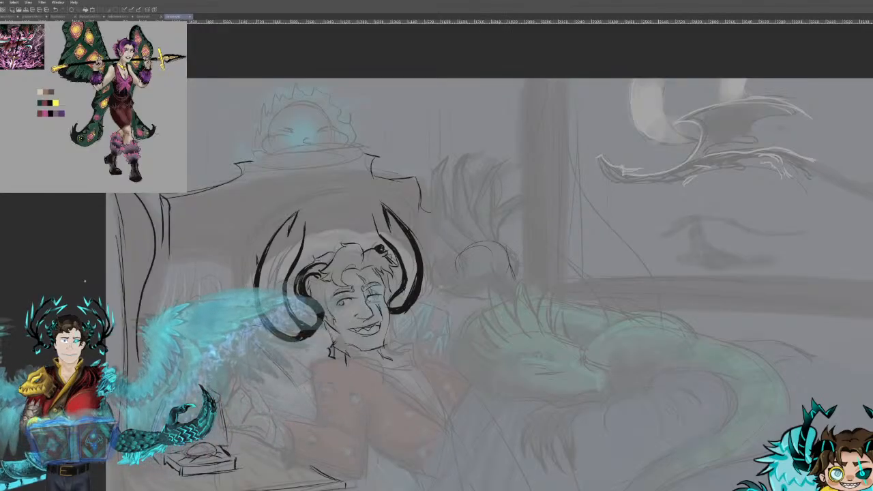
# Step: Ink the curling tendrils and their curved stem rising between the headboard and the window, behind the dragon's head
pyautogui.moveTo(442, 281)
pyautogui.mouseDown()
pyautogui.moveTo(463, 274)
pyautogui.moveTo(433, 286)
pyautogui.moveTo(489, 298)
pyautogui.mouseUp()
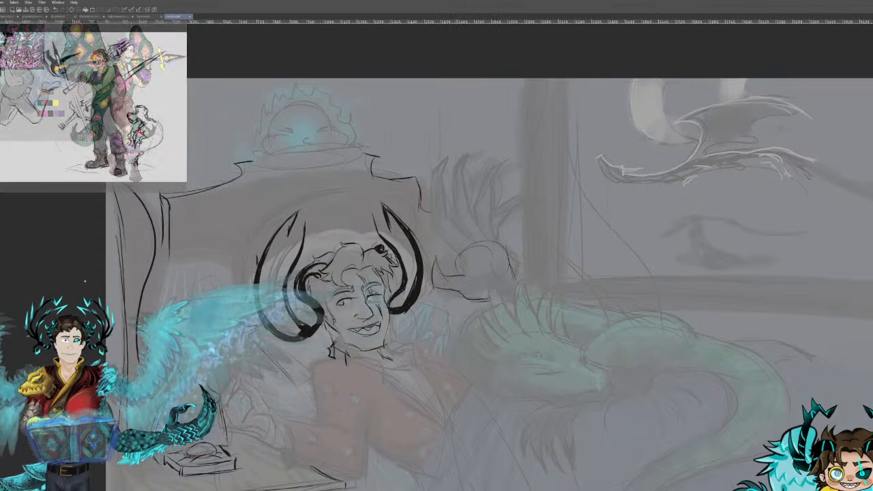
pyautogui.moveTo(453, 251)
pyautogui.mouseDown()
pyautogui.moveTo(431, 198)
pyautogui.moveTo(454, 181)
pyautogui.moveTo(440, 205)
pyautogui.moveTo(443, 222)
pyautogui.moveTo(468, 239)
pyautogui.mouseUp()
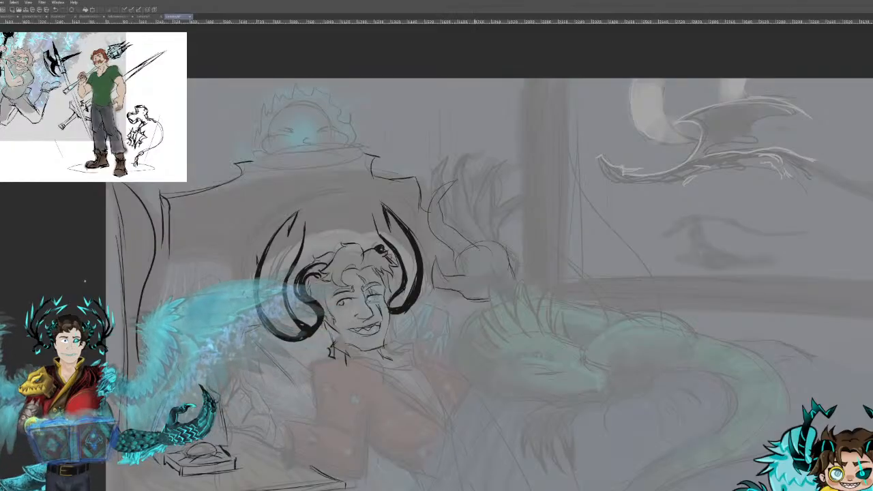
pyautogui.moveTo(446, 211)
pyautogui.mouseDown()
pyautogui.moveTo(456, 193)
pyautogui.moveTo(477, 183)
pyautogui.moveTo(469, 229)
pyautogui.moveTo(486, 239)
pyautogui.mouseUp()
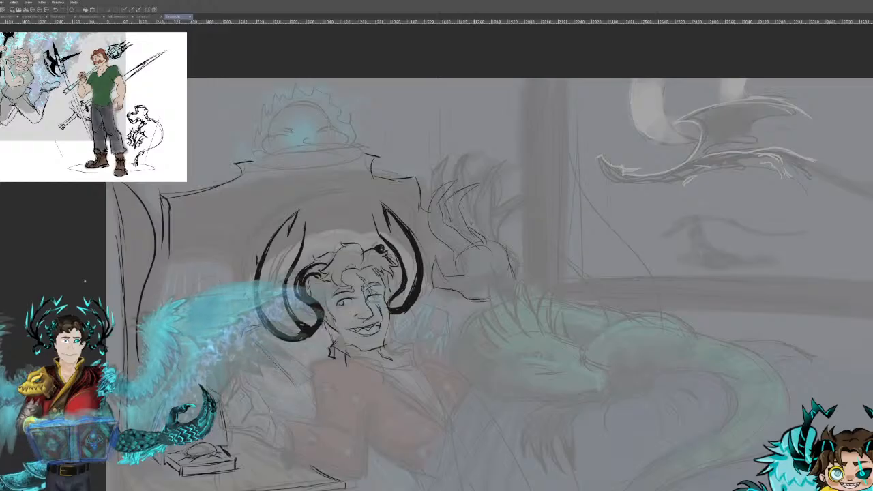
pyautogui.moveTo(476, 197)
pyautogui.mouseDown()
pyautogui.moveTo(473, 222)
pyautogui.moveTo(487, 243)
pyautogui.moveTo(493, 205)
pyautogui.moveTo(514, 198)
pyautogui.moveTo(487, 223)
pyautogui.moveTo(517, 292)
pyautogui.mouseUp()
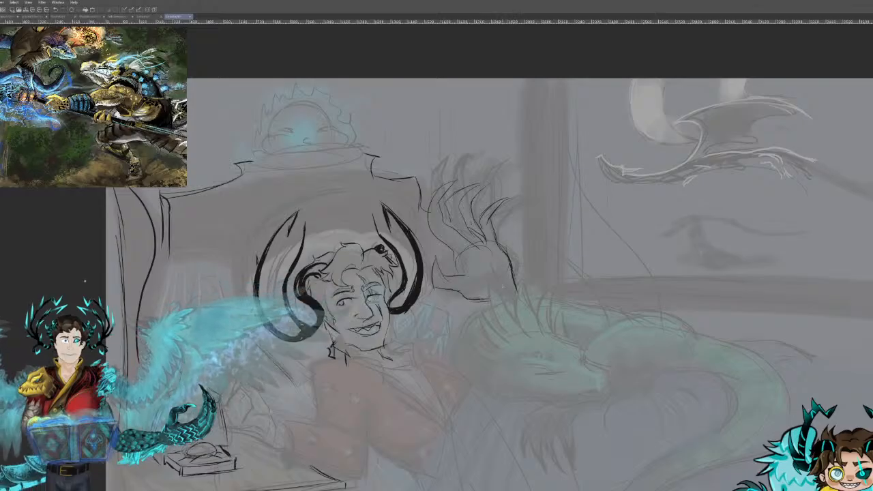
pyautogui.moveTo(478, 264)
pyautogui.mouseDown()
pyautogui.moveTo(498, 282)
pyautogui.moveTo(502, 304)
pyautogui.mouseUp()
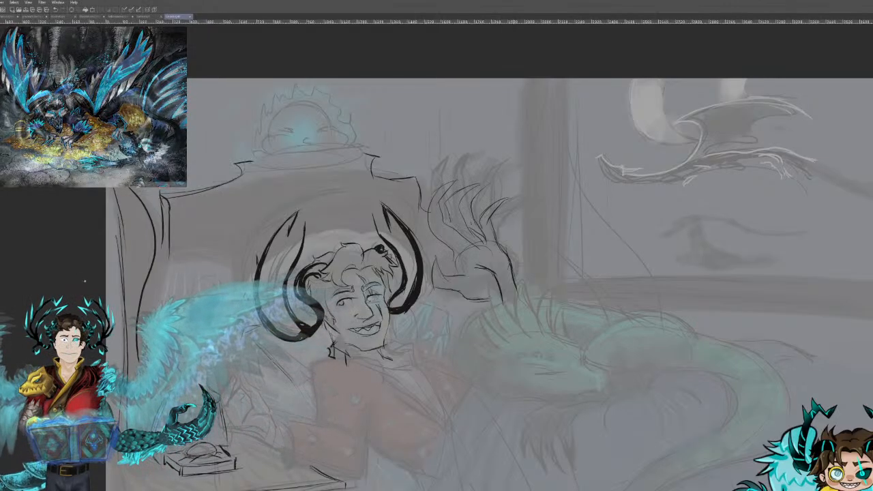
# Step: Ink the sleeping dragon's jaw, snout, closed eye and mouth line
pyautogui.moveTo(496, 366)
pyautogui.mouseDown()
pyautogui.moveTo(494, 391)
pyautogui.moveTo(578, 412)
pyautogui.moveTo(620, 394)
pyautogui.moveTo(584, 365)
pyautogui.moveTo(615, 381)
pyautogui.mouseUp()
pyautogui.moveTo(529, 373)
pyautogui.mouseDown()
pyautogui.moveTo(562, 372)
pyautogui.moveTo(529, 362)
pyautogui.moveTo(561, 368)
pyautogui.mouseUp()
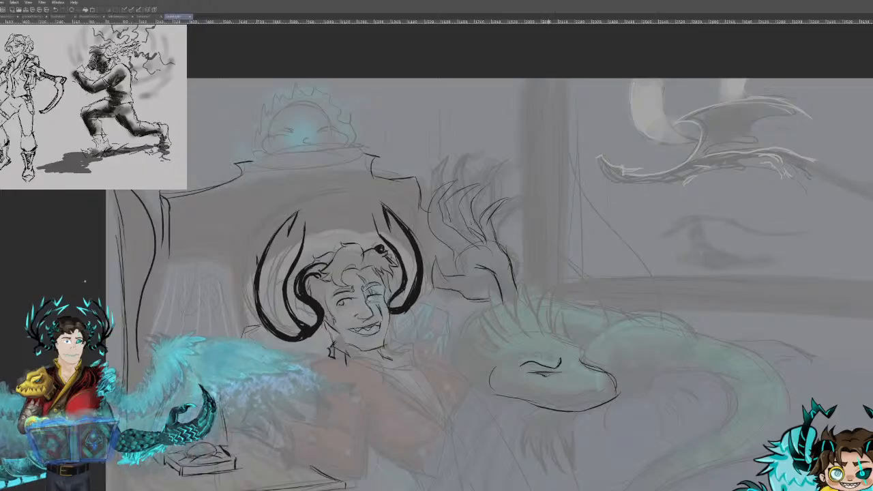
pyautogui.moveTo(537, 387); pyautogui.dragTo(569, 395)
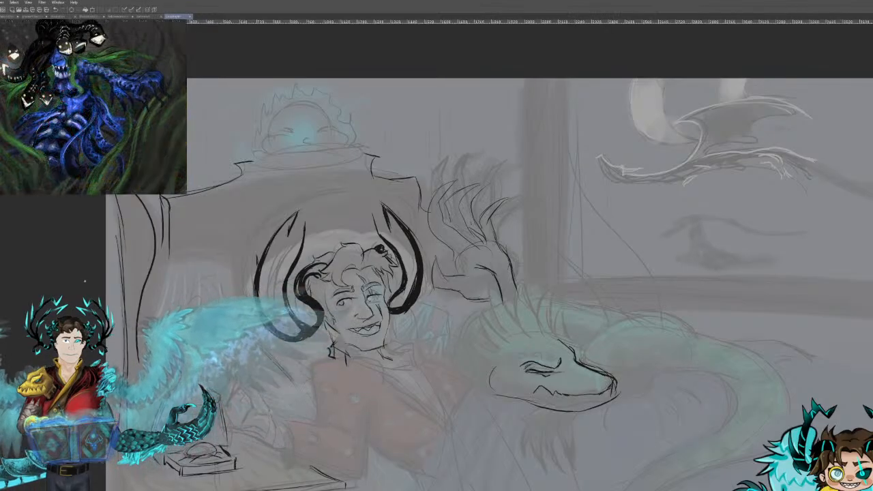
# Step: Ink the dragon's spiky mane around the back of the head and the dark tufts below its cheek
pyautogui.moveTo(545, 333)
pyautogui.mouseDown()
pyautogui.moveTo(525, 313)
pyautogui.moveTo(526, 334)
pyautogui.moveTo(502, 296)
pyautogui.moveTo(508, 334)
pyautogui.mouseUp()
pyautogui.moveTo(477, 306)
pyautogui.mouseDown()
pyautogui.moveTo(489, 343)
pyautogui.moveTo(476, 356)
pyautogui.moveTo(489, 368)
pyautogui.moveTo(460, 381)
pyautogui.moveTo(484, 378)
pyautogui.mouseUp()
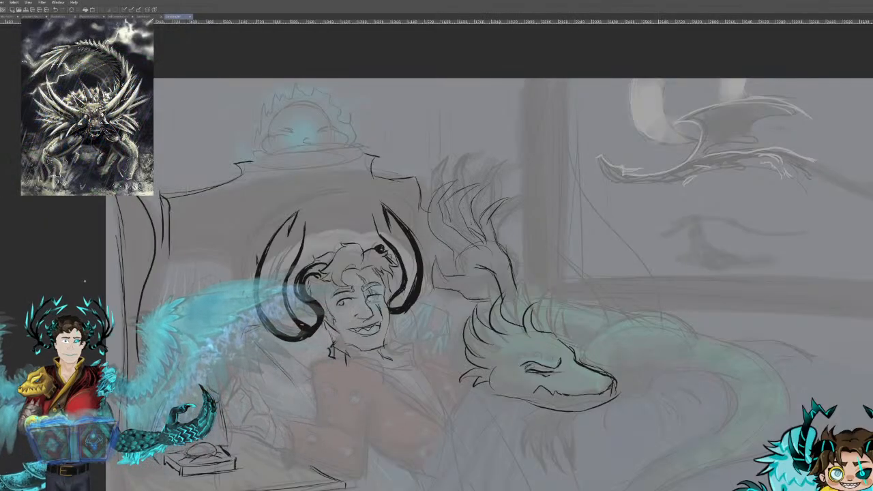
pyautogui.moveTo(464, 381)
pyautogui.mouseDown()
pyautogui.moveTo(458, 409)
pyautogui.moveTo(481, 423)
pyautogui.mouseUp()
pyautogui.moveTo(468, 406)
pyautogui.mouseDown()
pyautogui.moveTo(479, 422)
pyautogui.moveTo(498, 422)
pyautogui.moveTo(494, 406)
pyautogui.moveTo(454, 409)
pyautogui.mouseUp()
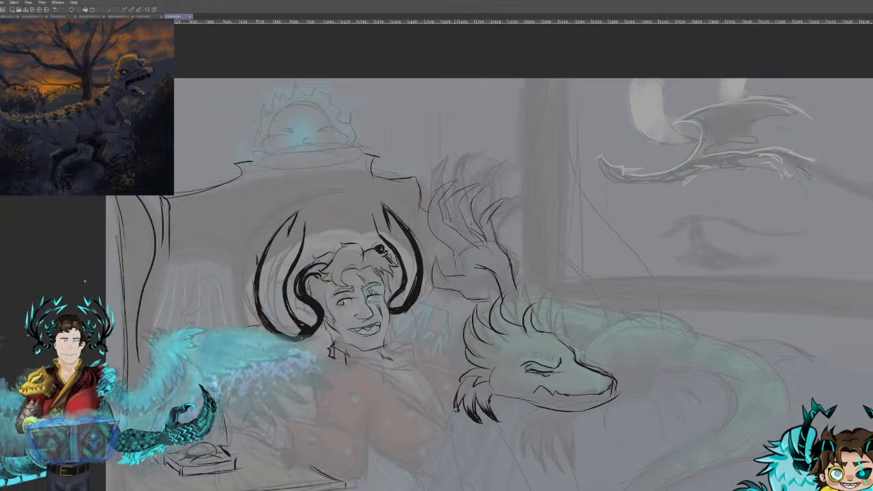
# Step: Ink the line running from the dragon's cheek tufts down past the man's waist, undoing the first attempts
pyautogui.moveTo(461, 372)
pyautogui.mouseDown()
pyautogui.moveTo(413, 401)
pyautogui.moveTo(398, 490)
pyautogui.mouseUp()
pyautogui.hotkey('ctrl', 'z')
pyautogui.hotkey('ctrl', 'z')
pyautogui.hotkey('ctrl', 'z')
pyautogui.moveTo(454, 409); pyautogui.dragTo(405, 464)
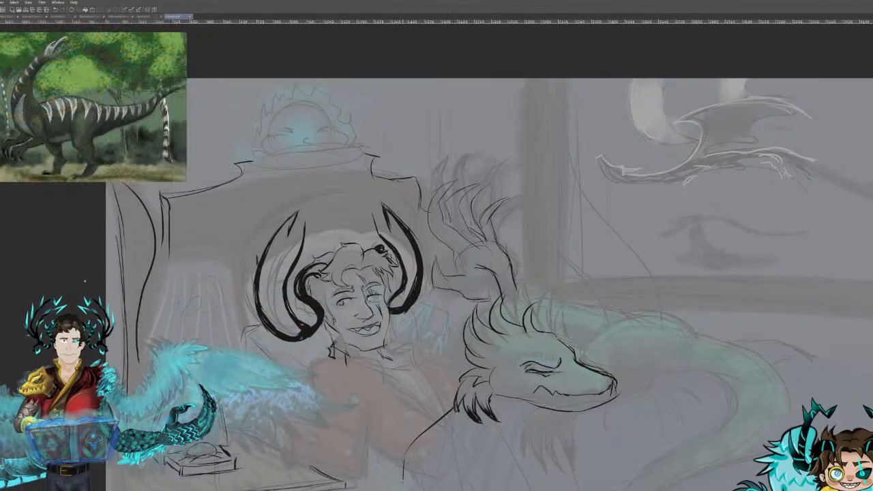
# Step: Ink the man's open neckline, shoulders, sleeve and elbow folds, plus the pointed feathers behind his window-side shoulder, undoing a surplus stroke
pyautogui.moveTo(408, 347); pyautogui.dragTo(442, 405)
pyautogui.hotkey('ctrl', 'z')
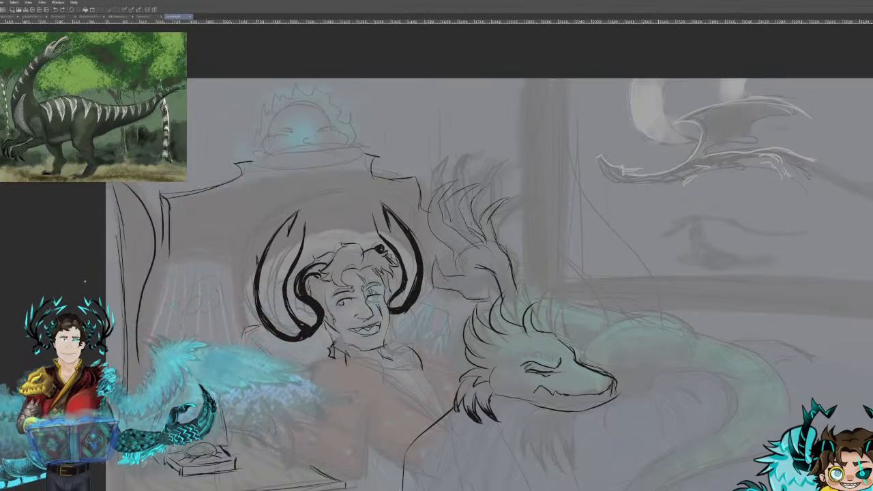
pyautogui.moveTo(421, 363); pyautogui.dragTo(437, 391)
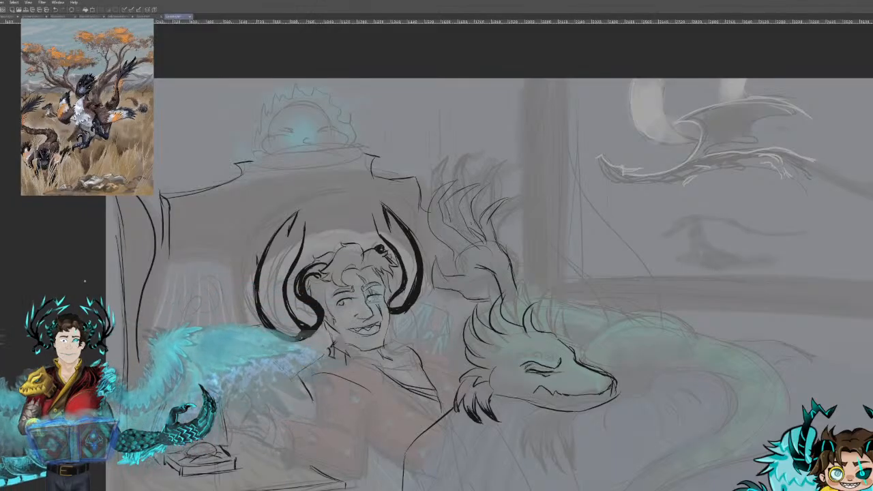
pyautogui.moveTo(370, 421); pyautogui.dragTo(364, 475)
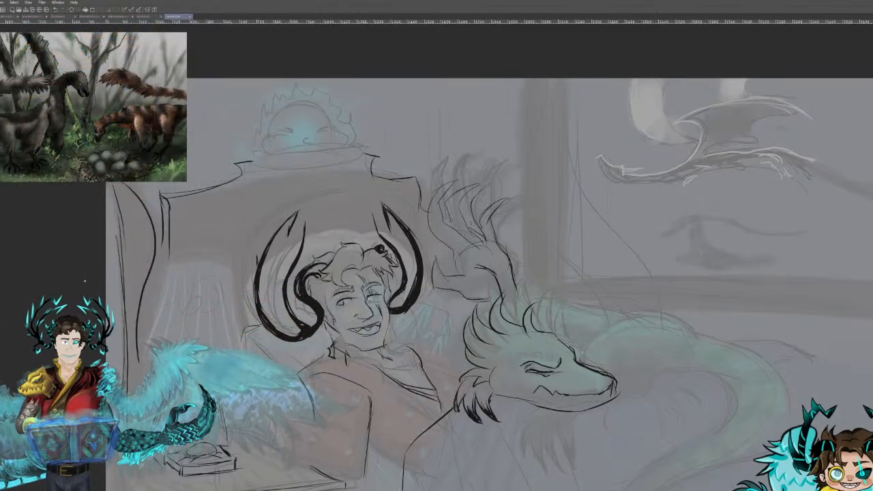
pyautogui.moveTo(323, 421); pyautogui.dragTo(354, 415)
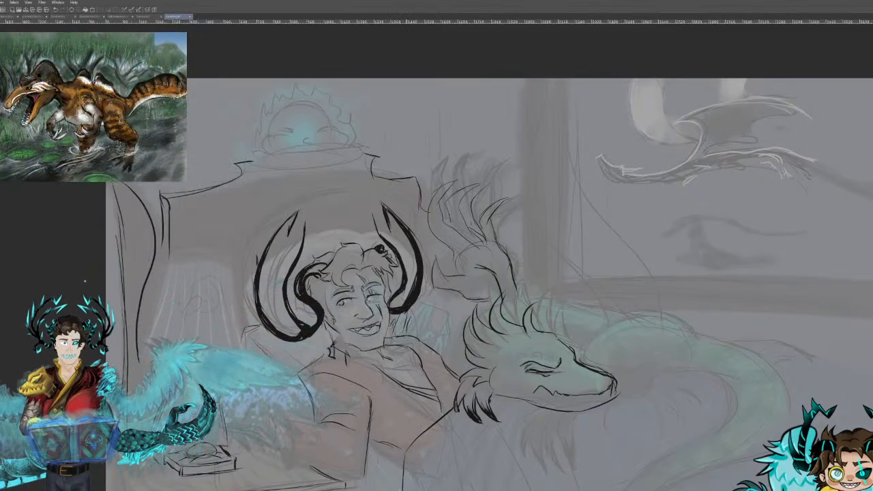
pyautogui.moveTo(432, 303)
pyautogui.mouseDown()
pyautogui.moveTo(429, 337)
pyautogui.moveTo(424, 345)
pyautogui.moveTo(414, 337)
pyautogui.moveTo(428, 343)
pyautogui.mouseUp()
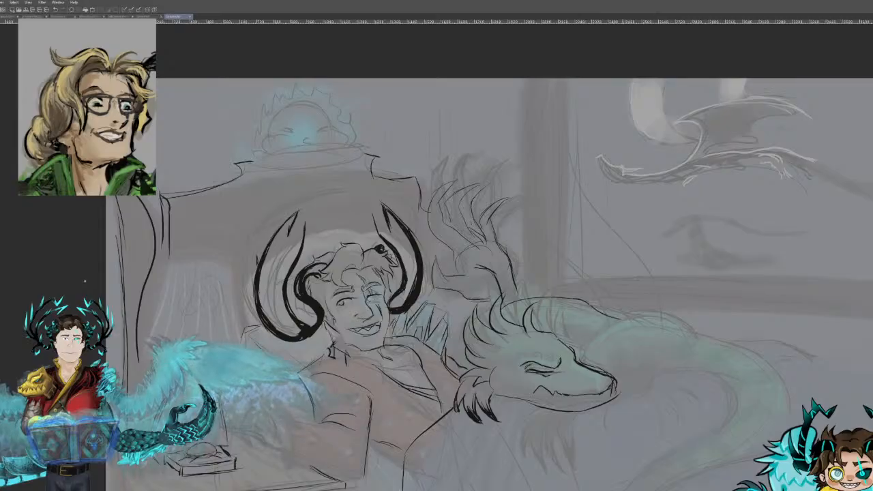
# Step: Ink the dragon's arched back, rounded shoulder and the outer curve of its tail
pyautogui.moveTo(606, 312)
pyautogui.mouseDown()
pyautogui.moveTo(654, 316)
pyautogui.moveTo(670, 340)
pyautogui.moveTo(774, 353)
pyautogui.moveTo(782, 385)
pyautogui.mouseUp()
pyautogui.moveTo(757, 355); pyautogui.dragTo(790, 436)
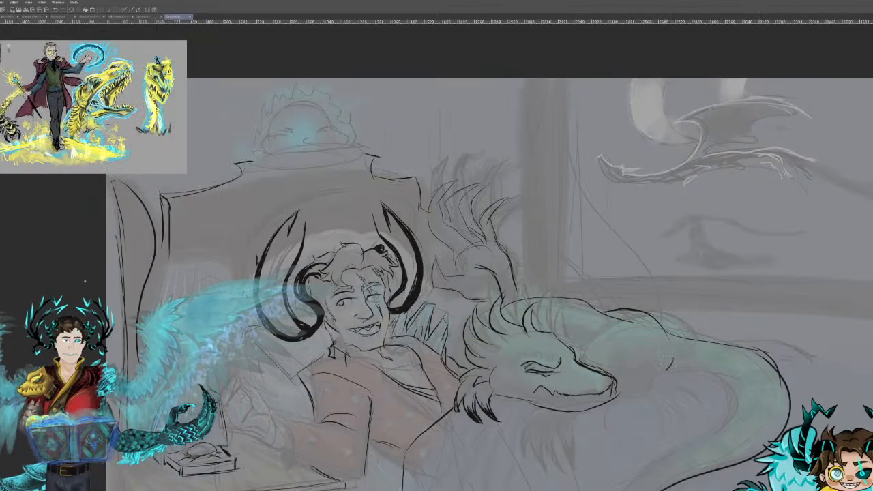
pyautogui.moveTo(670, 366); pyautogui.dragTo(634, 399)
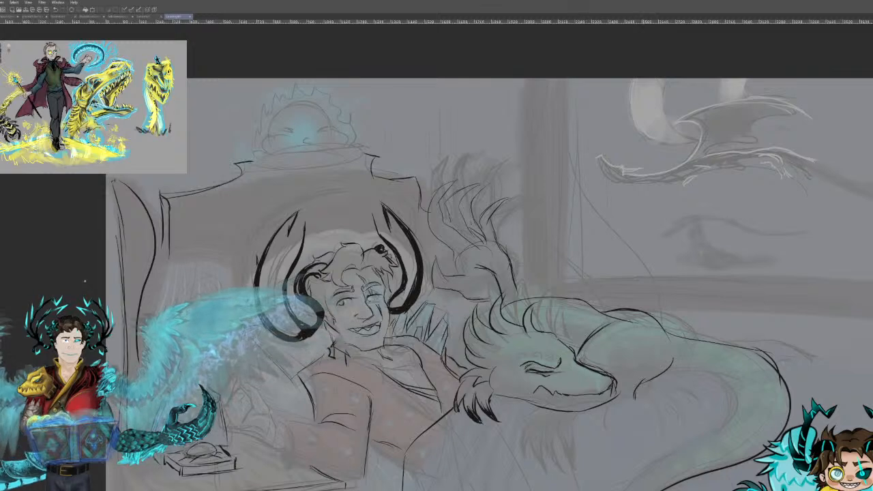
# Step: Ink the dragon's foreleg folded beneath its chin and try out splayed claws, undoing the surplus strokes
pyautogui.moveTo(634, 396)
pyautogui.mouseDown()
pyautogui.moveTo(625, 412)
pyautogui.moveTo(546, 421)
pyautogui.moveTo(544, 443)
pyautogui.moveTo(566, 449)
pyautogui.moveTo(545, 455)
pyautogui.moveTo(520, 450)
pyautogui.moveTo(526, 417)
pyautogui.moveTo(508, 461)
pyautogui.mouseUp()
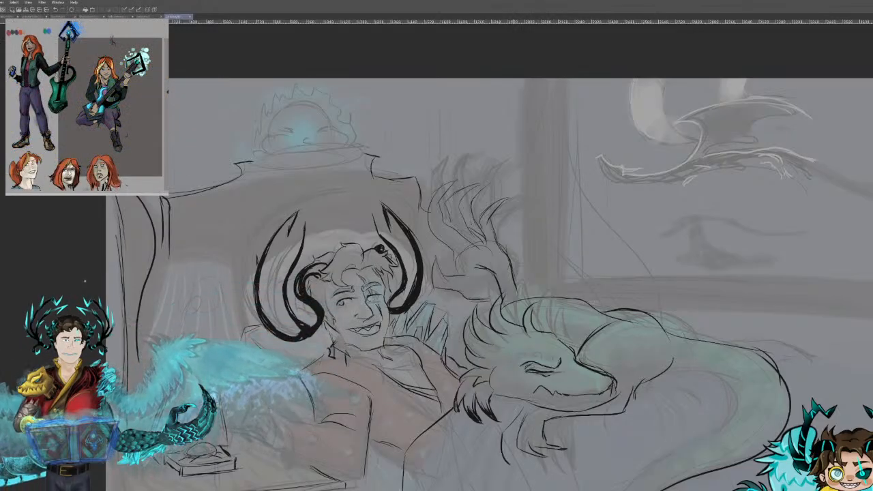
pyautogui.moveTo(518, 409); pyautogui.dragTo(534, 400)
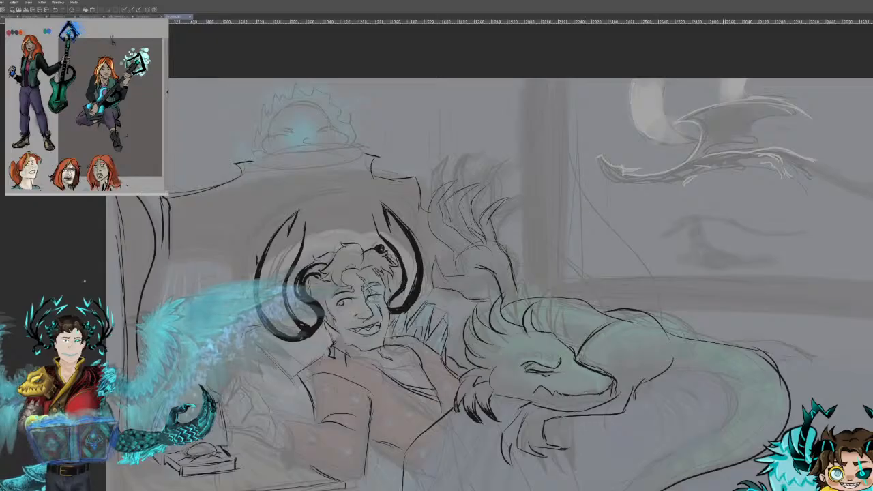
pyautogui.hotkey('ctrl', 'z')
pyautogui.hotkey('ctrl', 'z')
pyautogui.hotkey('ctrl', 'z')
pyautogui.hotkey('ctrl', 'z')
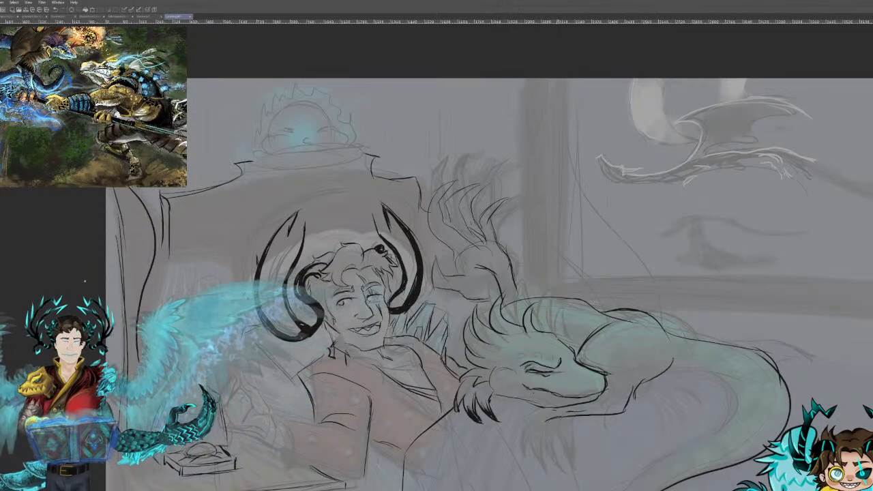
# Step: Add scalloped scales around the dragon's closed eye, brow and snout, and ink the inner contour of its tail
pyautogui.moveTo(554, 359); pyautogui.dragTo(508, 357)
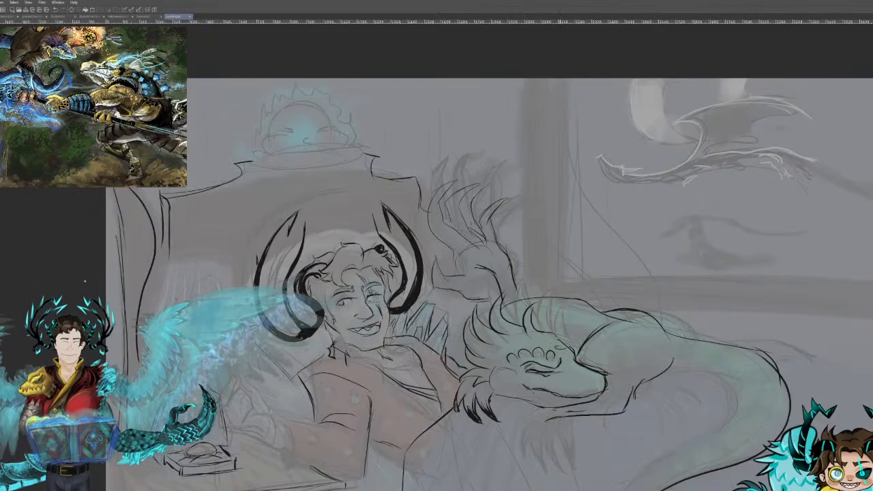
pyautogui.moveTo(557, 342); pyautogui.dragTo(549, 335)
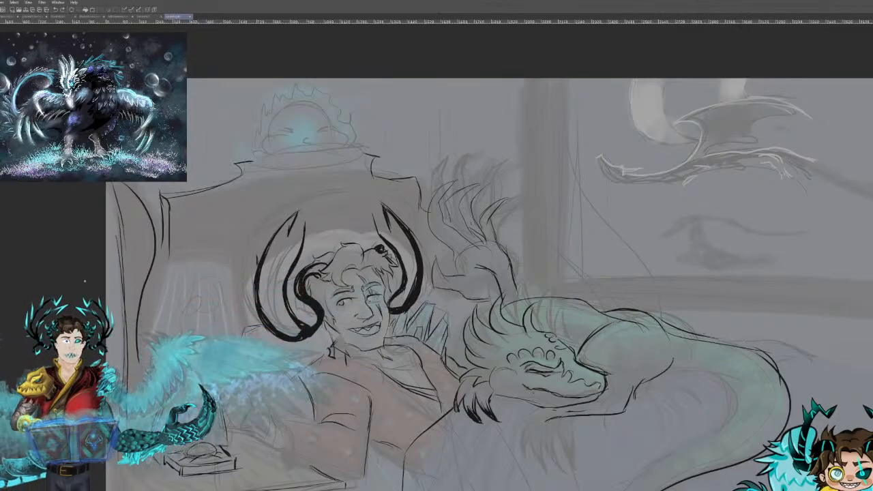
pyautogui.moveTo(663, 373)
pyautogui.mouseDown()
pyautogui.moveTo(739, 383)
pyautogui.moveTo(725, 427)
pyautogui.moveTo(629, 490)
pyautogui.mouseUp()
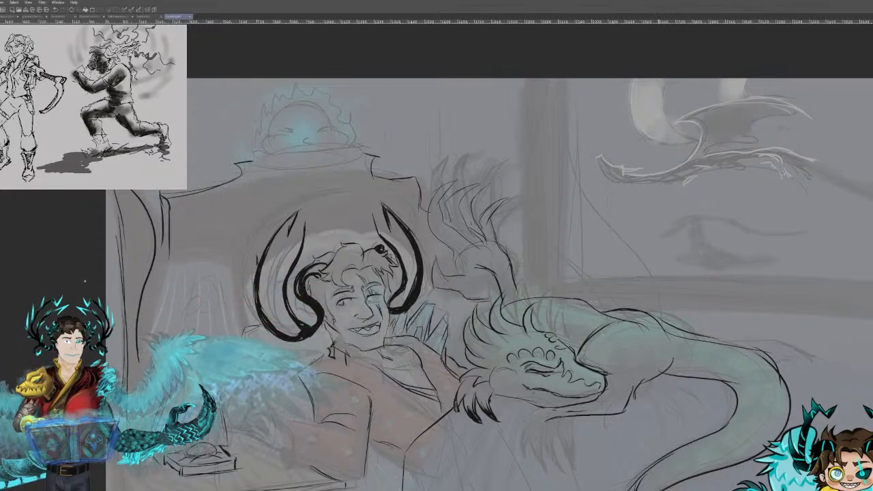
# Step: Ink the tail's narrow end and the first long frond of its fan, undoing the surplus strokes
pyautogui.moveTo(478, 307); pyautogui.dragTo(530, 131)
pyautogui.moveTo(686, 339); pyautogui.dragTo(777, 396)
pyautogui.moveTo(707, 363); pyautogui.dragTo(751, 412)
pyautogui.moveTo(730, 380); pyautogui.dragTo(756, 415)
pyautogui.moveTo(727, 365)
pyautogui.mouseDown()
pyautogui.moveTo(778, 413)
pyautogui.moveTo(765, 421)
pyautogui.moveTo(791, 427)
pyautogui.mouseUp()
pyautogui.hotkey('ctrl', 'z')
pyautogui.hotkey('ctrl', 'z')
pyautogui.hotkey('ctrl', 'z')
pyautogui.hotkey('ctrl', 'z')
pyautogui.hotkey('ctrl', 'z')
pyautogui.hotkey('ctrl', 'z')
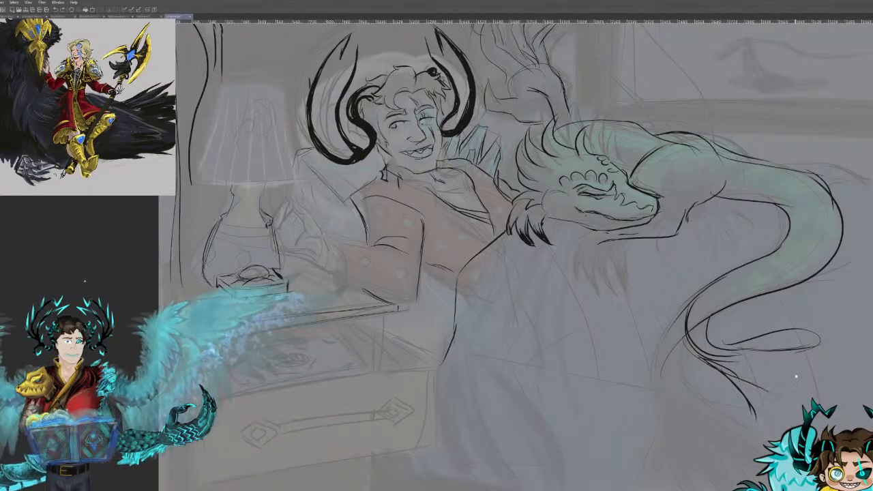
pyautogui.hotkey('ctrl', 'z')
# Step: Extend the dragon's tail fan with more rounded, overlapping fronds spreading from the tail end
pyautogui.moveTo(738, 359); pyautogui.dragTo(831, 377)
pyautogui.moveTo(812, 342); pyautogui.dragTo(843, 375)
pyautogui.moveTo(730, 362)
pyautogui.mouseDown()
pyautogui.moveTo(808, 406)
pyautogui.moveTo(833, 389)
pyautogui.moveTo(754, 419)
pyautogui.mouseUp()
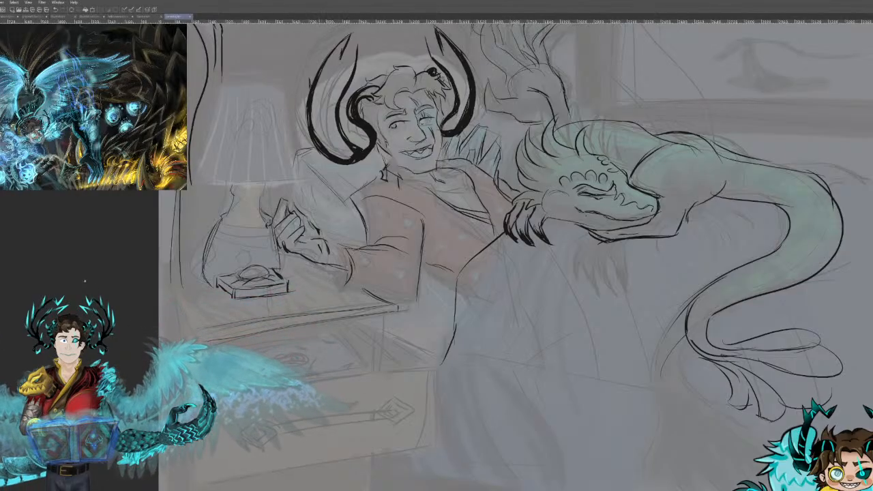
# Step: Ink the man's wrist cuff, then strengthen the contours of his forearm sleeve, upper arm and shoulder seam
pyautogui.moveTo(339, 249); pyautogui.dragTo(341, 282)
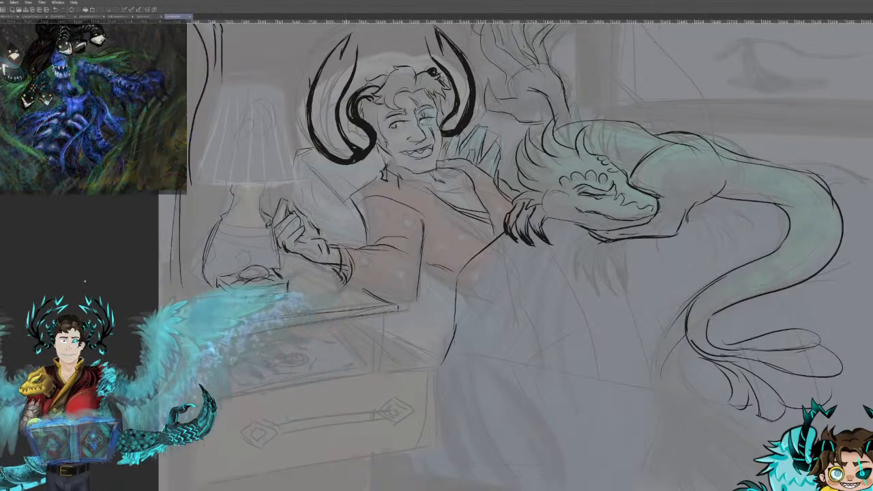
pyautogui.moveTo(328, 243)
pyautogui.mouseDown()
pyautogui.moveTo(345, 246)
pyautogui.moveTo(348, 258)
pyautogui.moveTo(357, 252)
pyautogui.mouseUp()
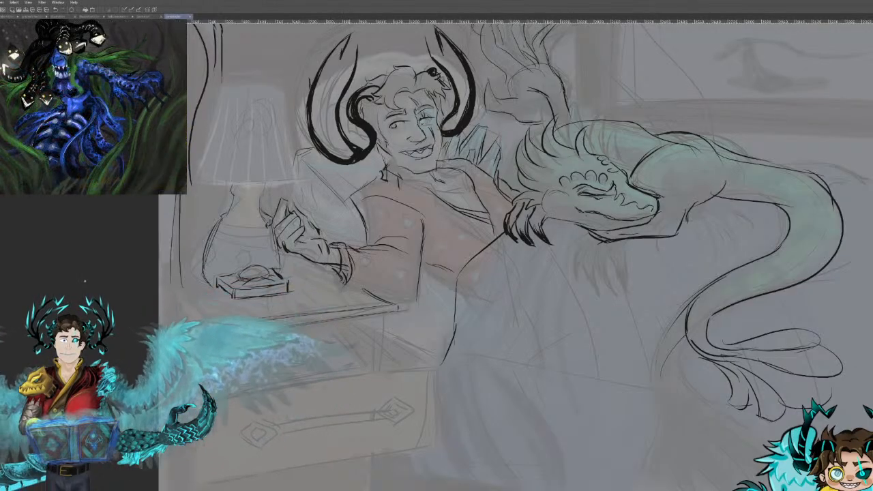
pyautogui.moveTo(356, 284)
pyautogui.mouseDown()
pyautogui.moveTo(411, 299)
pyautogui.moveTo(422, 244)
pyautogui.mouseUp()
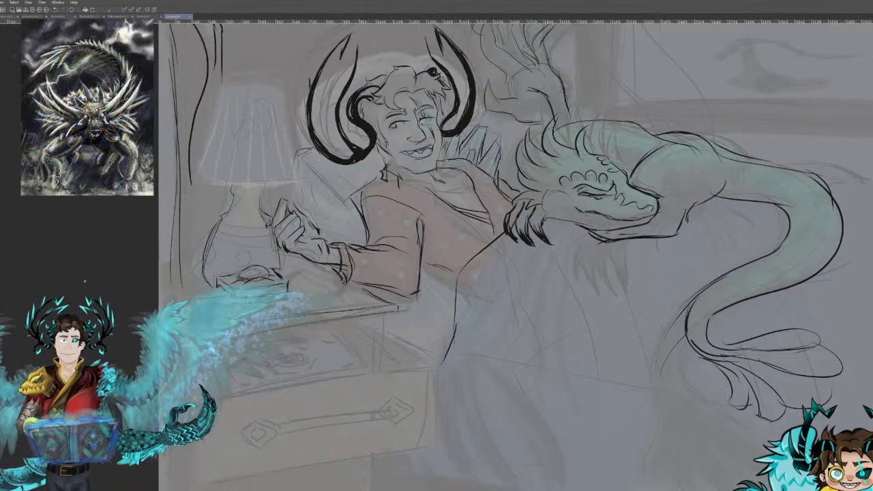
pyautogui.moveTo(360, 189); pyautogui.dragTo(360, 211)
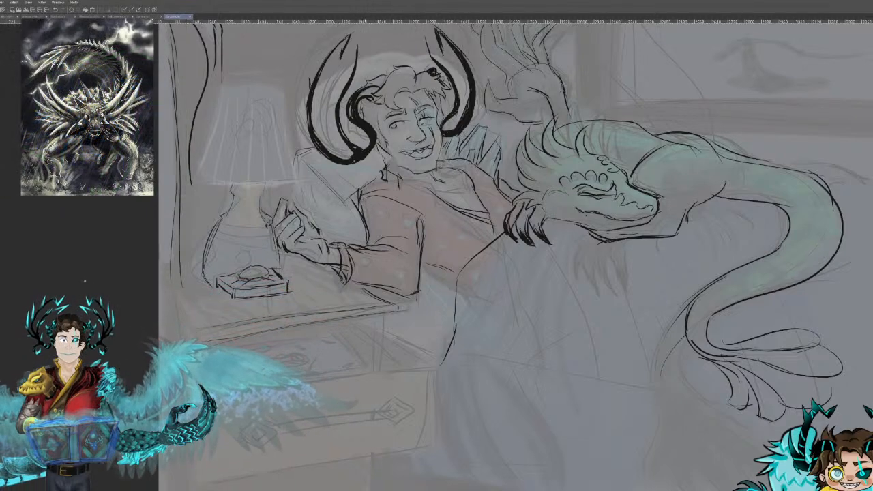
pyautogui.moveTo(391, 191)
pyautogui.mouseDown()
pyautogui.moveTo(413, 225)
pyautogui.moveTo(359, 197)
pyautogui.mouseUp()
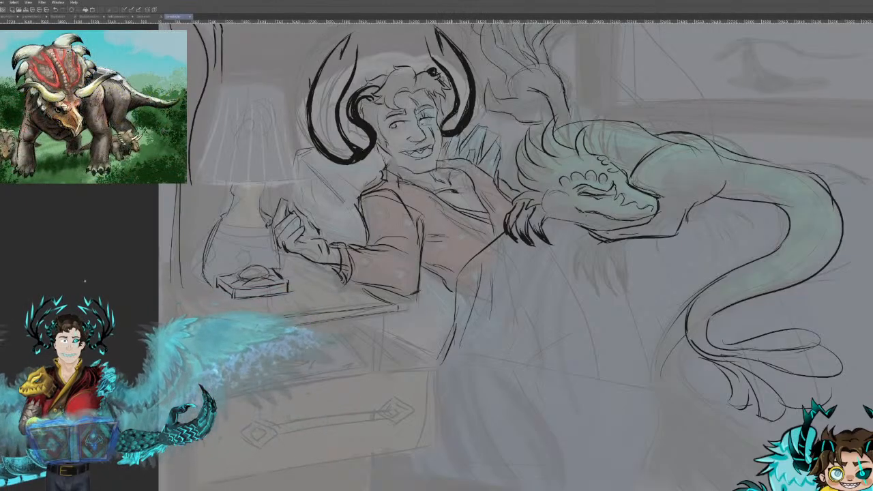
# Step: Ink the blanket's hanging side edge and bottom hem beside the nightstand, then add vertical folds below the man's torso and the dragon's head
pyautogui.moveTo(442, 360)
pyautogui.mouseDown()
pyautogui.moveTo(447, 473)
pyautogui.moveTo(526, 490)
pyautogui.mouseUp()
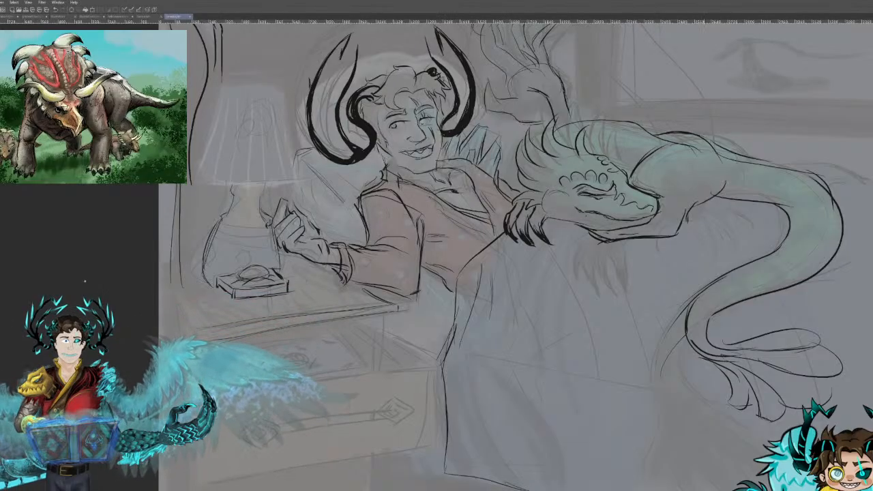
pyautogui.moveTo(519, 300); pyautogui.dragTo(455, 243)
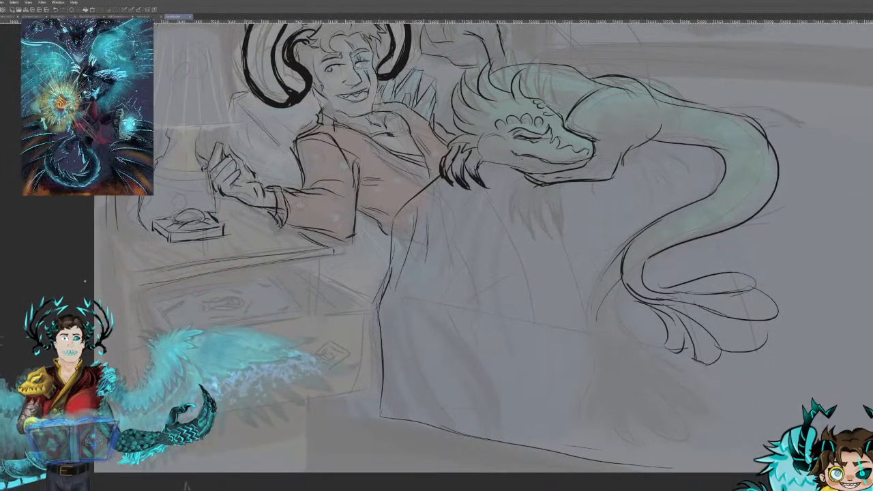
pyautogui.moveTo(427, 215); pyautogui.dragTo(428, 256)
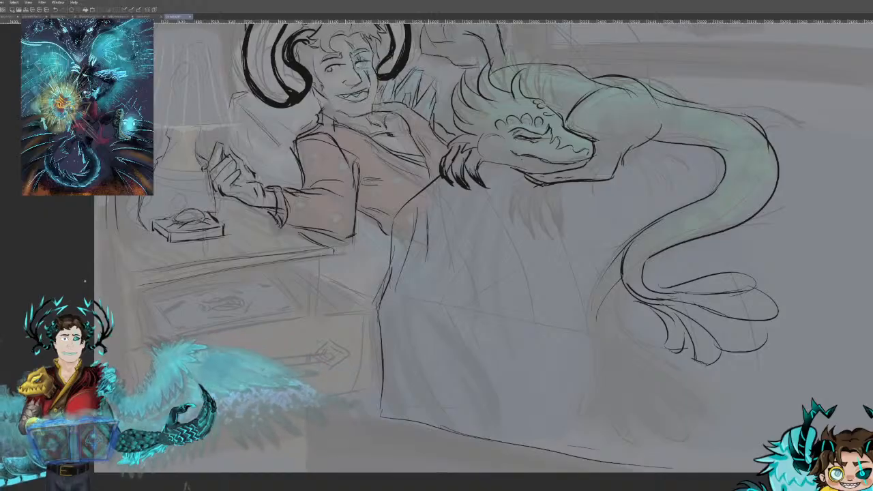
pyautogui.moveTo(443, 213); pyautogui.dragTo(456, 301)
pyautogui.moveTo(449, 239); pyautogui.dragTo(454, 304)
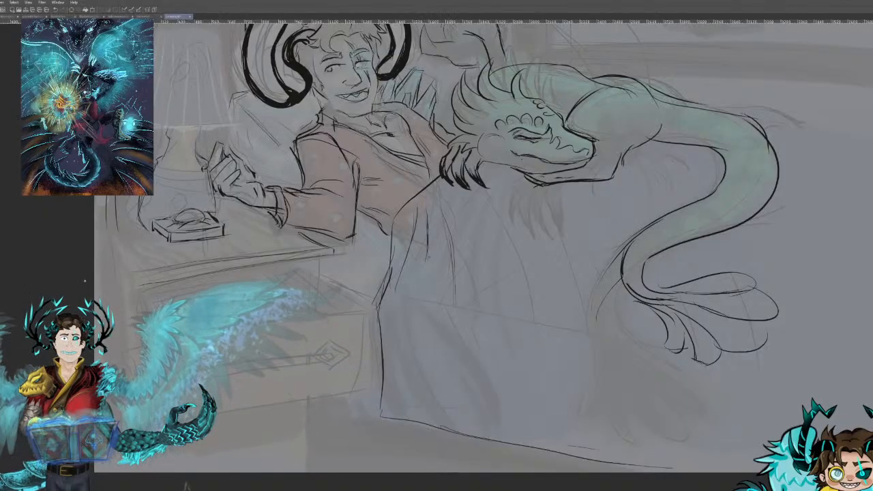
pyautogui.moveTo(520, 204); pyautogui.dragTo(533, 271)
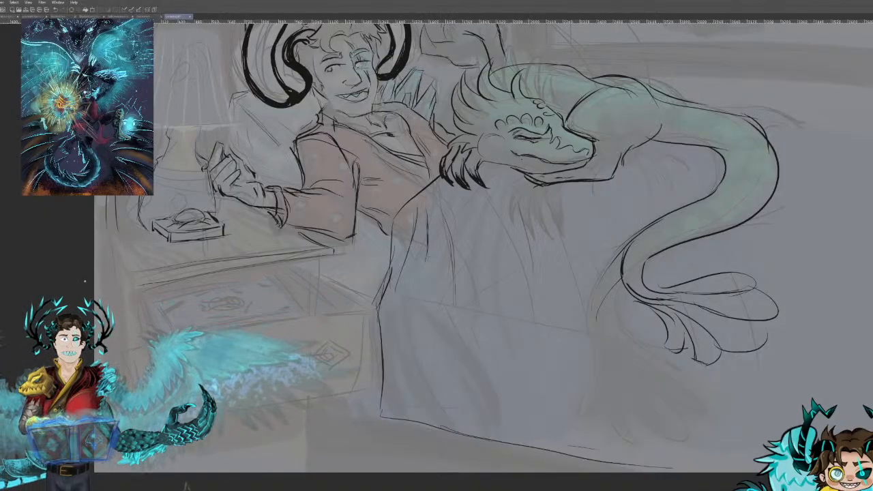
# Step: Add slanted and vertical fabric folds across the blanket below the dragon's head and short creases inside its tail's curve
pyautogui.moveTo(514, 200); pyautogui.dragTo(494, 292)
pyautogui.moveTo(501, 222); pyautogui.dragTo(482, 285)
pyautogui.moveTo(513, 201); pyautogui.dragTo(485, 273)
pyautogui.moveTo(570, 219); pyautogui.dragTo(567, 306)
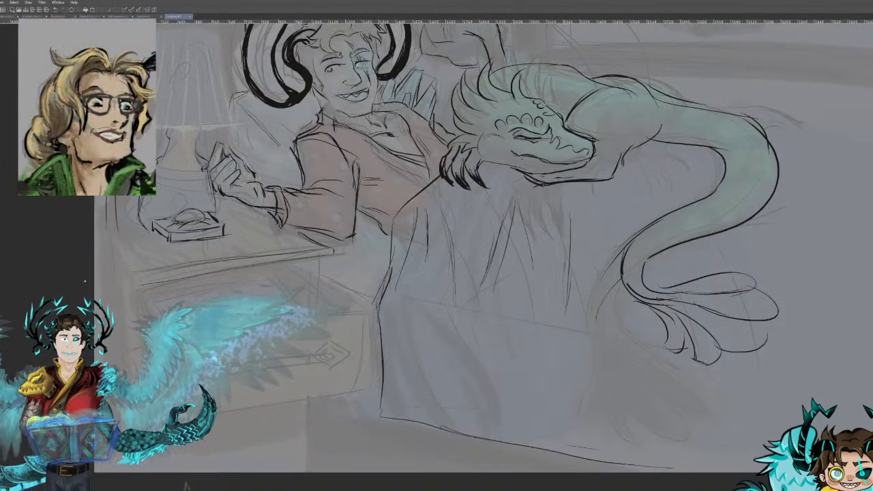
pyautogui.moveTo(565, 262); pyautogui.dragTo(555, 318)
pyautogui.moveTo(557, 284); pyautogui.dragTo(552, 308)
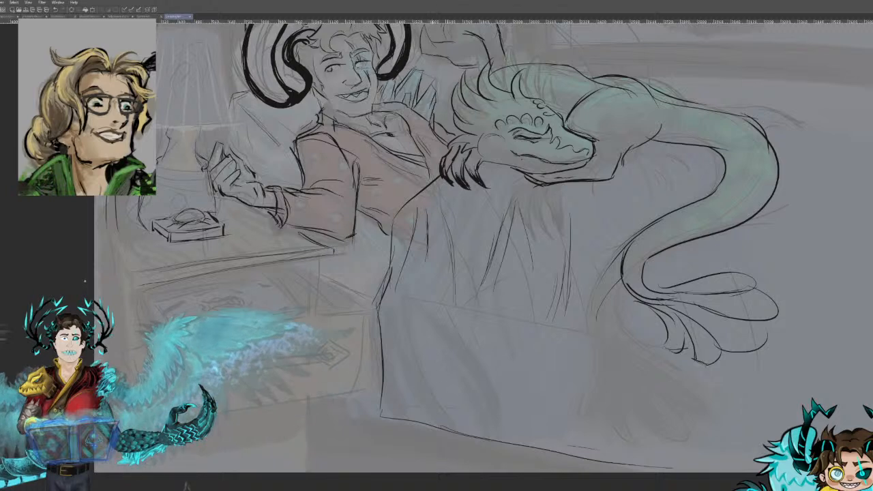
pyautogui.moveTo(650, 177); pyautogui.dragTo(642, 216)
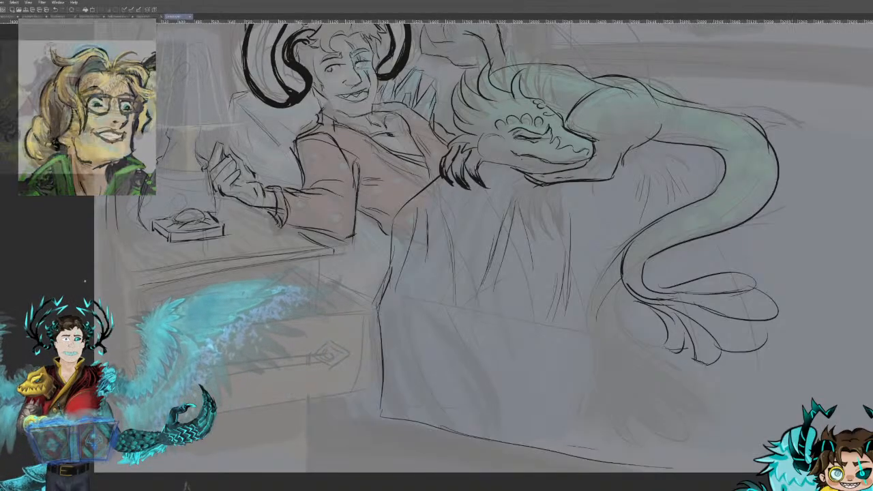
# Step: Ink the bed's contour beyond the dragon's tail and the long horizontal lines of the window's lower frame
pyautogui.moveTo(352, 344); pyautogui.dragTo(207, 457)
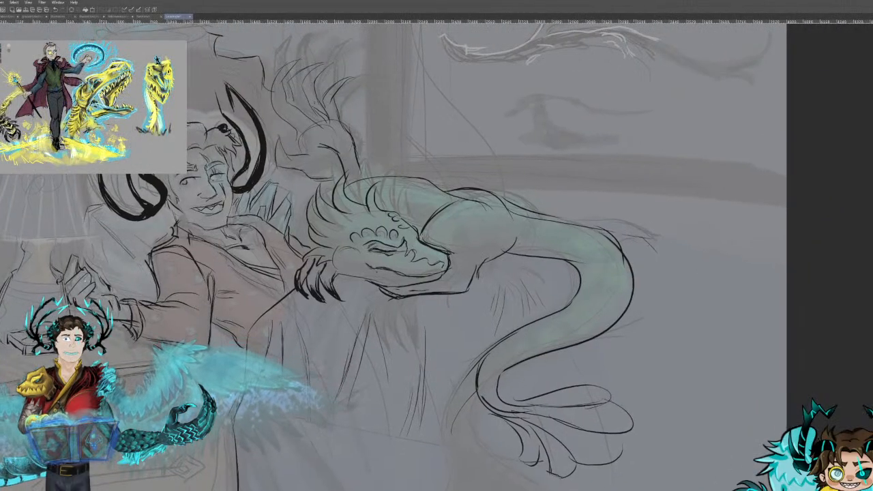
pyautogui.moveTo(670, 245)
pyautogui.mouseDown()
pyautogui.moveTo(718, 272)
pyautogui.moveTo(753, 279)
pyautogui.mouseUp()
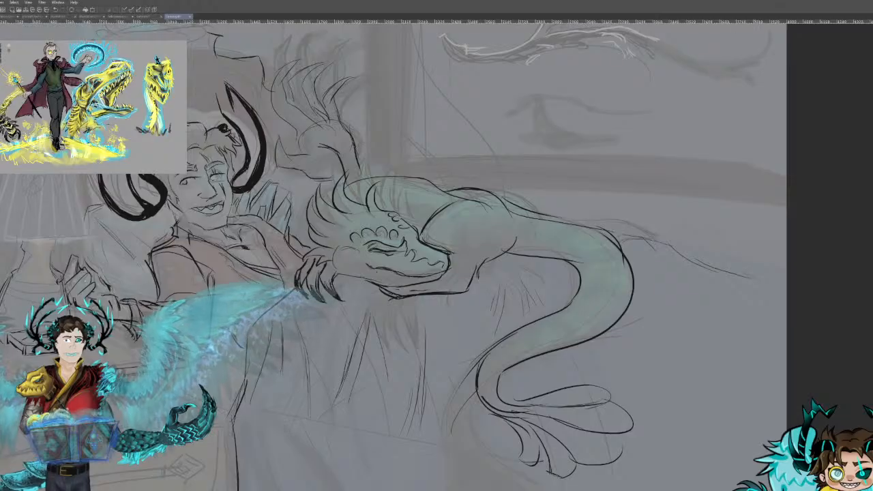
pyautogui.moveTo(494, 188); pyautogui.dragTo(721, 197)
pyautogui.moveTo(613, 192); pyautogui.dragTo(785, 198)
pyautogui.moveTo(393, 166); pyautogui.dragTo(760, 170)
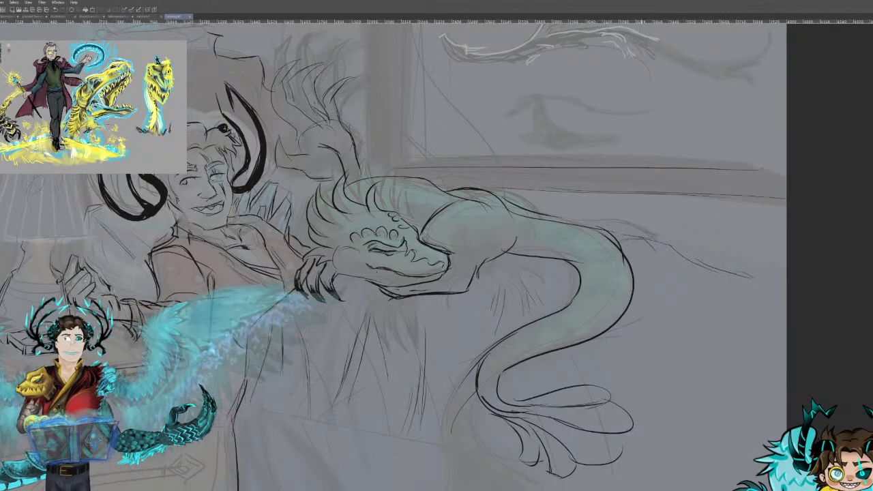
pyautogui.moveTo(622, 169); pyautogui.dragTo(787, 171)
# Step: Ink the window frame's vertical edge next to the glass and a parallel line down the middle of the frame
pyautogui.moveTo(437, 246); pyautogui.dragTo(639, 352)
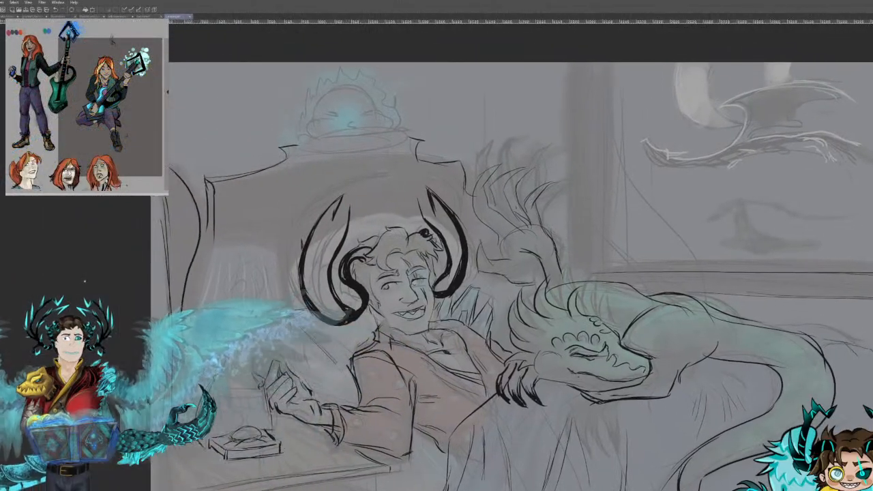
pyautogui.moveTo(608, 109); pyautogui.dragTo(607, 195)
pyautogui.moveTo(605, 85); pyautogui.dragTo(607, 269)
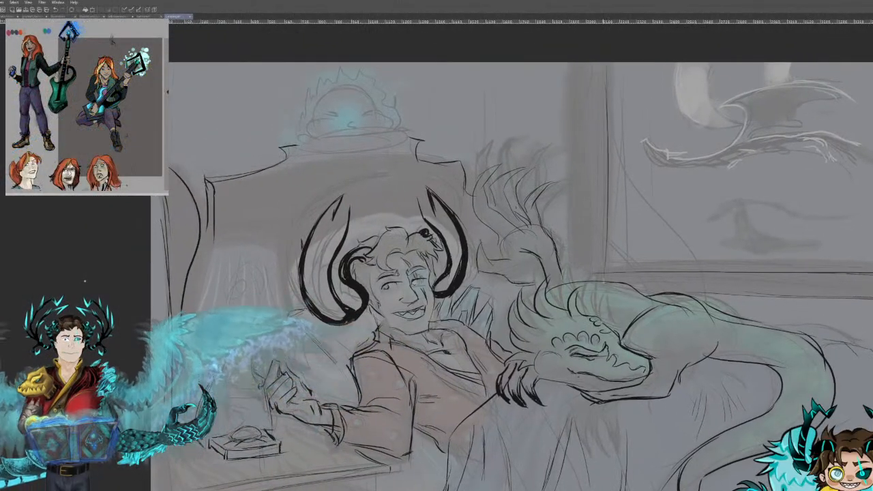
pyautogui.moveTo(604, 218); pyautogui.dragTo(604, 256)
pyautogui.moveTo(586, 89); pyautogui.dragTo(584, 261)
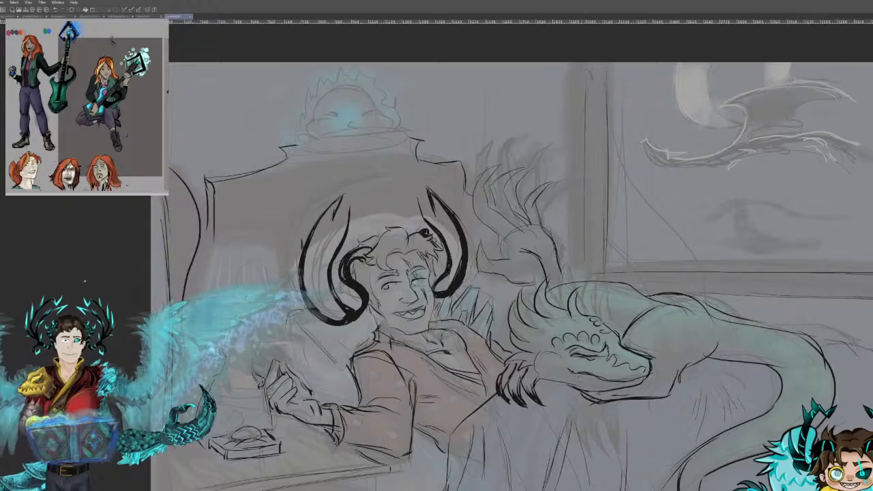
pyautogui.moveTo(586, 131); pyautogui.dragTo(586, 273)
pyautogui.moveTo(585, 214); pyautogui.dragTo(585, 241)
pyautogui.moveTo(583, 78); pyautogui.dragTo(585, 218)
pyautogui.moveTo(578, 63); pyautogui.dragTo(585, 166)
# Step: Reinforce the frame's glass-side edge and ink its outer vertical edge from the canvas top down to the dragon
pyautogui.moveTo(608, 66); pyautogui.dragTo(610, 262)
pyautogui.moveTo(612, 240); pyautogui.dragTo(611, 268)
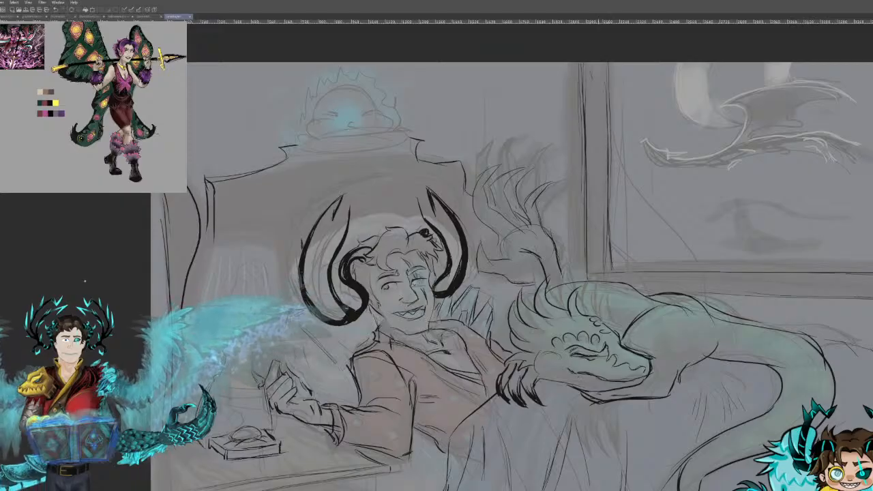
pyautogui.moveTo(564, 76); pyautogui.dragTo(564, 131)
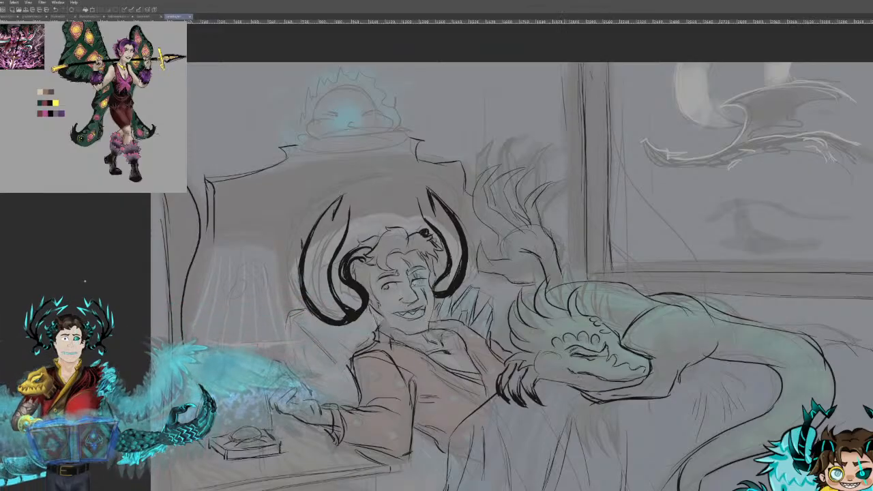
pyautogui.moveTo(563, 62); pyautogui.dragTo(565, 206)
pyautogui.moveTo(566, 153); pyautogui.dragTo(571, 289)
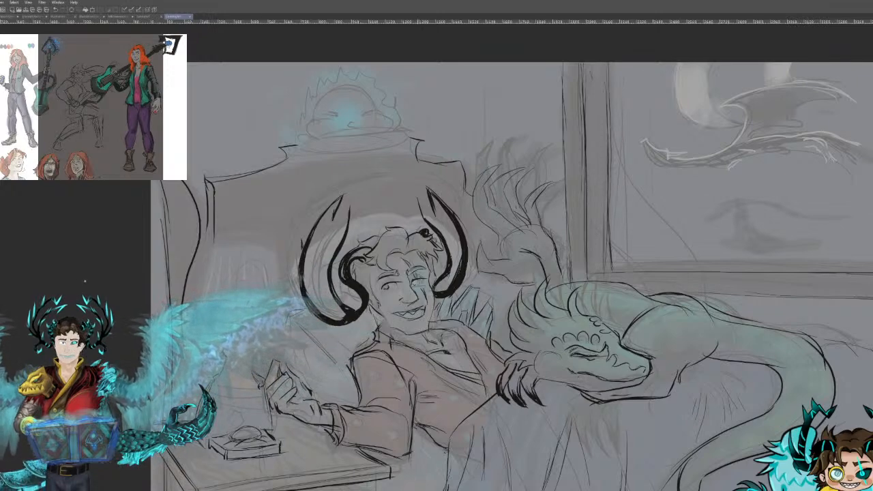
# Step: Hatch the shadow beneath the man's elbow, between his sleeve and the blanket
pyautogui.moveTo(478, 307); pyautogui.dragTo(494, 219)
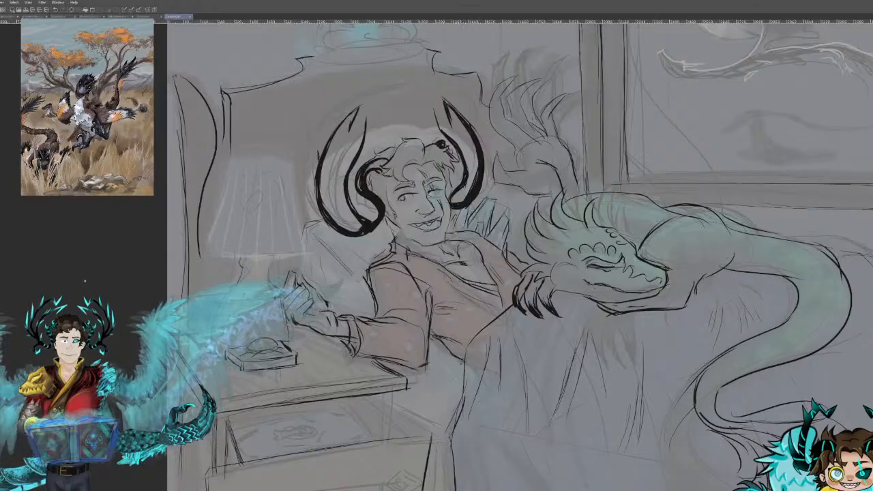
pyautogui.moveTo(427, 373)
pyautogui.mouseDown()
pyautogui.moveTo(436, 363)
pyautogui.moveTo(457, 382)
pyautogui.mouseUp()
pyautogui.moveTo(427, 340); pyautogui.dragTo(448, 358)
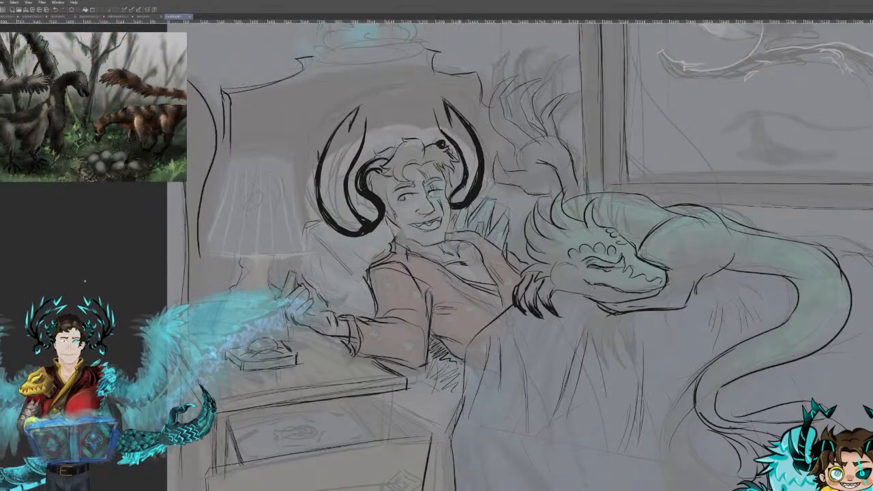
pyautogui.moveTo(440, 342); pyautogui.dragTo(446, 351)
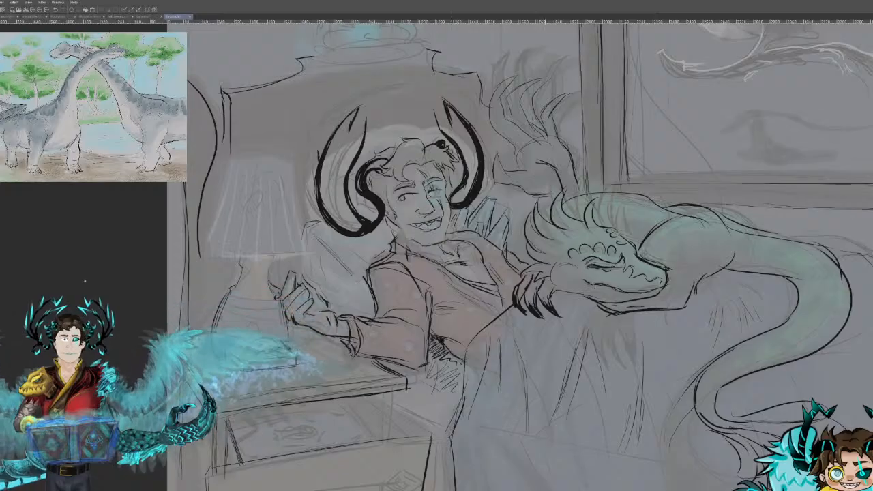
# Step: Ink the bed's lower edge between nightstand and blanket, and the curved sheet edge running up beside the man's waist
pyautogui.moveTo(477, 307); pyautogui.dragTo(418, 186)
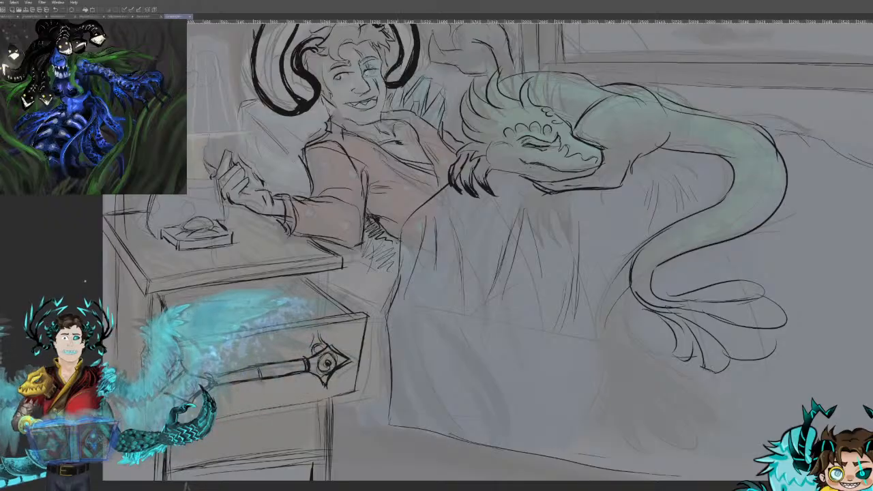
pyautogui.moveTo(348, 410); pyautogui.dragTo(387, 411)
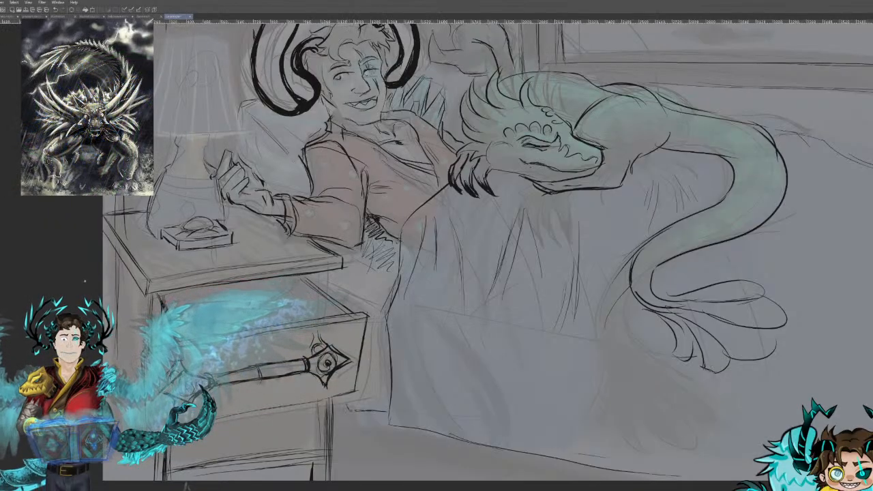
pyautogui.moveTo(356, 305)
pyautogui.mouseDown()
pyautogui.moveTo(386, 239)
pyautogui.moveTo(431, 191)
pyautogui.mouseUp()
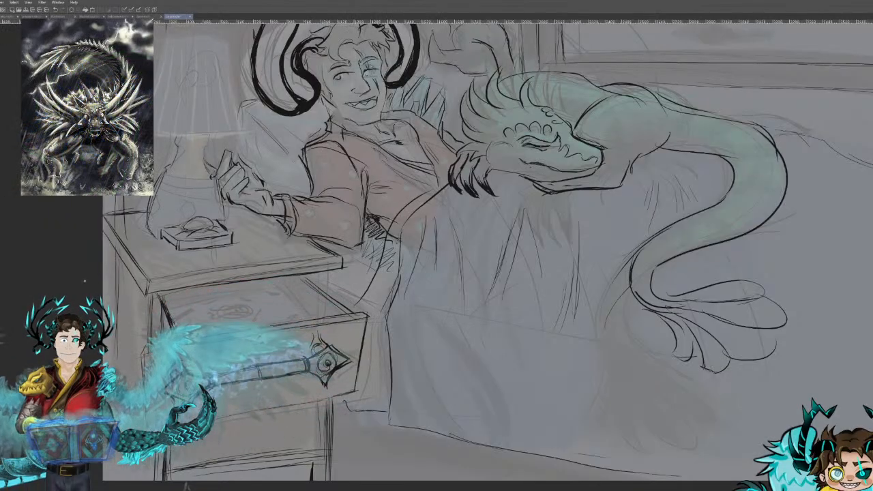
pyautogui.moveTo(395, 216); pyautogui.dragTo(445, 186)
# Step: Draw long diagonal creases across the bedding beyond the bend of the dragon's tail
pyautogui.moveTo(778, 240); pyautogui.dragTo(872, 313)
pyautogui.moveTo(814, 242); pyautogui.dragTo(872, 274)
pyautogui.moveTo(786, 231); pyautogui.dragTo(872, 263)
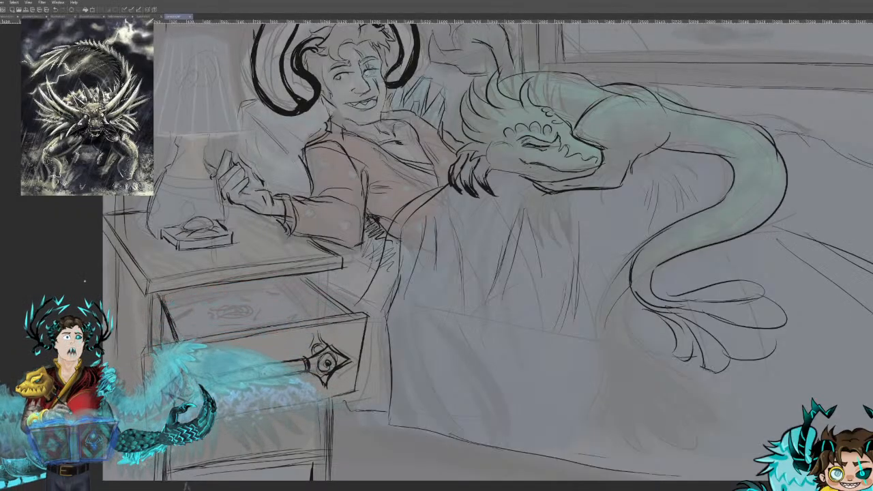
# Step: Ink the flying dragon outside the window, outlining its head, wing, long curving tail and hind leg
pyautogui.moveTo(518, 178); pyautogui.dragTo(346, 360)
pyautogui.moveTo(418, 116); pyautogui.dragTo(451, 140)
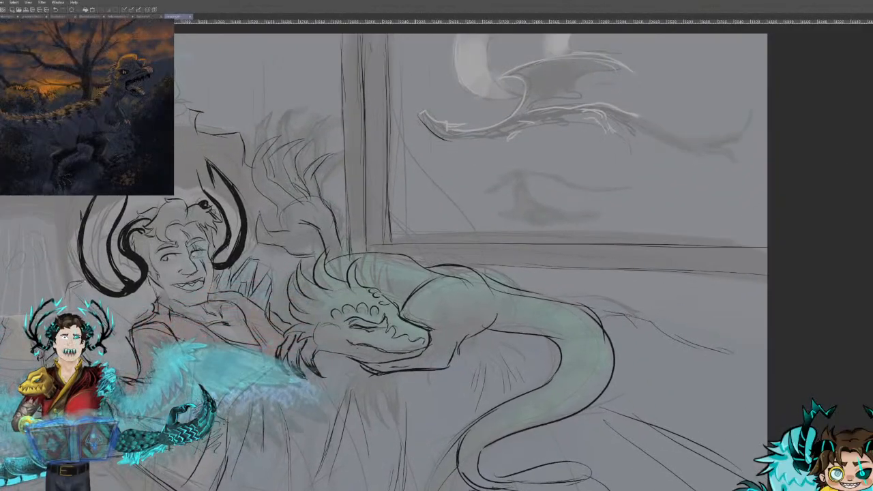
pyautogui.moveTo(424, 111)
pyautogui.mouseDown()
pyautogui.moveTo(464, 122)
pyautogui.moveTo(466, 133)
pyautogui.moveTo(485, 131)
pyautogui.moveTo(519, 113)
pyautogui.moveTo(487, 86)
pyautogui.moveTo(625, 48)
pyautogui.moveTo(657, 81)
pyautogui.moveTo(567, 87)
pyautogui.moveTo(529, 112)
pyautogui.moveTo(607, 104)
pyautogui.moveTo(651, 131)
pyautogui.moveTo(740, 140)
pyautogui.moveTo(767, 95)
pyautogui.moveTo(749, 144)
pyautogui.moveTo(689, 159)
pyautogui.moveTo(570, 109)
pyautogui.mouseUp()
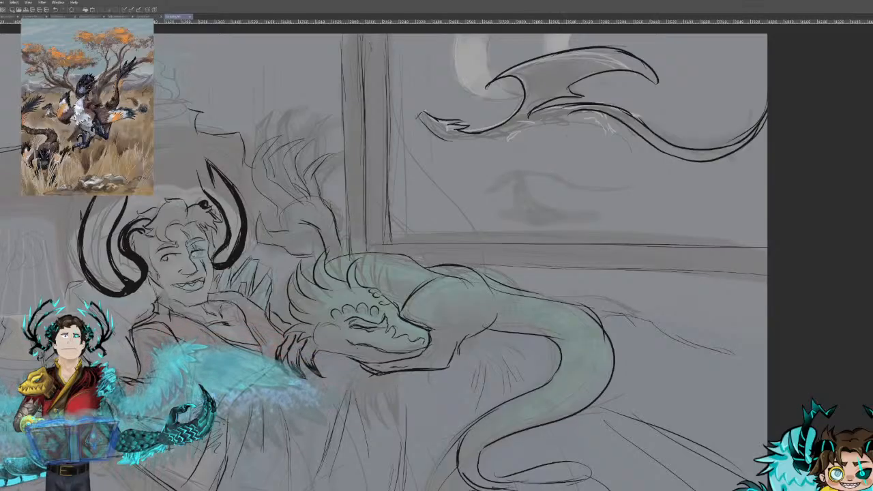
pyautogui.moveTo(554, 113)
pyautogui.mouseDown()
pyautogui.moveTo(565, 109)
pyautogui.moveTo(558, 118)
pyautogui.mouseUp()
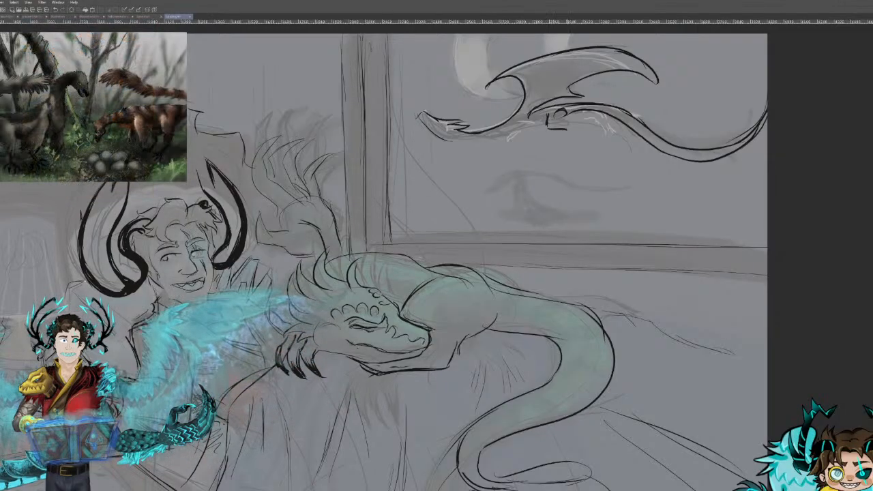
pyautogui.moveTo(565, 127)
pyautogui.mouseDown()
pyautogui.moveTo(575, 126)
pyautogui.moveTo(564, 133)
pyautogui.mouseUp()
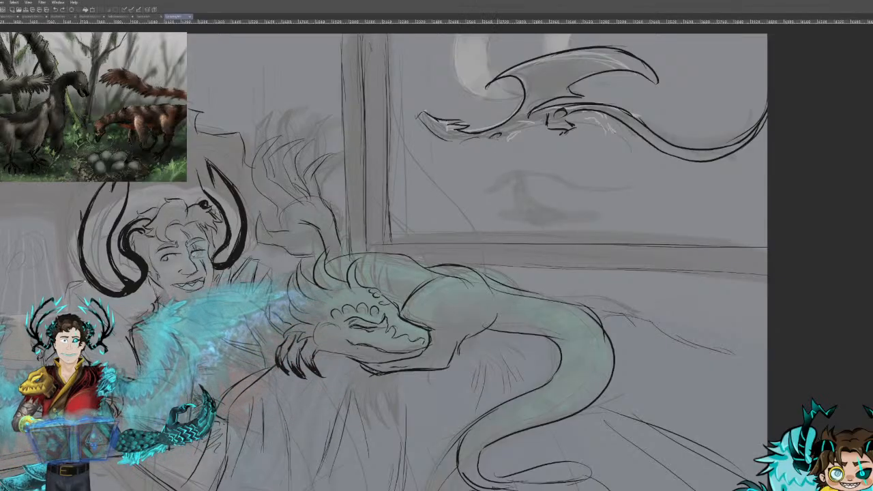
pyautogui.moveTo(490, 143)
pyautogui.mouseDown()
pyautogui.moveTo(505, 140)
pyautogui.moveTo(501, 155)
pyautogui.mouseUp()
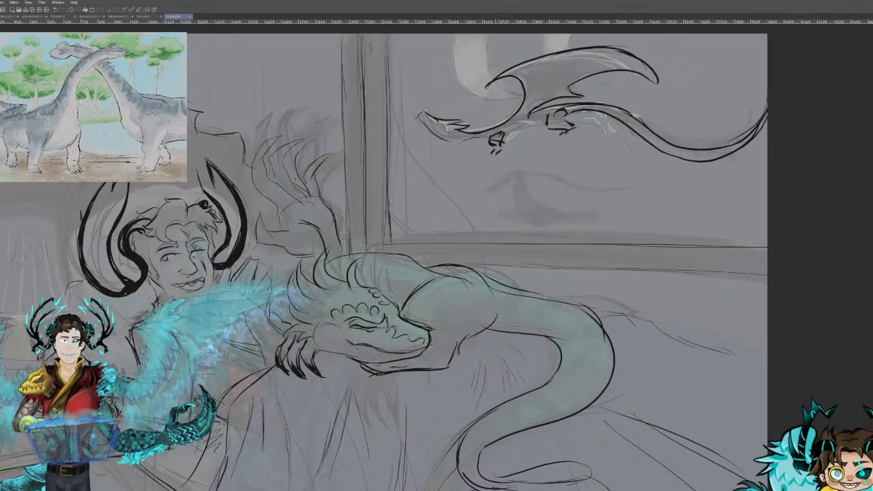
pyautogui.hotkey('ctrl', 'z')
pyautogui.hotkey('ctrl', 'z')
pyautogui.hotkey('ctrl', 'z')
pyautogui.moveTo(501, 133); pyautogui.dragTo(487, 145)
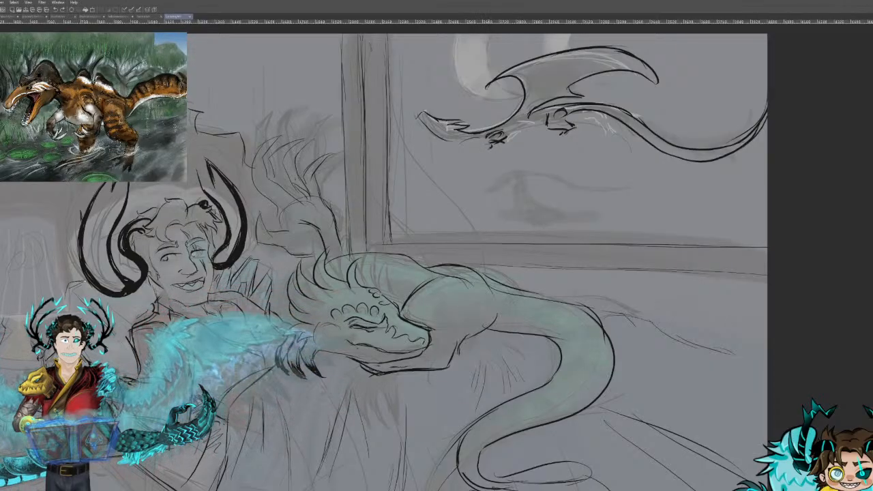
pyautogui.moveTo(489, 145); pyautogui.dragTo(487, 153)
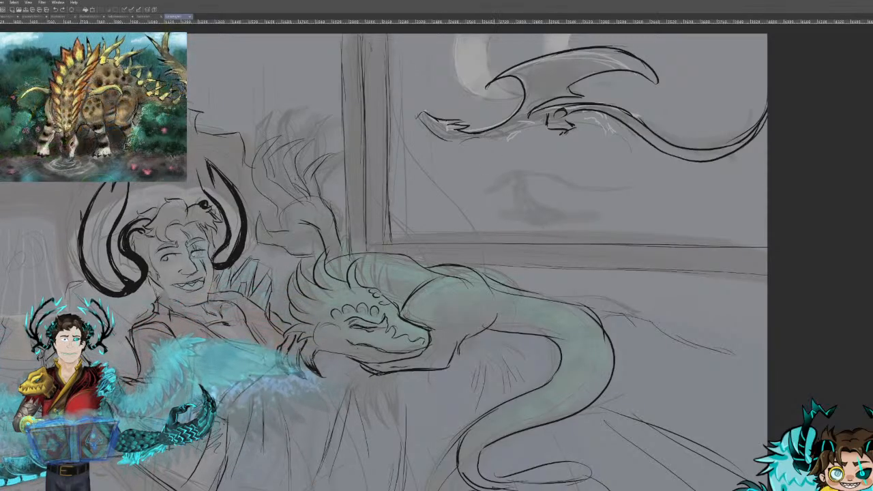
# Step: Ink the flying dragon's dark foreleg and underside, then rework the lower neck, jaw and snout lines
pyautogui.moveTo(467, 144)
pyautogui.mouseDown()
pyautogui.moveTo(544, 127)
pyautogui.moveTo(491, 144)
pyautogui.moveTo(515, 143)
pyautogui.moveTo(494, 160)
pyautogui.moveTo(516, 141)
pyautogui.moveTo(503, 145)
pyautogui.moveTo(512, 140)
pyautogui.moveTo(499, 132)
pyautogui.moveTo(515, 137)
pyautogui.moveTo(497, 133)
pyautogui.moveTo(503, 124)
pyautogui.mouseUp()
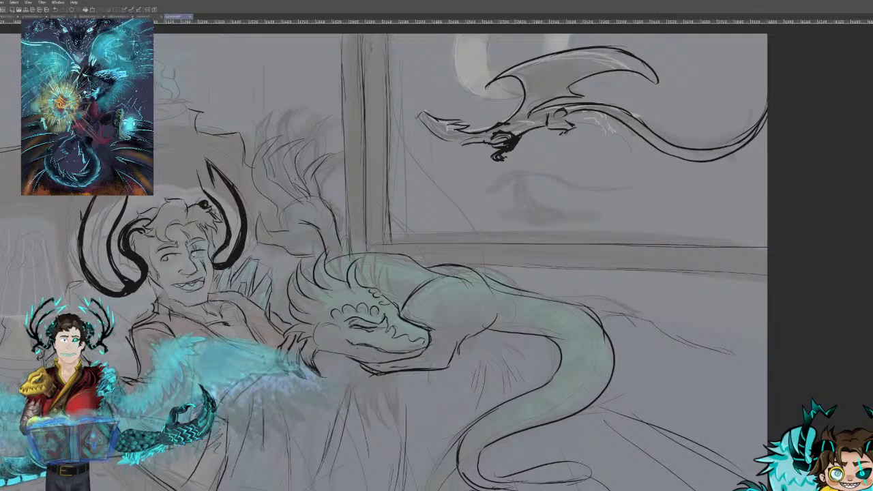
pyautogui.moveTo(463, 145)
pyautogui.mouseDown()
pyautogui.moveTo(411, 114)
pyautogui.moveTo(427, 129)
pyautogui.moveTo(439, 122)
pyautogui.mouseUp()
pyautogui.hotkey('ctrl', 'z')
pyautogui.hotkey('ctrl', 'z')
pyautogui.hotkey('ctrl', 'z')
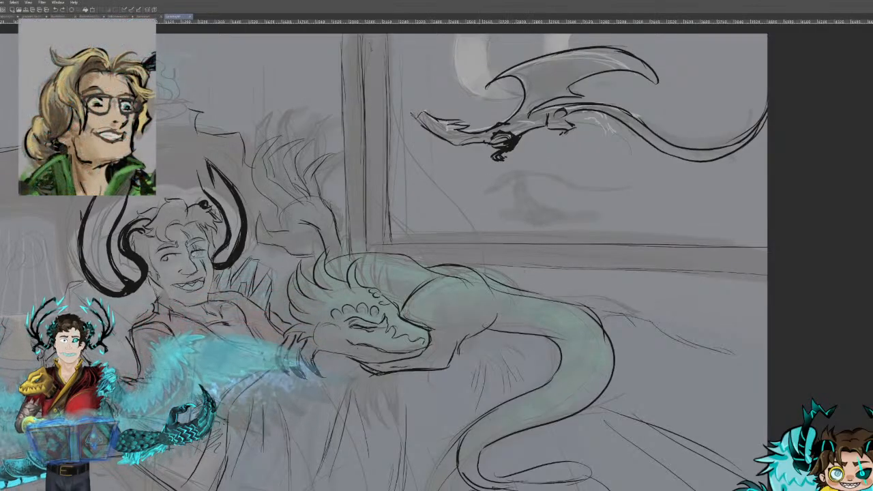
pyautogui.moveTo(419, 116)
pyautogui.mouseDown()
pyautogui.moveTo(439, 140)
pyautogui.moveTo(445, 121)
pyautogui.moveTo(453, 137)
pyautogui.moveTo(474, 135)
pyautogui.mouseUp()
pyautogui.moveTo(417, 112); pyautogui.dragTo(438, 127)
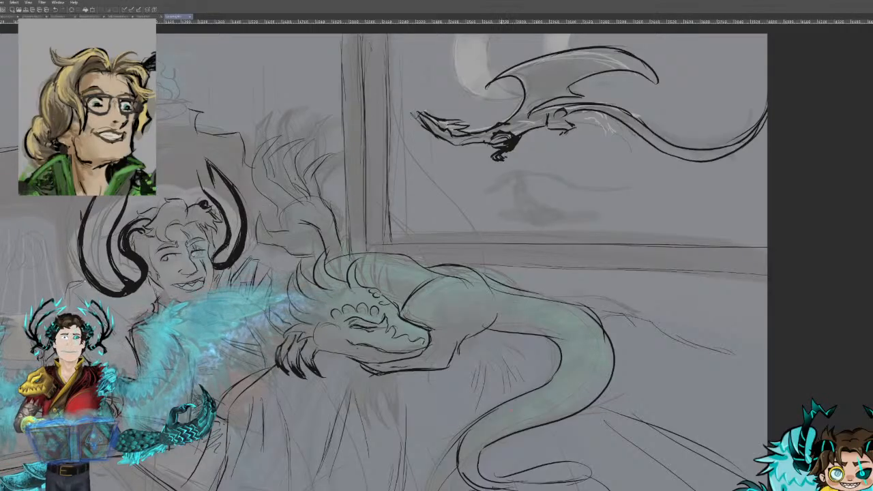
# Step: Ink a second, smaller flying dragon below the first one outside the window, outlining its head, neck, wings and curving tail
pyautogui.moveTo(470, 198)
pyautogui.mouseDown()
pyautogui.moveTo(541, 176)
pyautogui.moveTo(524, 171)
pyautogui.moveTo(589, 187)
pyautogui.moveTo(619, 171)
pyautogui.moveTo(562, 187)
pyautogui.moveTo(520, 179)
pyautogui.moveTo(509, 214)
pyautogui.moveTo(497, 220)
pyautogui.moveTo(529, 225)
pyautogui.moveTo(603, 215)
pyautogui.moveTo(535, 204)
pyautogui.moveTo(520, 176)
pyautogui.mouseUp()
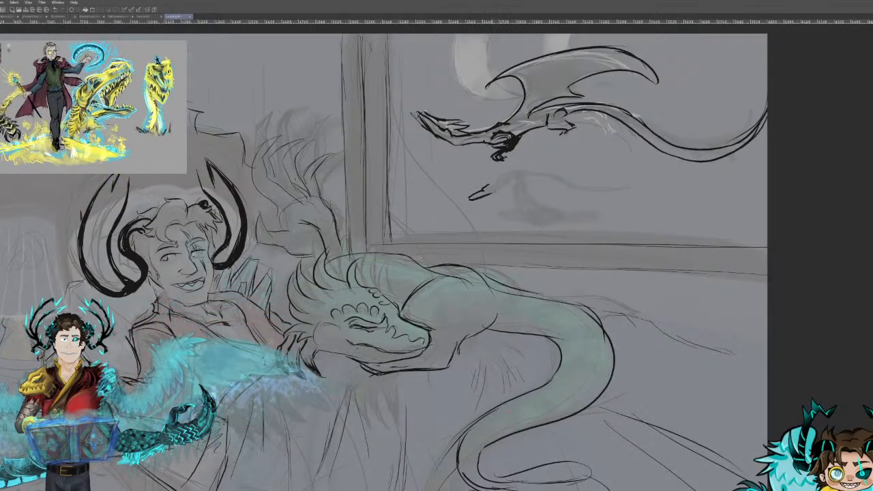
pyautogui.hotkey('ctrl', 'z')
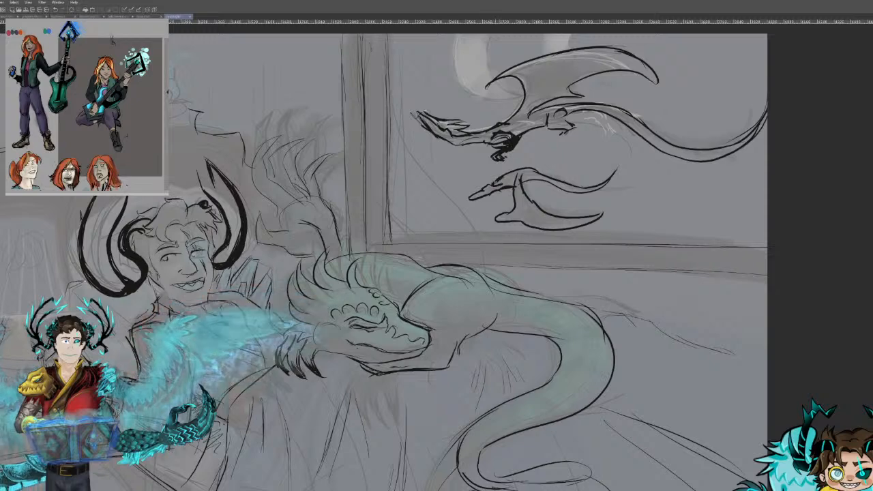
pyautogui.moveTo(479, 192); pyautogui.dragTo(490, 181)
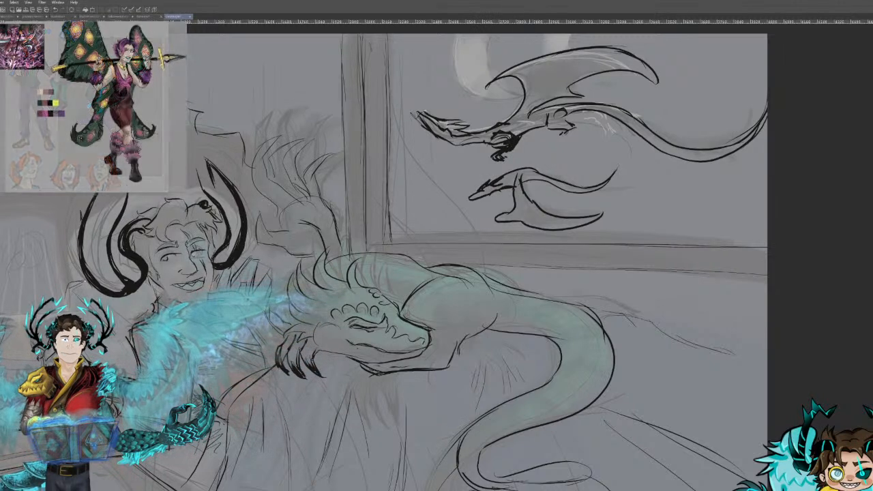
# Step: Rework the smaller flying dragon's snout and neck lines, then add its foreleg and the inner strokes of its lower wing
pyautogui.moveTo(478, 196); pyautogui.dragTo(523, 173)
pyautogui.hotkey('ctrl', 'z')
pyautogui.hotkey('ctrl', 'z')
pyautogui.hotkey('ctrl', 'z')
pyautogui.hotkey('ctrl', 'z')
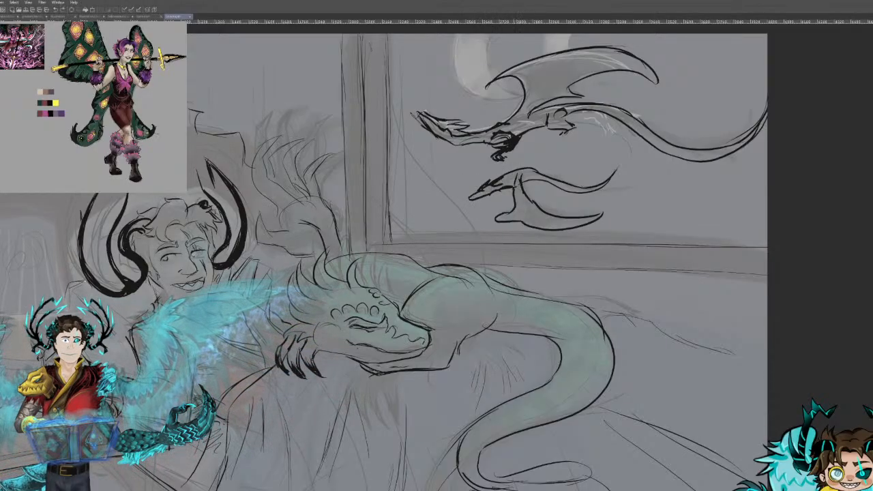
pyautogui.moveTo(477, 193); pyautogui.dragTo(487, 182)
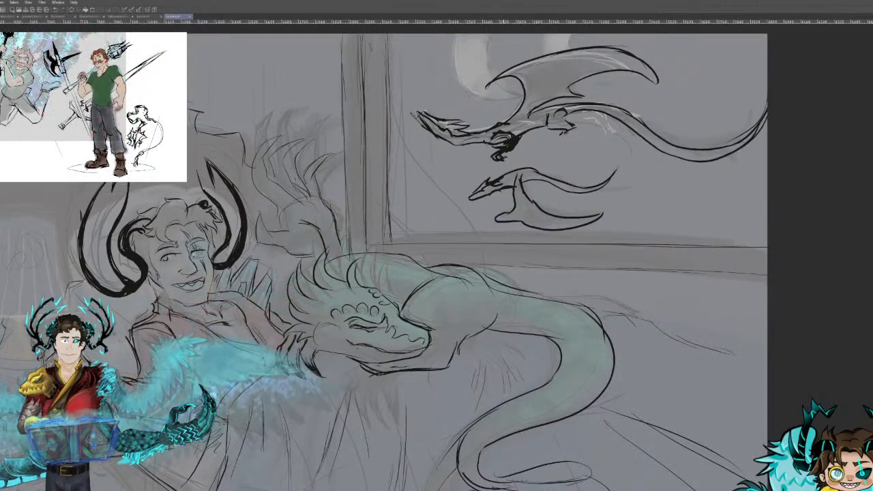
pyautogui.moveTo(494, 212); pyautogui.dragTo(481, 221)
pyautogui.moveTo(542, 207)
pyautogui.mouseDown()
pyautogui.moveTo(597, 203)
pyautogui.moveTo(566, 215)
pyautogui.mouseUp()
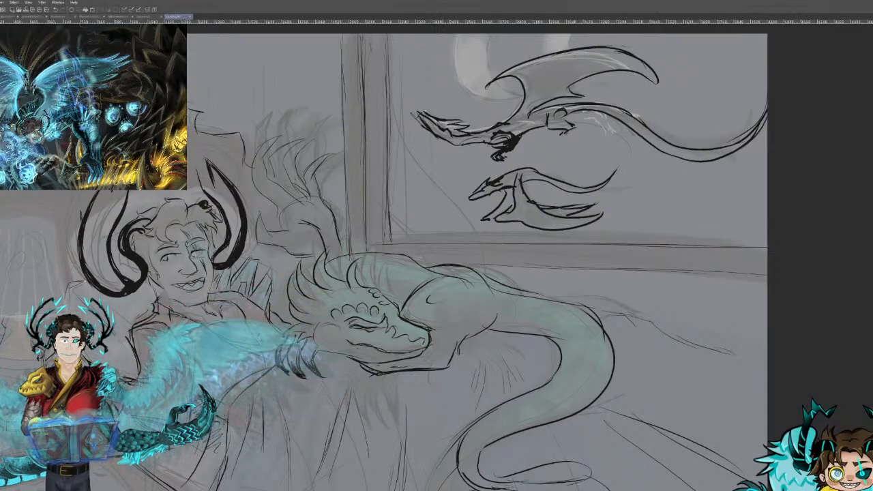
# Step: Ink scale marks on the sleeping dragon's shoulder and the long sloping bedding contour from its tail to the canvas edge
pyautogui.moveTo(452, 307)
pyautogui.mouseDown()
pyautogui.moveTo(457, 296)
pyautogui.moveTo(425, 317)
pyautogui.mouseUp()
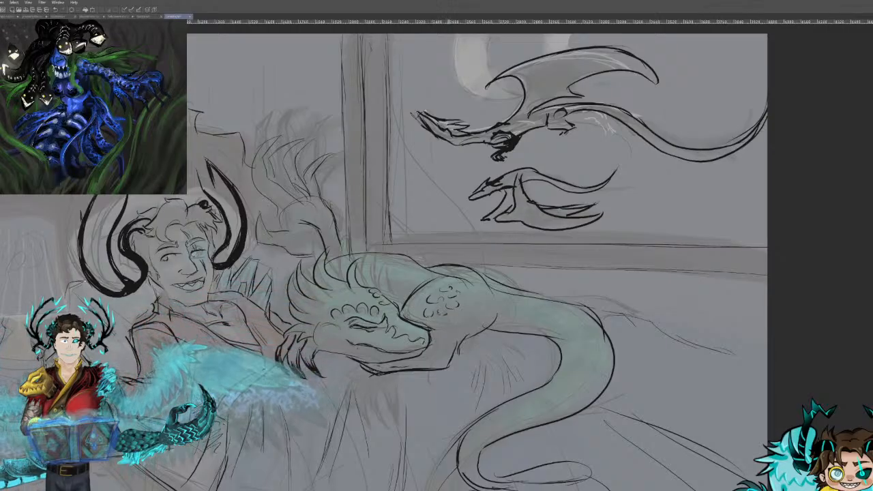
pyautogui.moveTo(417, 307); pyautogui.dragTo(406, 314)
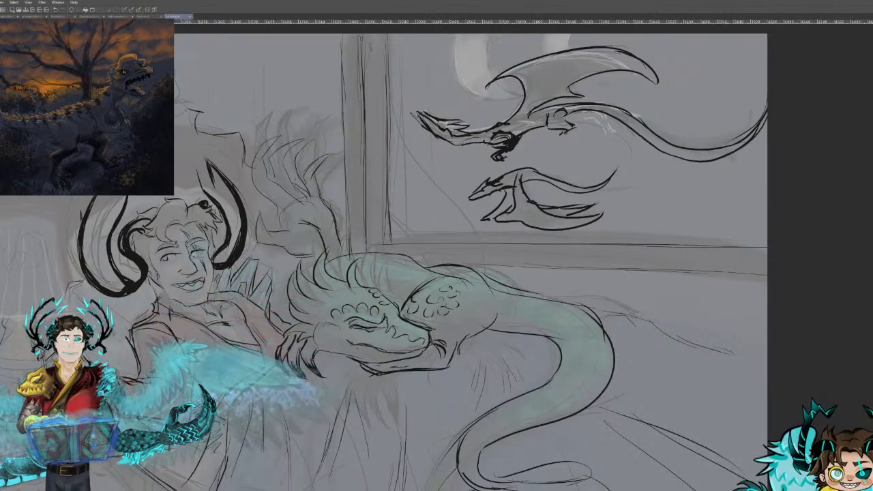
pyautogui.moveTo(602, 315)
pyautogui.mouseDown()
pyautogui.moveTo(629, 316)
pyautogui.moveTo(764, 366)
pyautogui.mouseUp()
pyautogui.moveTo(710, 352); pyautogui.dragTo(763, 368)
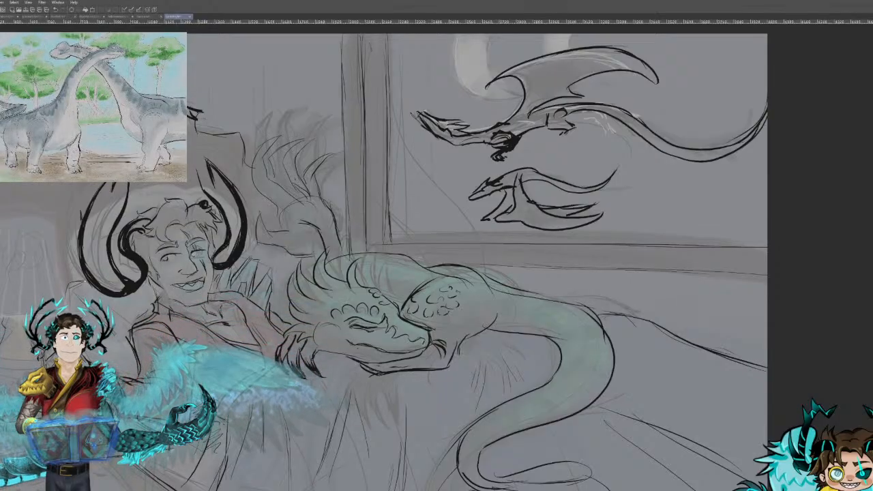
# Step: Ink the small curled lower tips of both of the man's horns, beside his pillow and below his cheek
pyautogui.moveTo(275, 445)
pyautogui.mouseDown()
pyautogui.moveTo(432, 317)
pyautogui.moveTo(521, 373)
pyautogui.moveTo(540, 373)
pyautogui.moveTo(538, 271)
pyautogui.moveTo(525, 330)
pyautogui.mouseUp()
pyautogui.moveTo(352, 181)
pyautogui.mouseDown()
pyautogui.moveTo(354, 192)
pyautogui.moveTo(377, 192)
pyautogui.moveTo(351, 198)
pyautogui.moveTo(371, 193)
pyautogui.mouseUp()
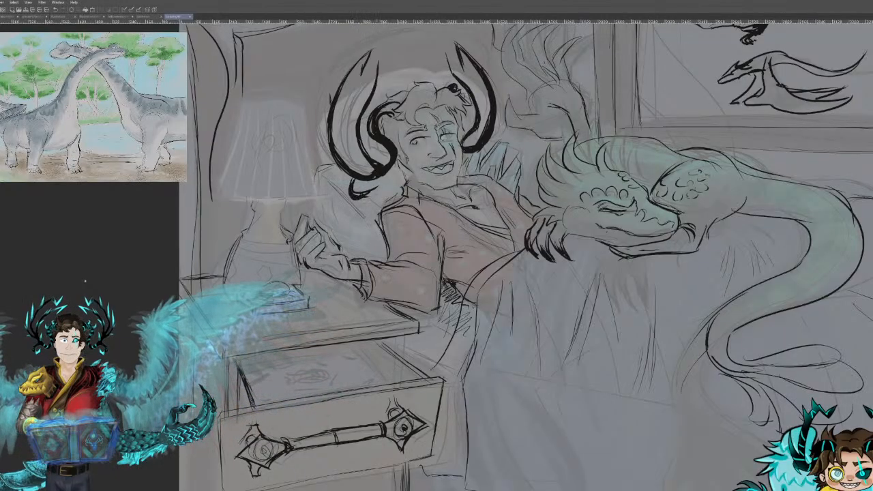
pyautogui.moveTo(473, 152)
pyautogui.mouseDown()
pyautogui.moveTo(483, 158)
pyautogui.moveTo(478, 138)
pyautogui.mouseUp()
pyautogui.moveTo(487, 152); pyautogui.dragTo(482, 161)
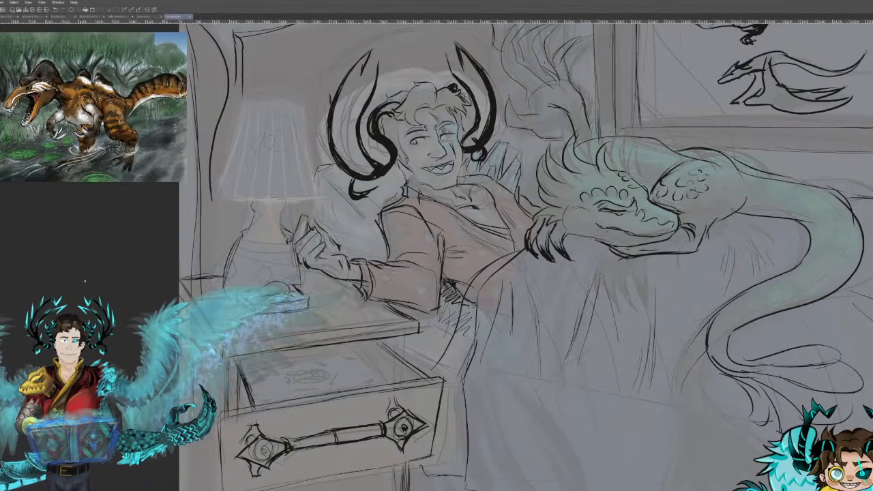
pyautogui.moveTo(374, 181); pyautogui.dragTo(364, 197)
pyautogui.moveTo(369, 165); pyautogui.dragTo(363, 176)
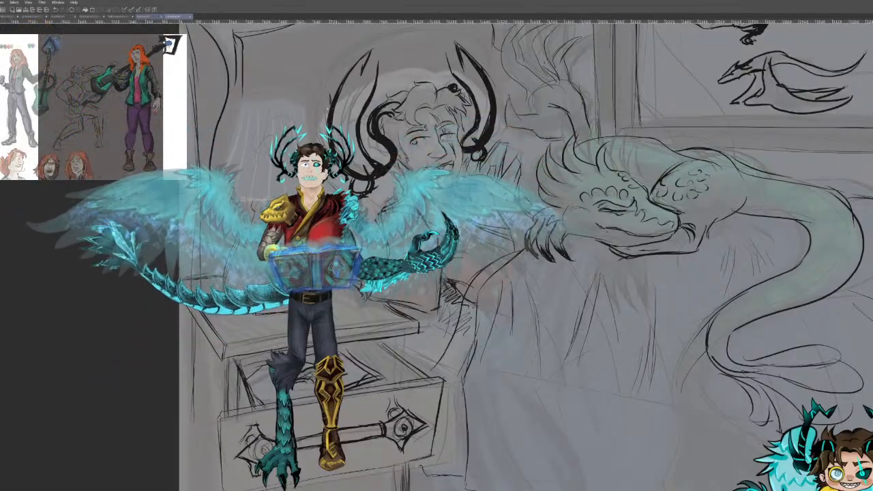
# Step: Look through the other open artworks, including the forest scene, the horned face line art and the crouching figure with birds
pyautogui.click(122, 16)
pyautogui.click(116, 18)
pyautogui.click(87, 17)
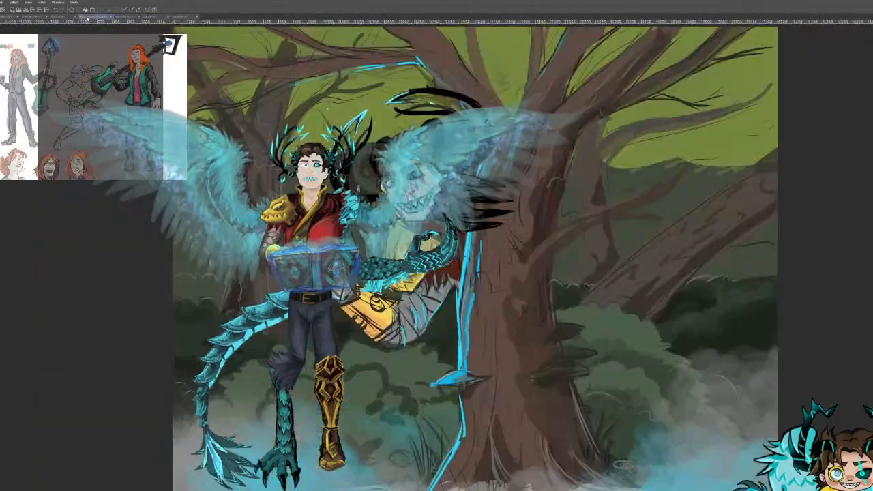
pyautogui.click(61, 18)
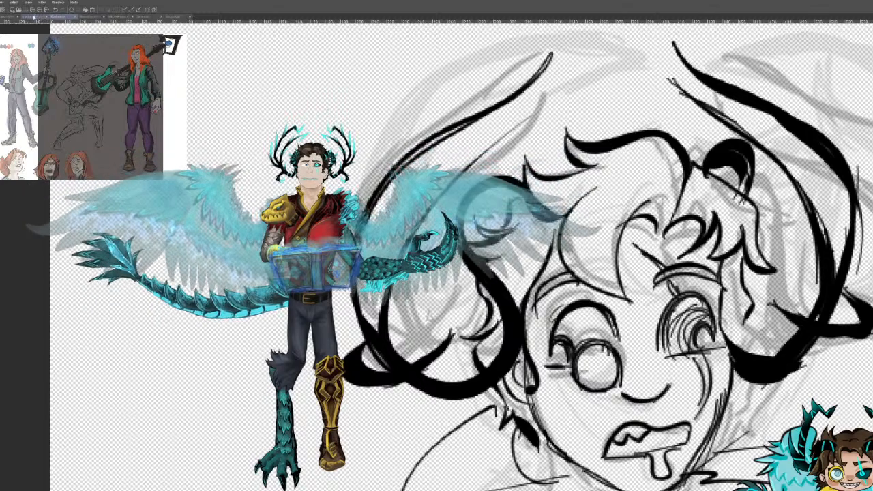
pyautogui.click(32, 17)
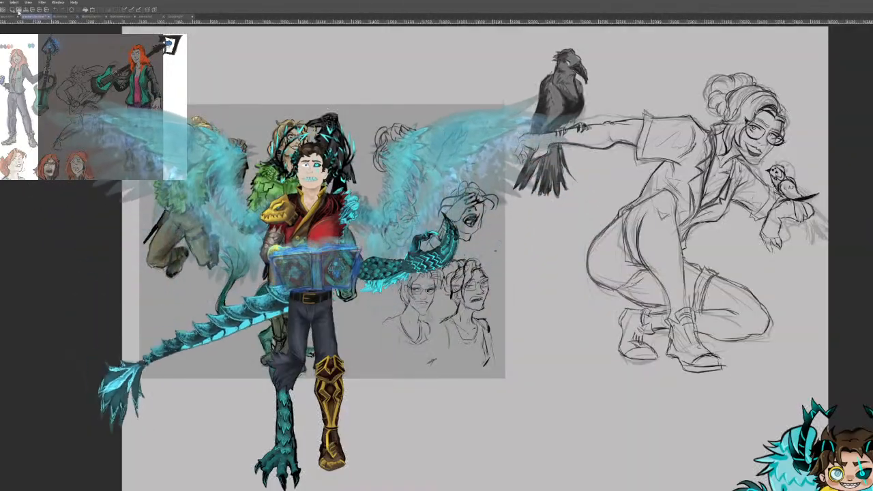